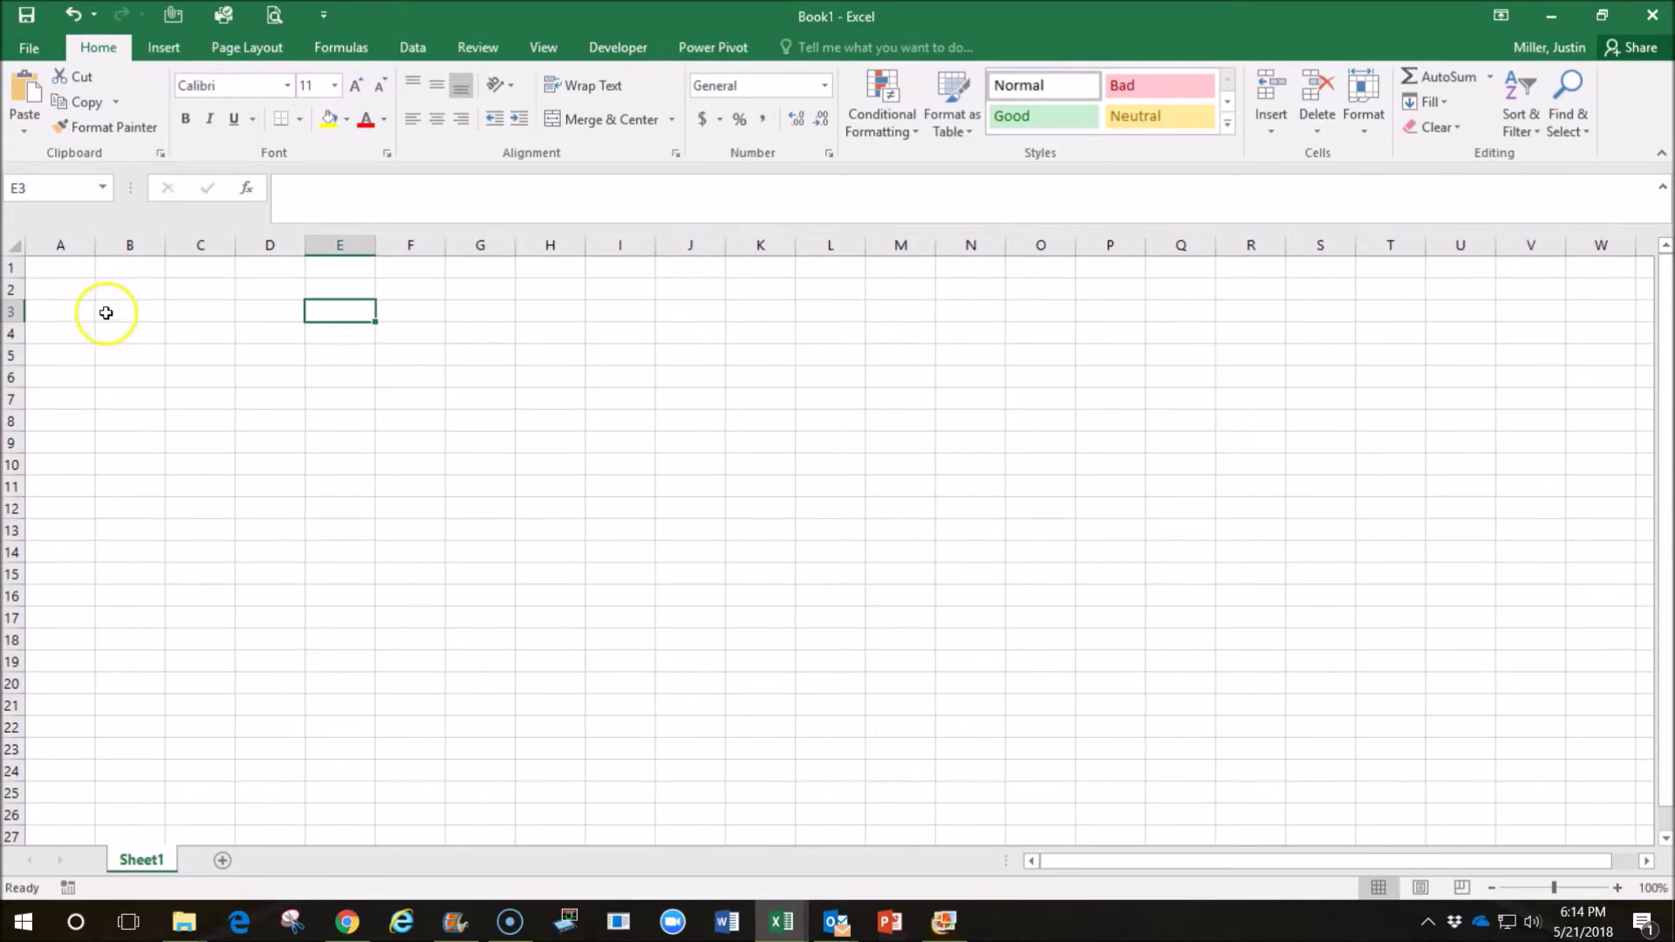
List the colours red, yellow, green and blue in A4:A7.
left_click(62, 336)
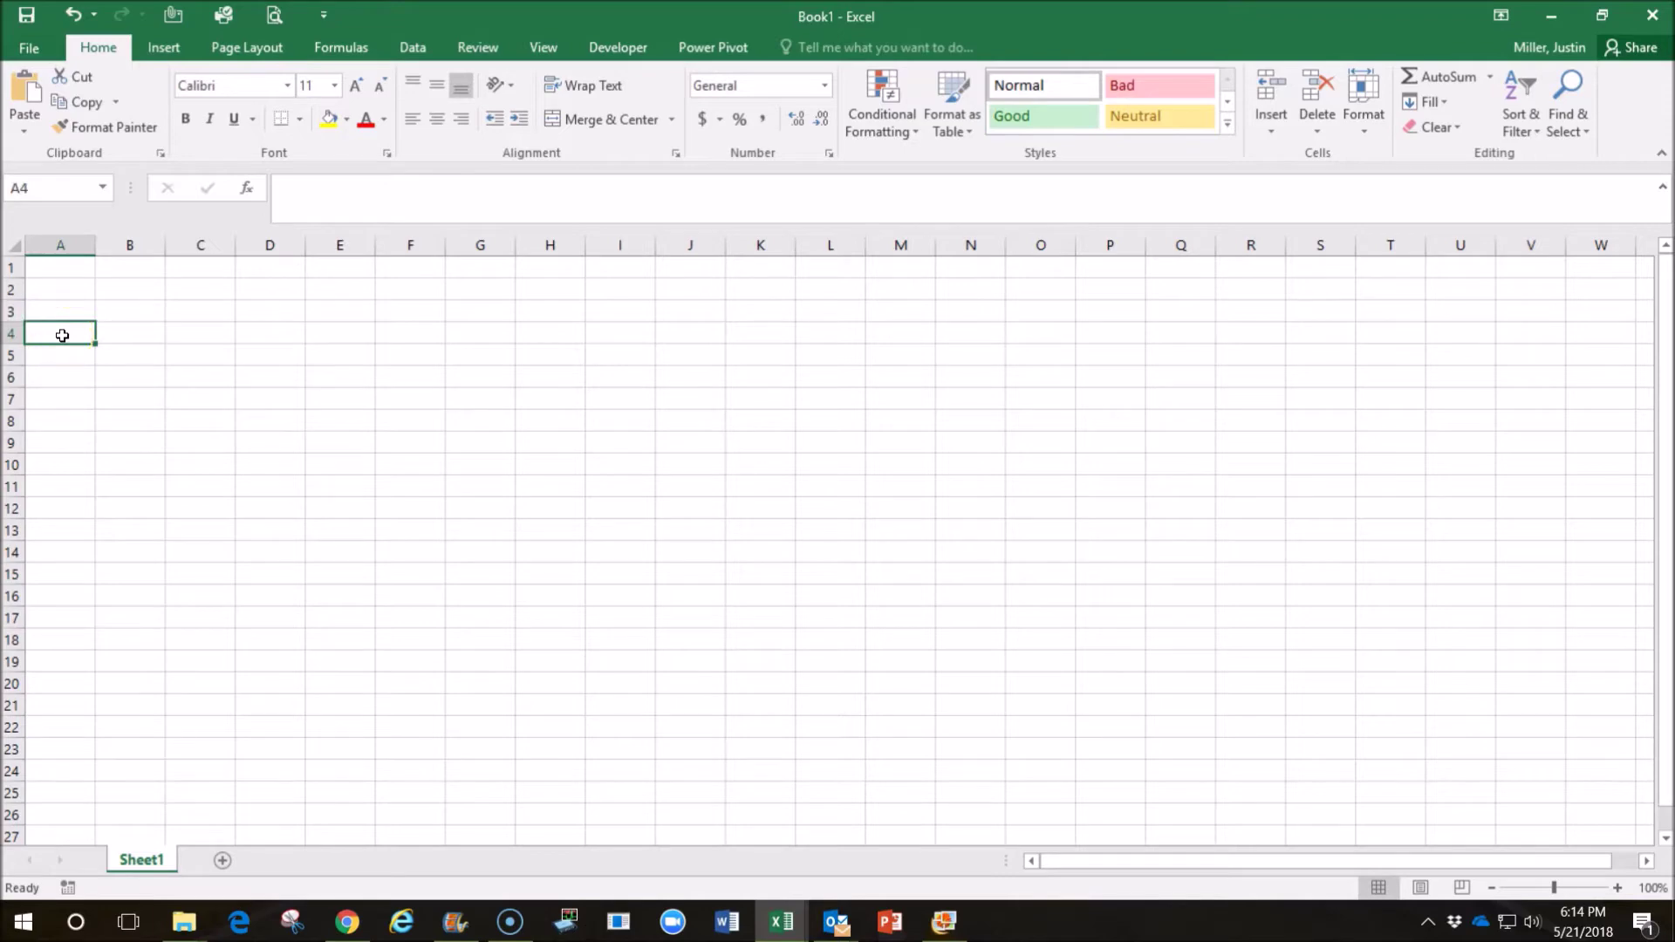
type("red")
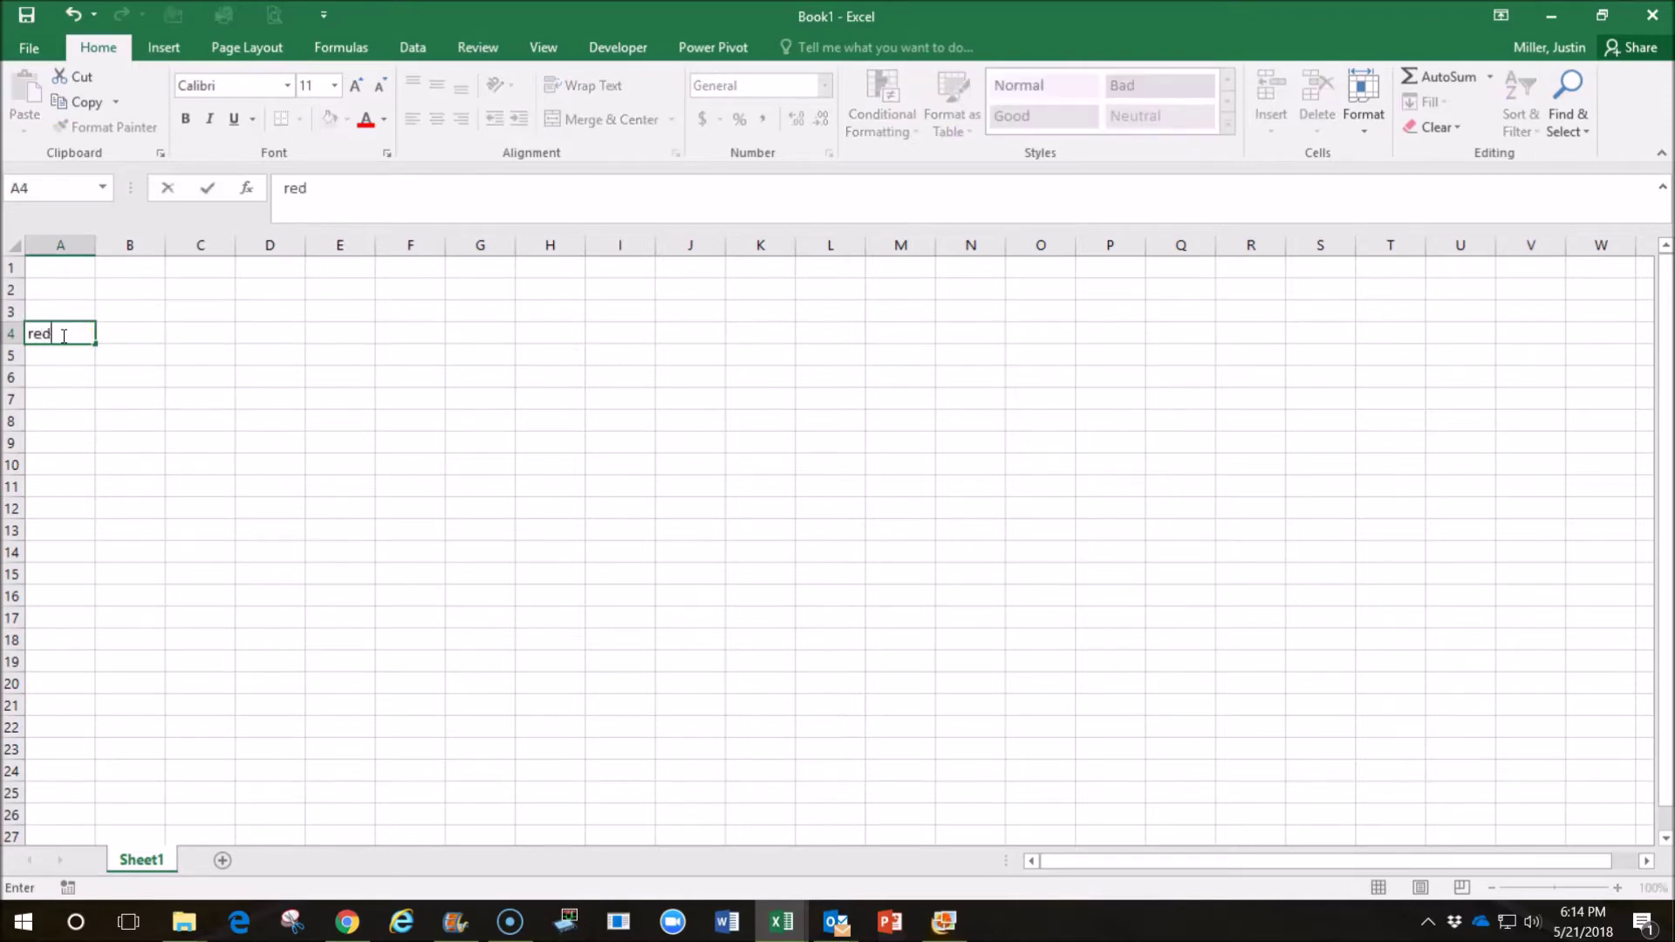
key("Return")
type("yellow")
key("Return")
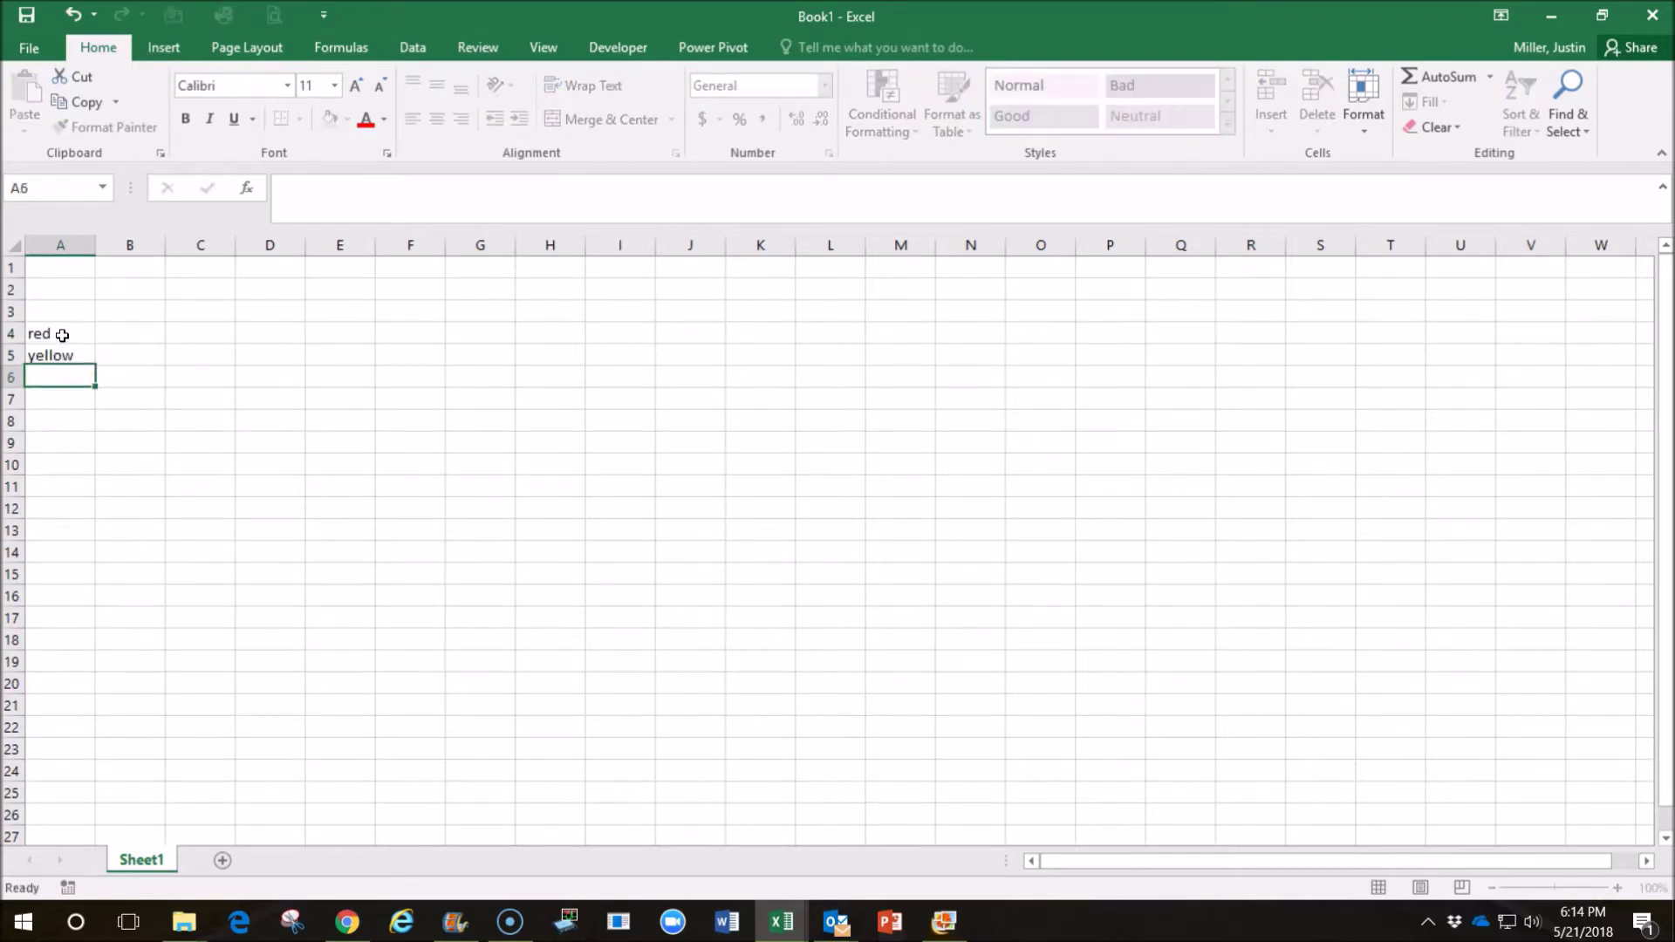
type("green")
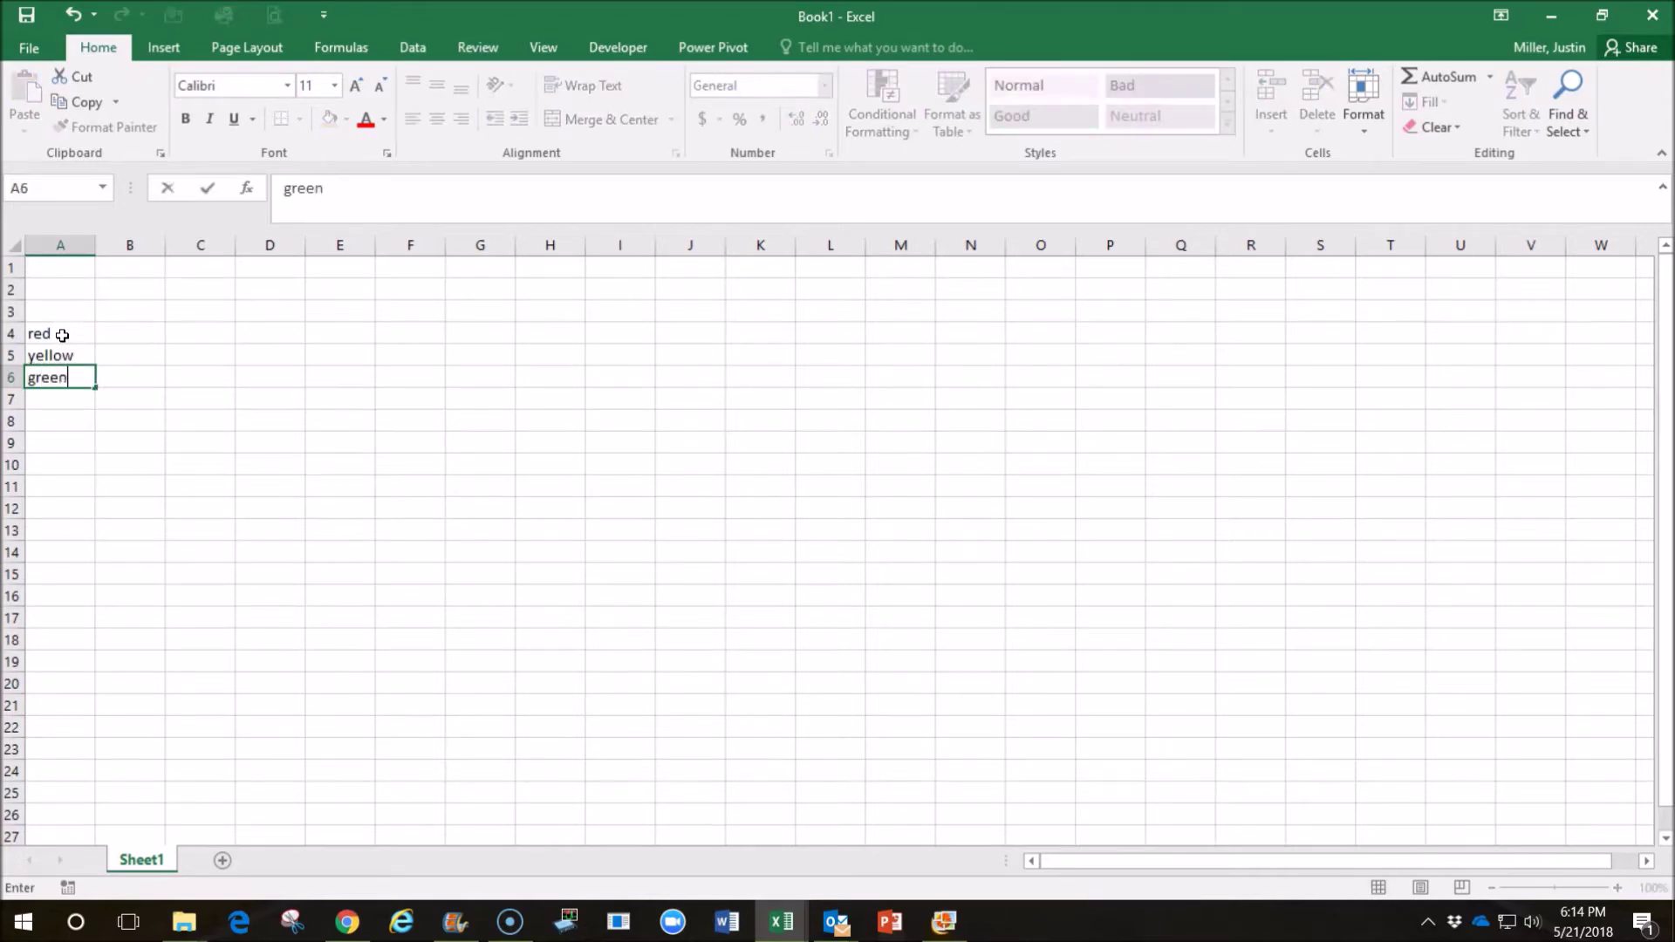
key("Return")
type("blue")
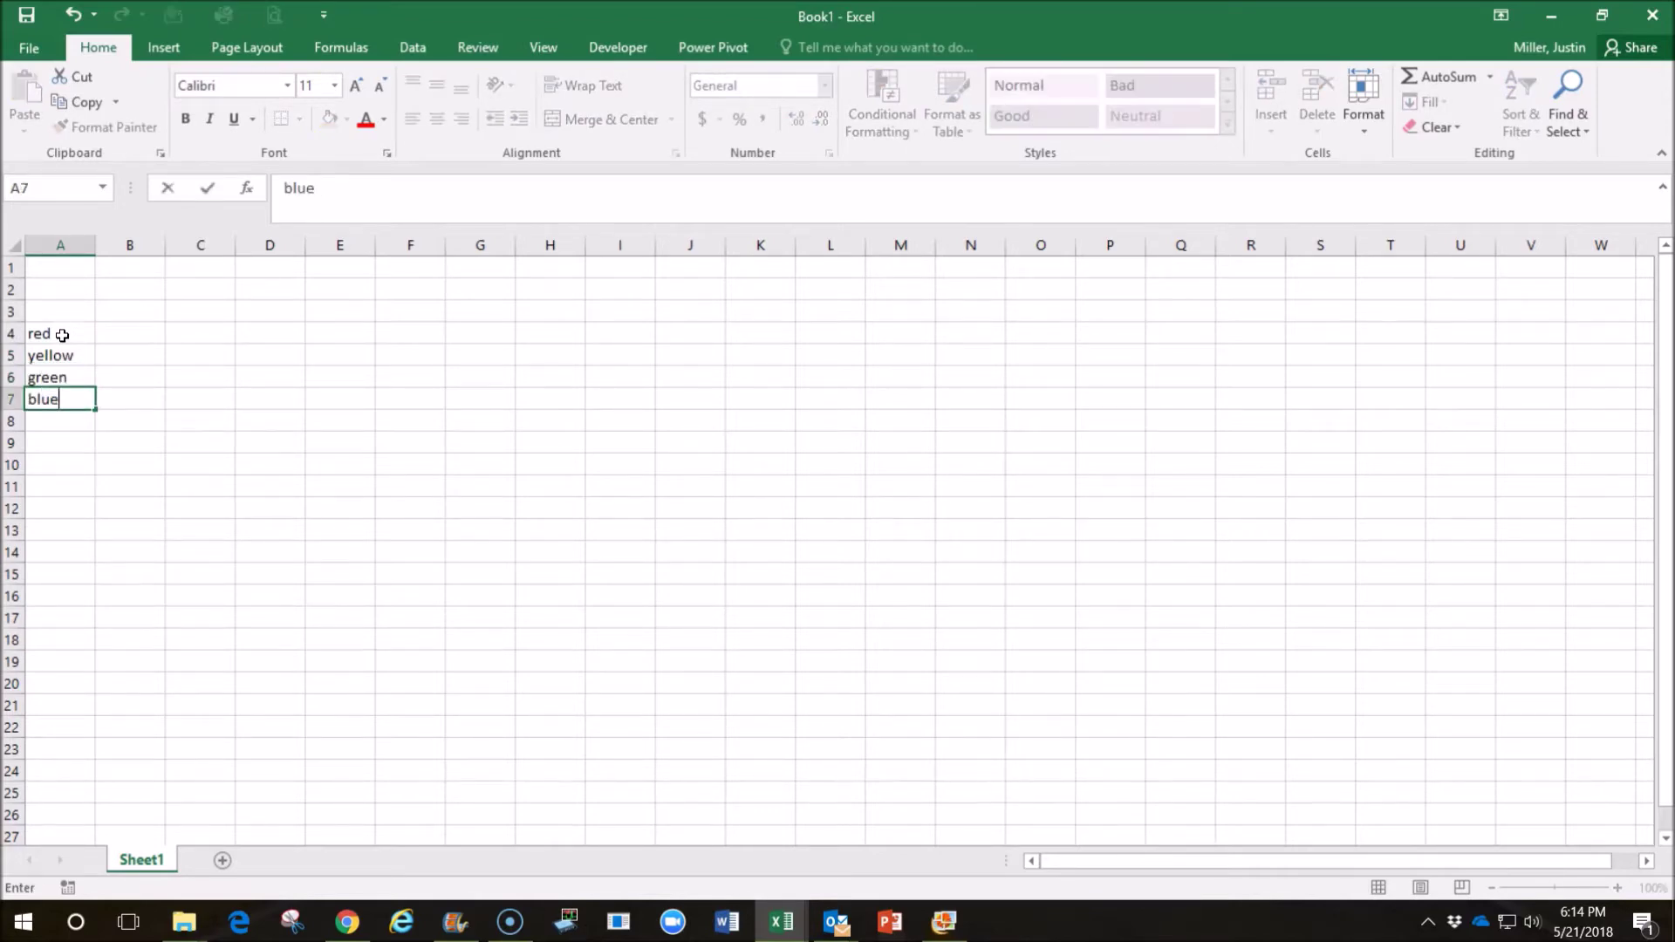
key("Return")
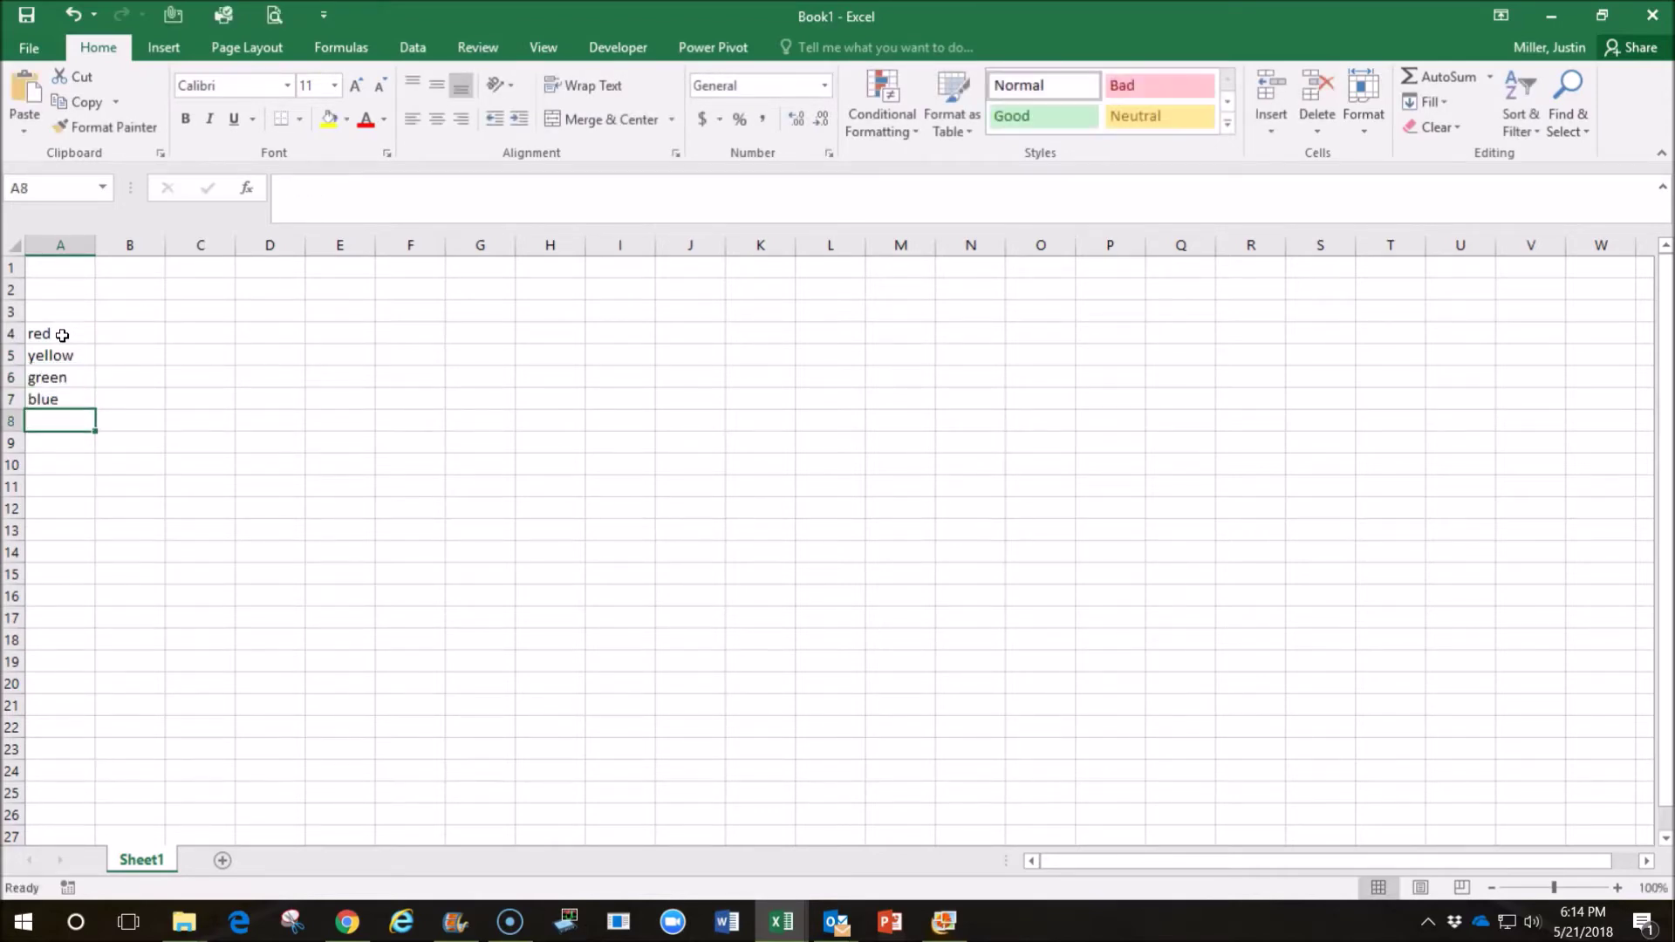
Enter the headers 'without graphite' in B3 and 'with graphite' in C3.
left_click(120, 316)
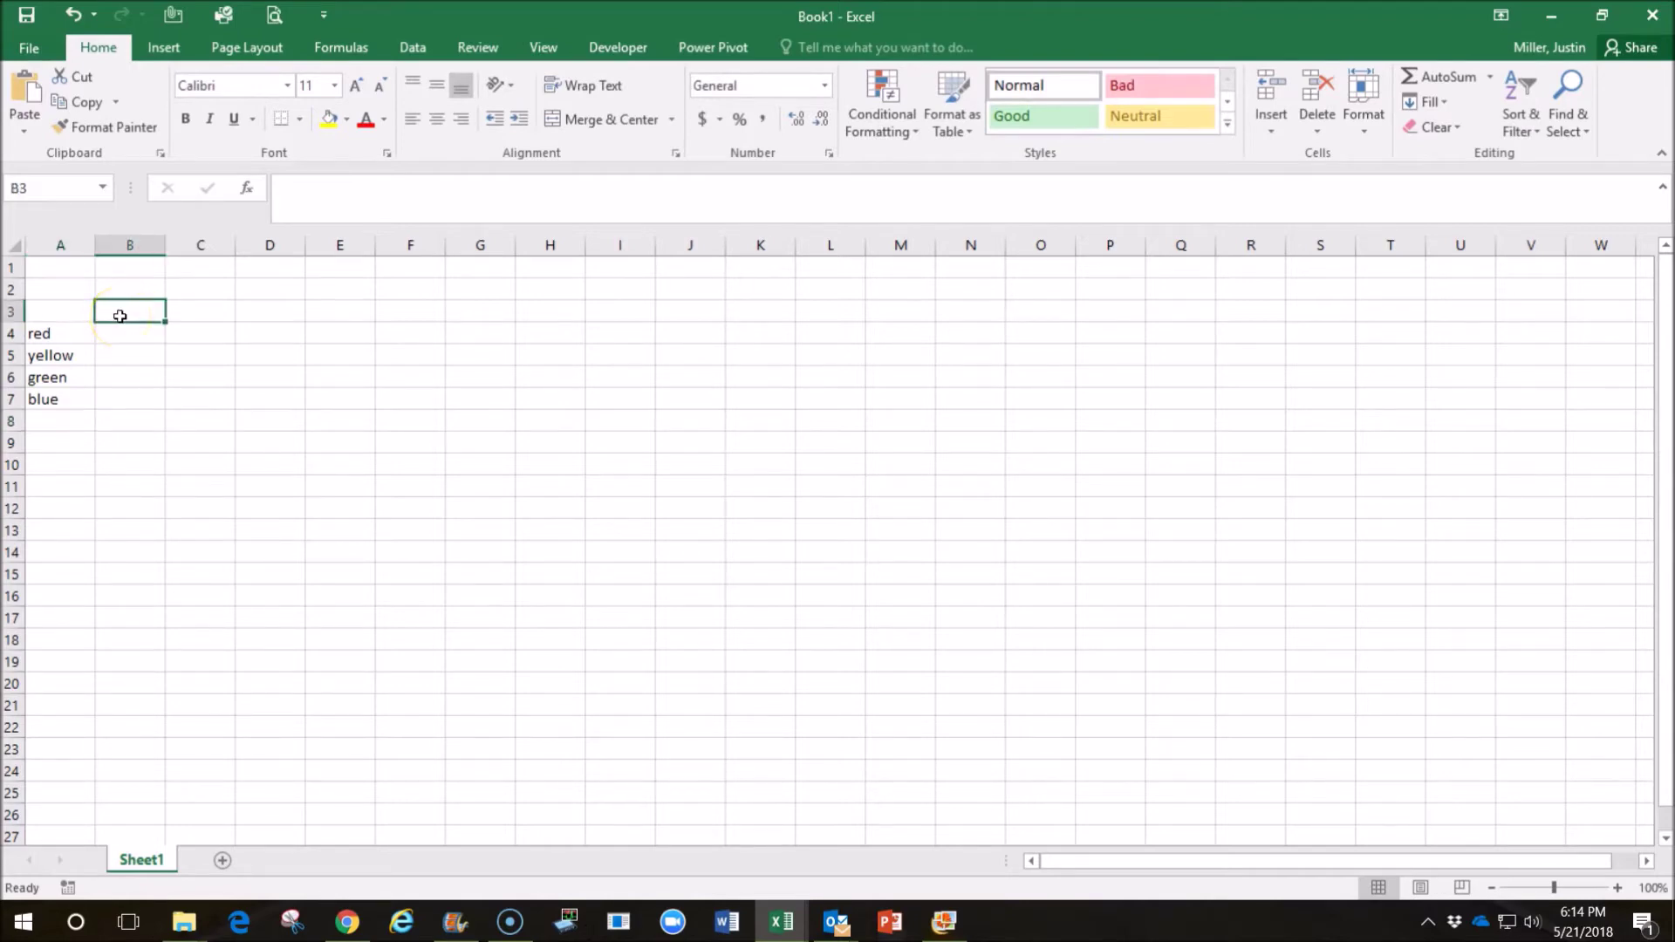
type("without graphite")
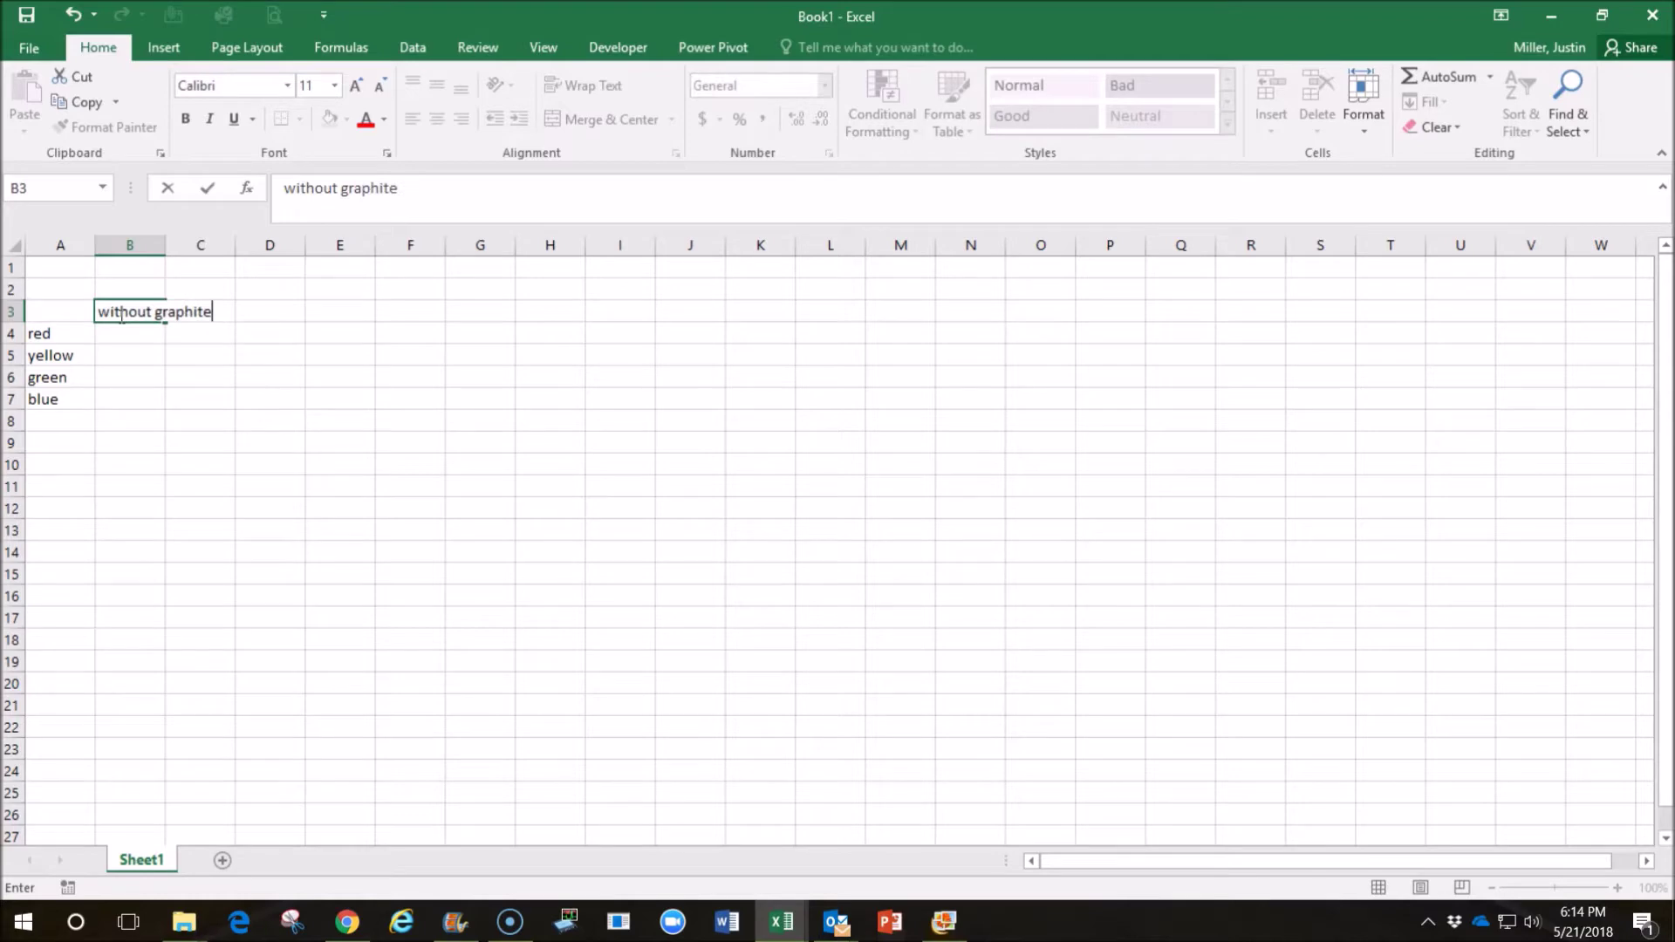
key("Return")
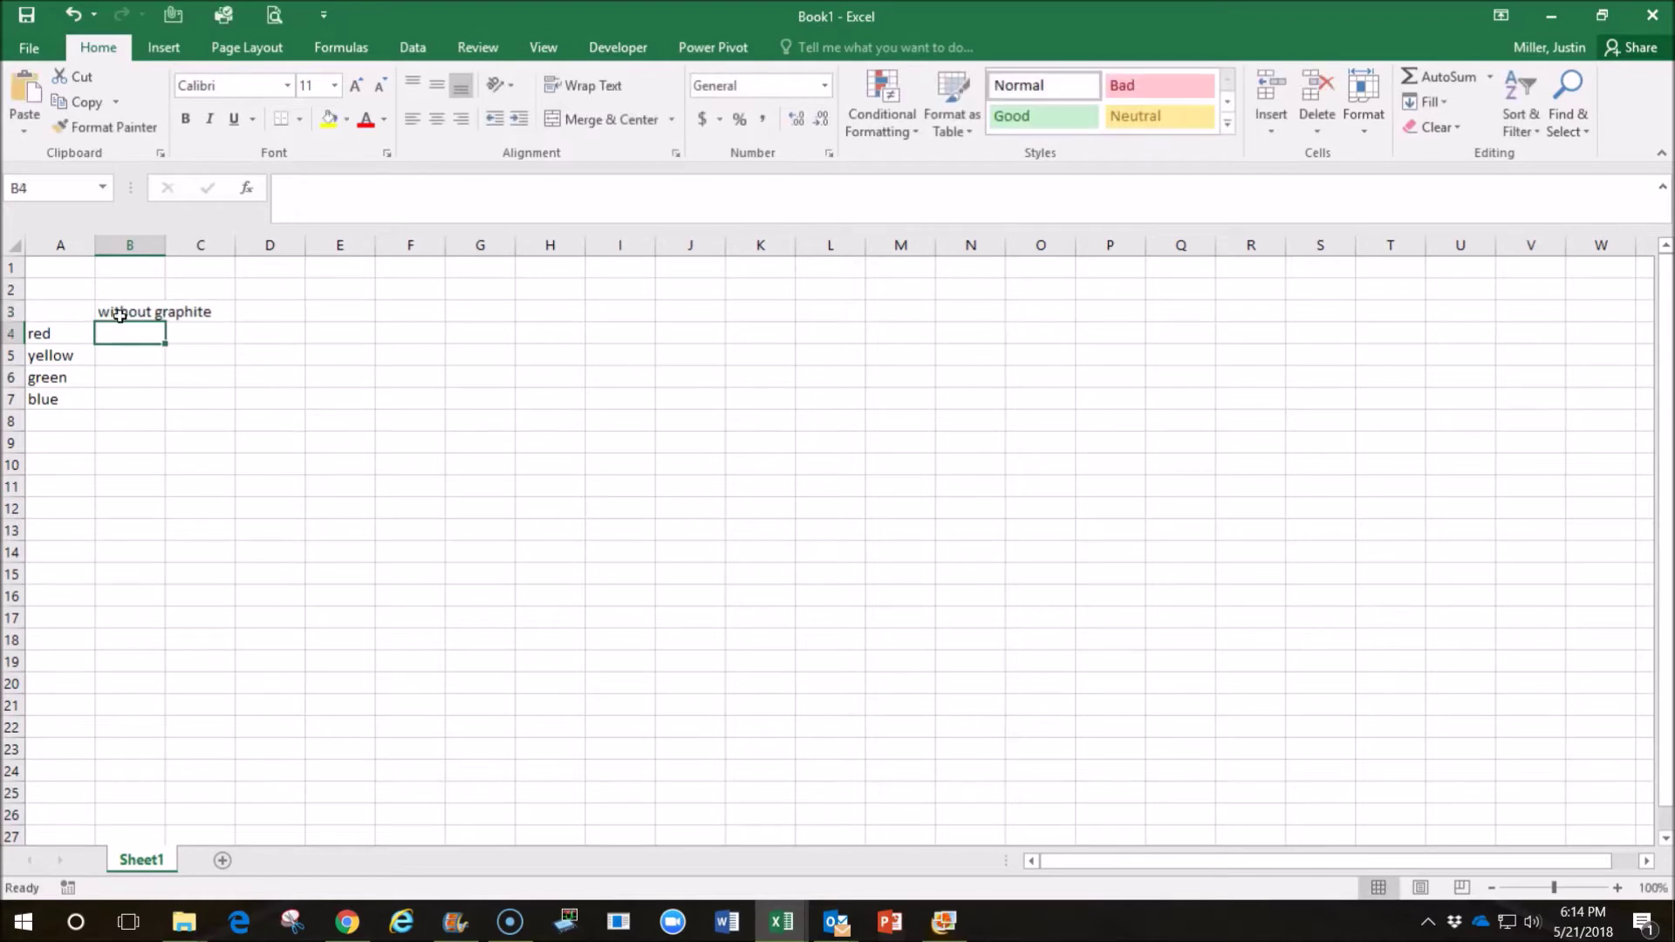
left_click(222, 311)
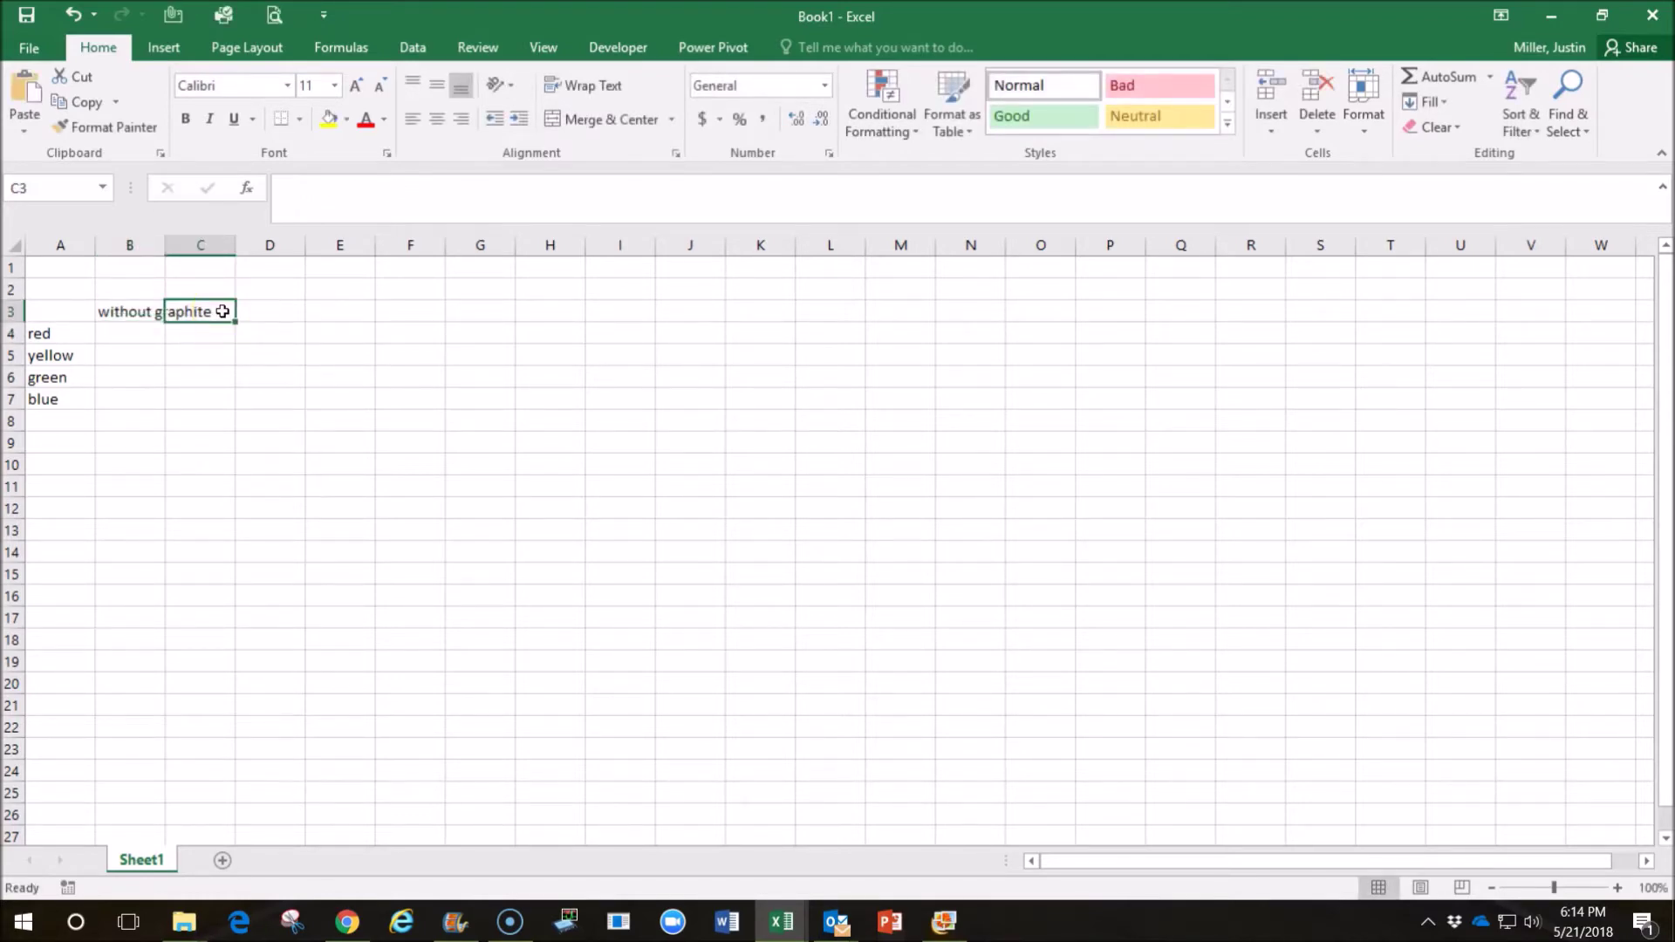
type("with graphite")
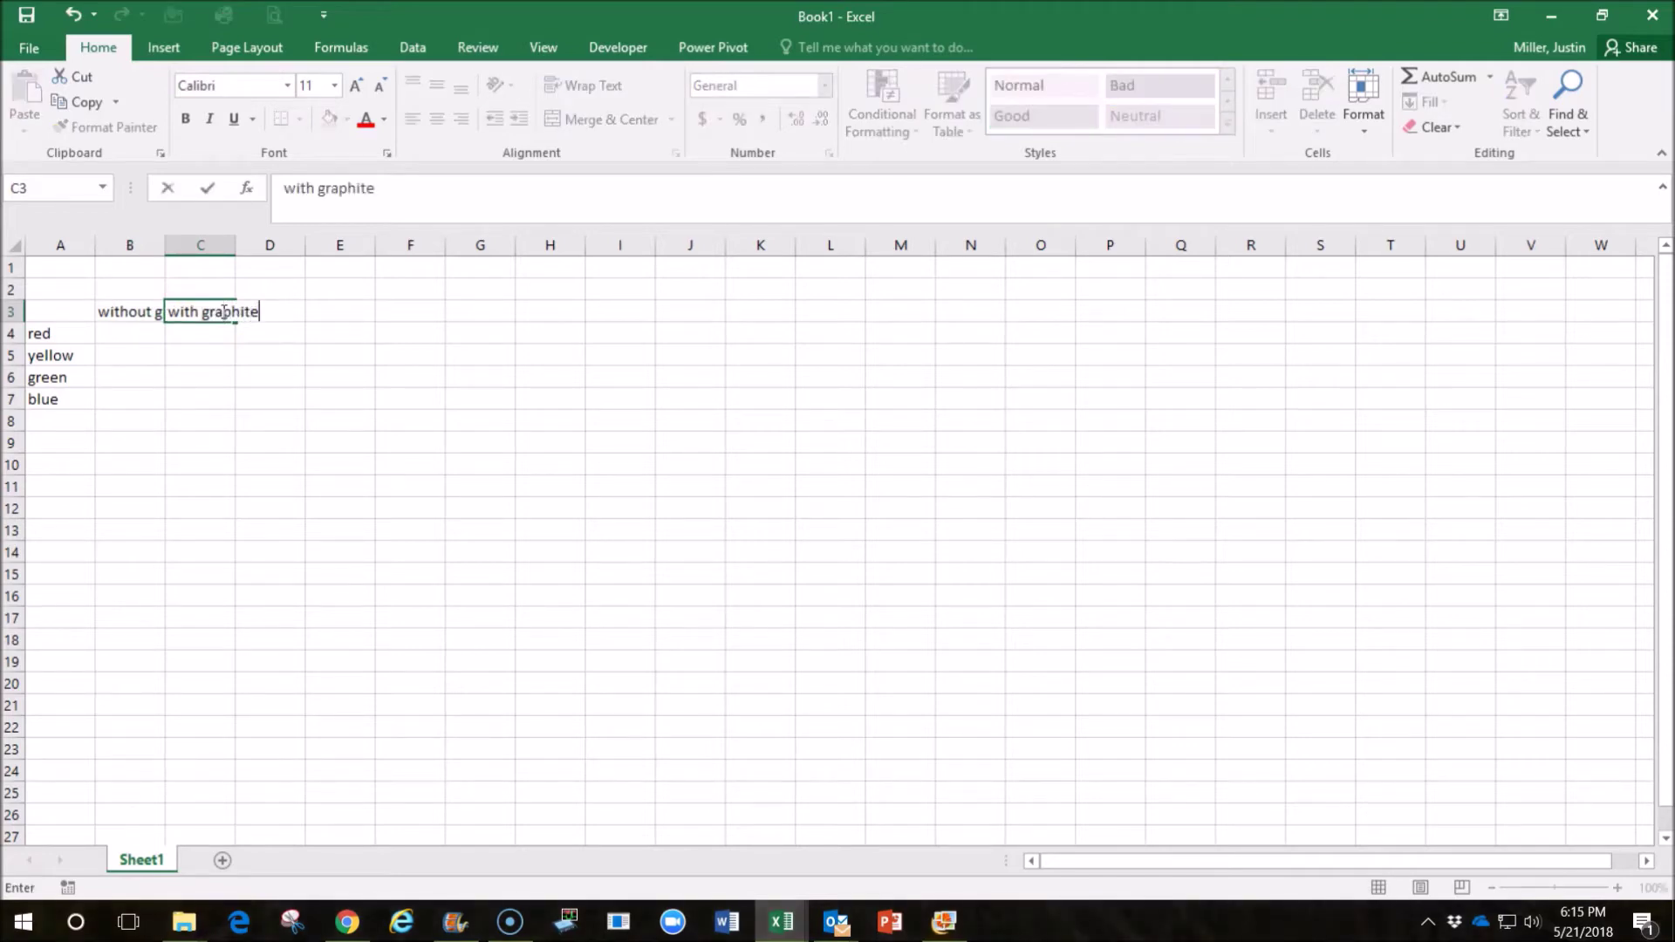
key("Return")
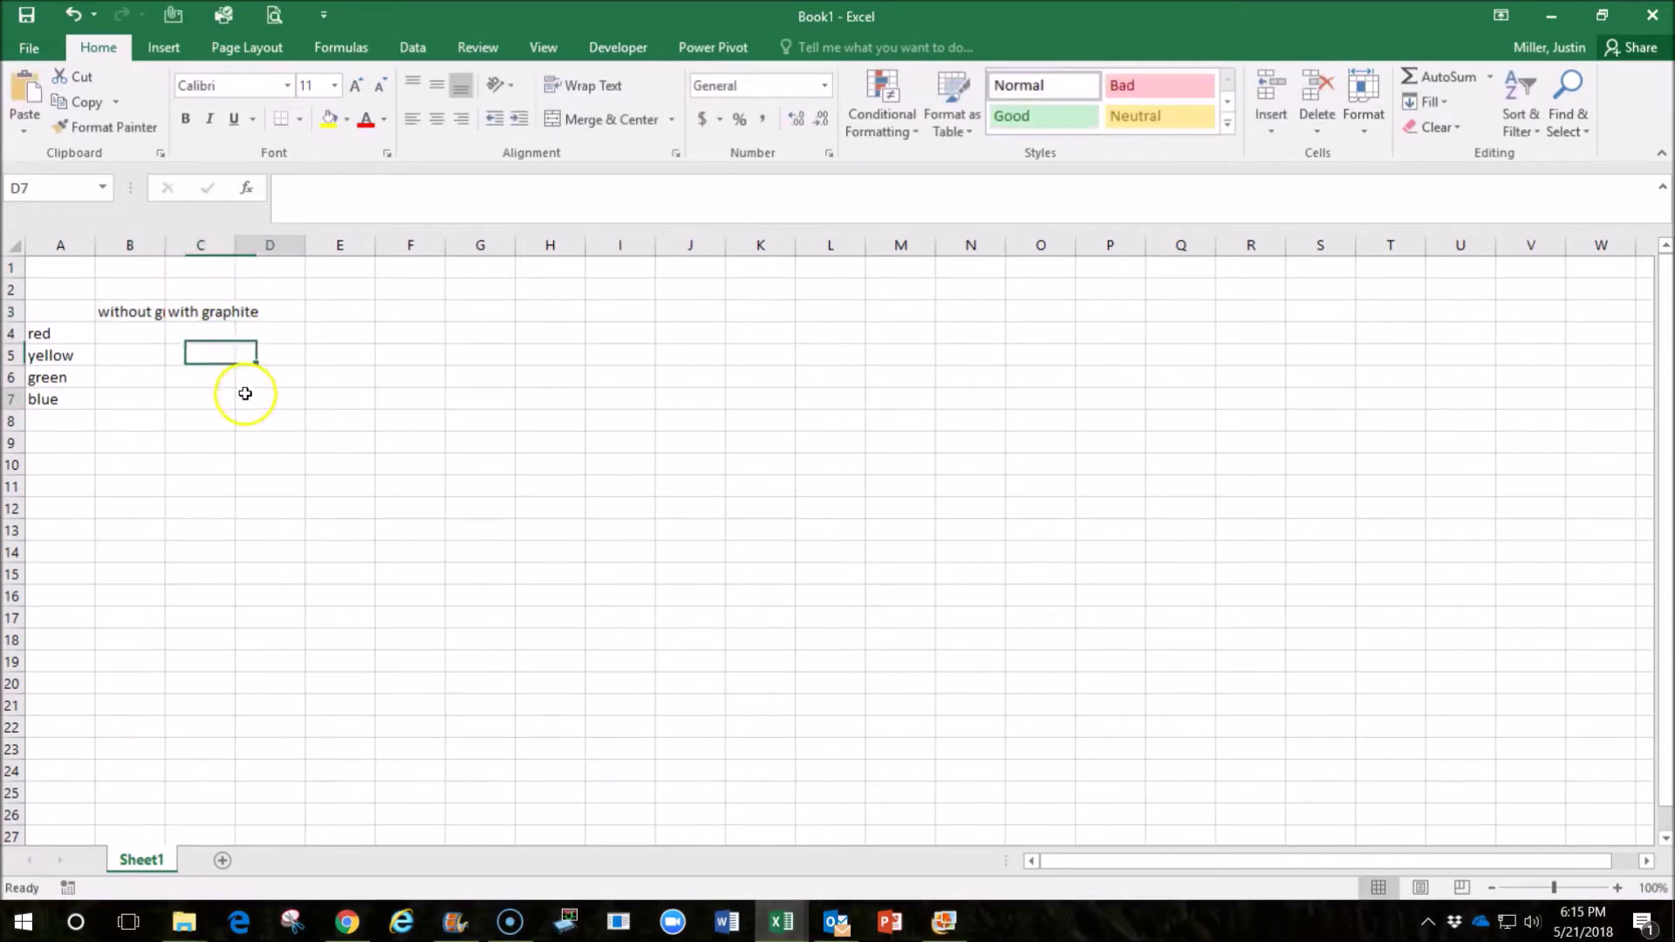
Turn on Wrap Text for the B3:C3 headers.
left_click(162, 312)
left_click_drag(166, 313, 218, 310)
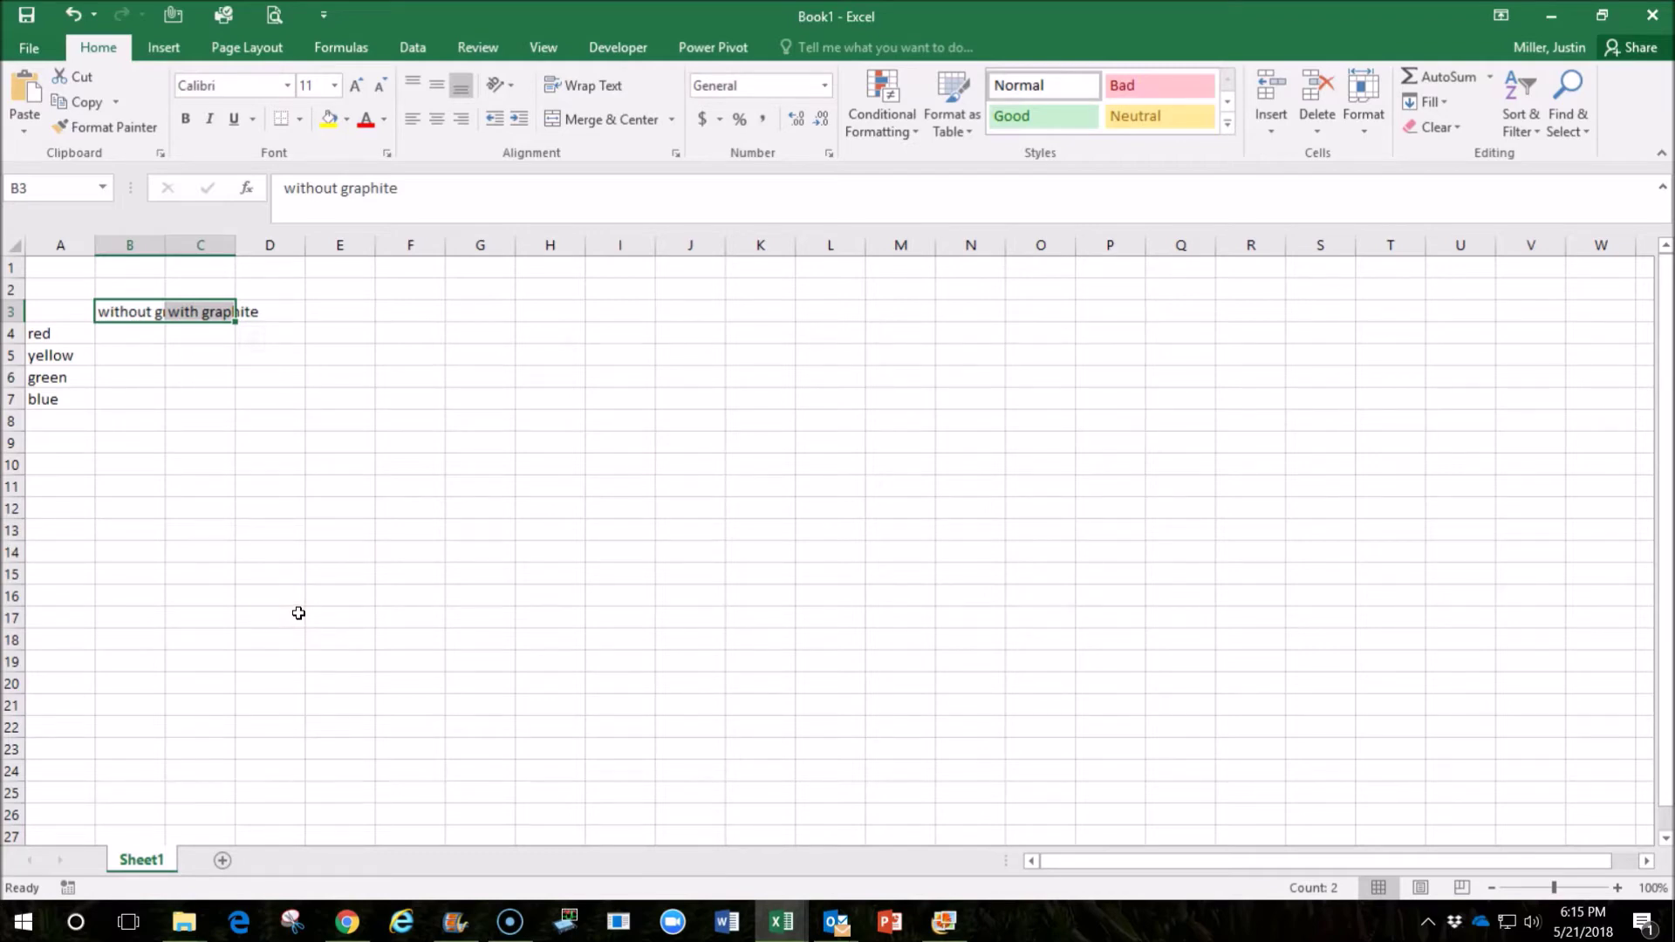
left_click(600, 88)
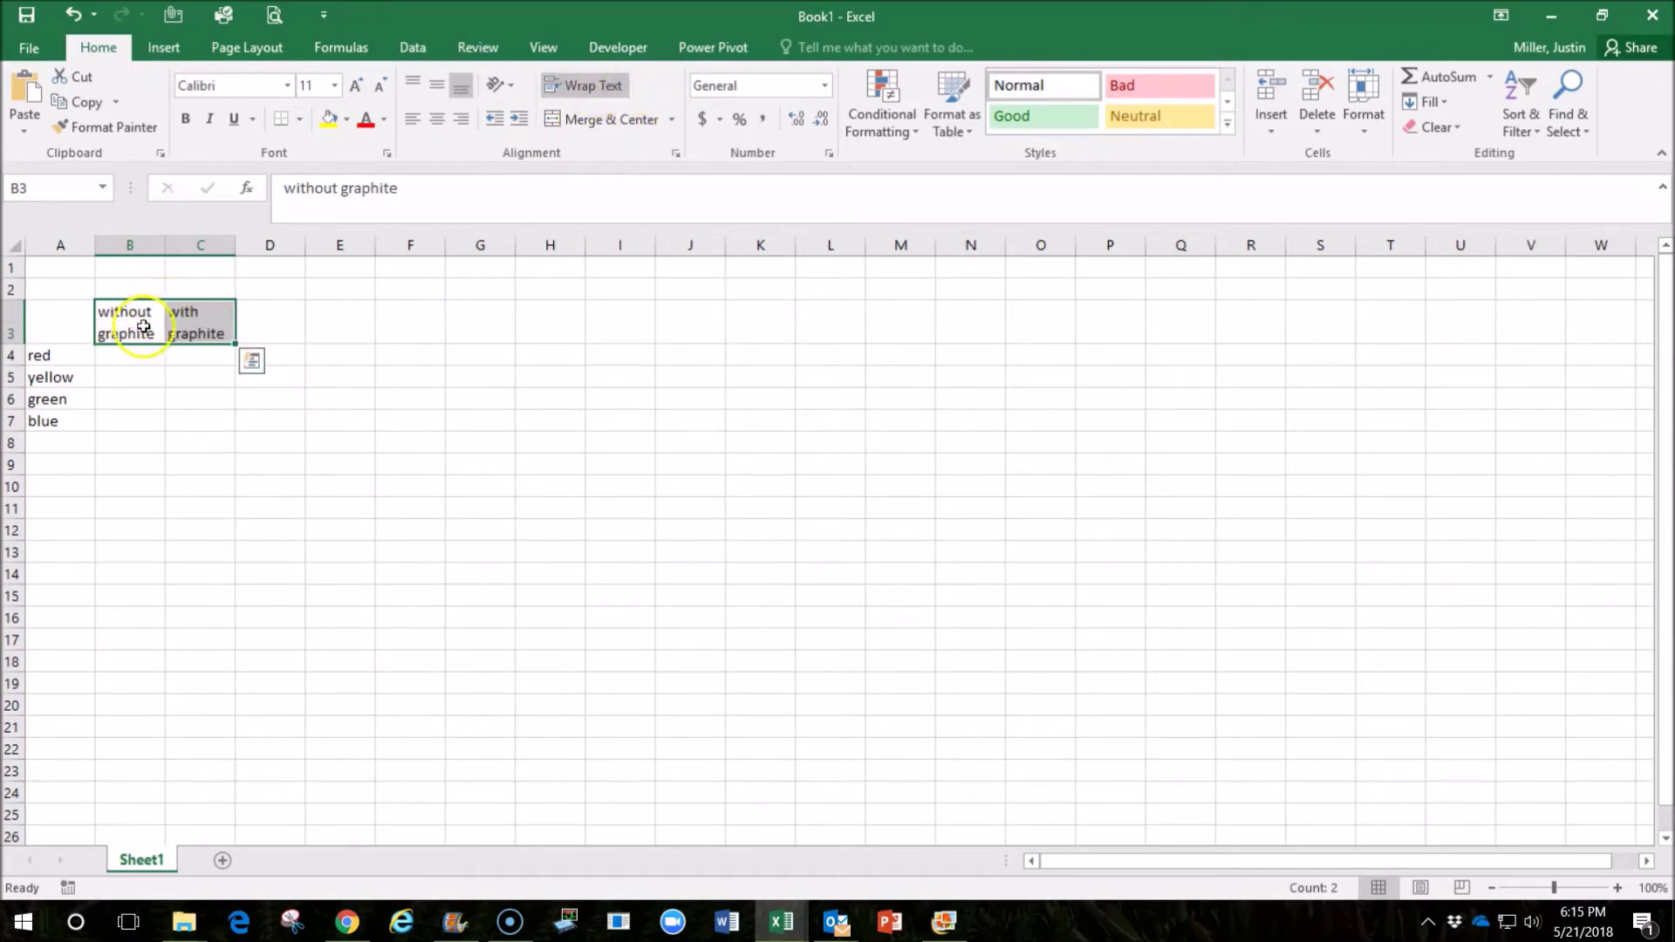
left_click(146, 359)
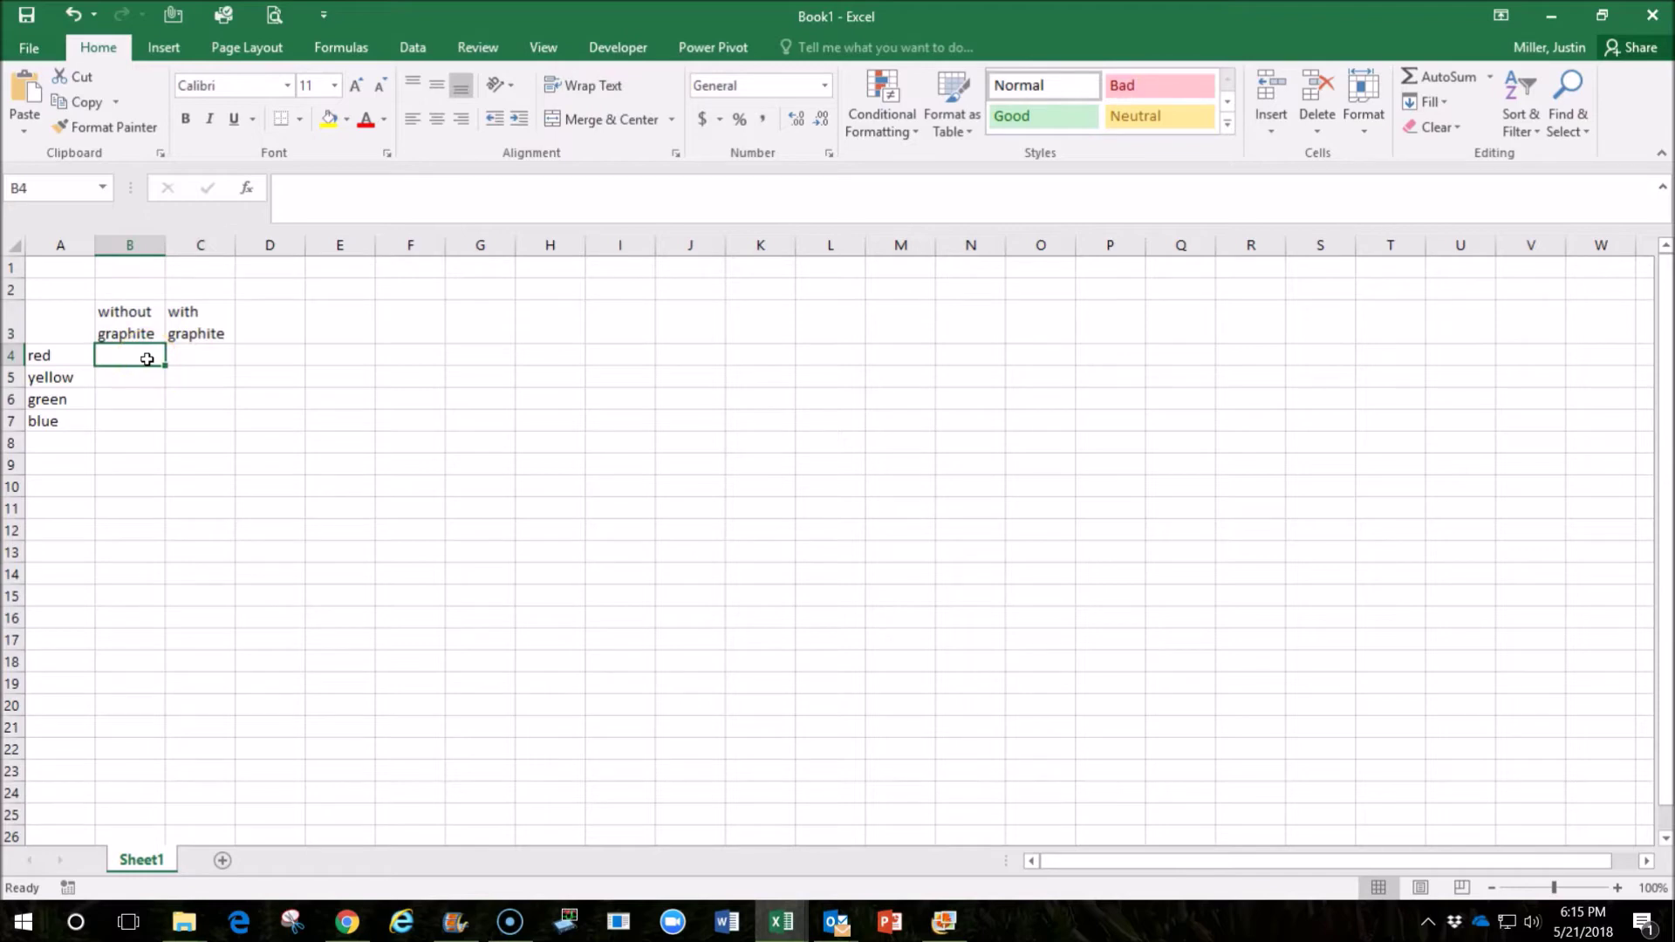
Enter the without-graphite speeds 198.5, 199.2, 197.9 and 198.4 in B4:B7.
type("198.5")
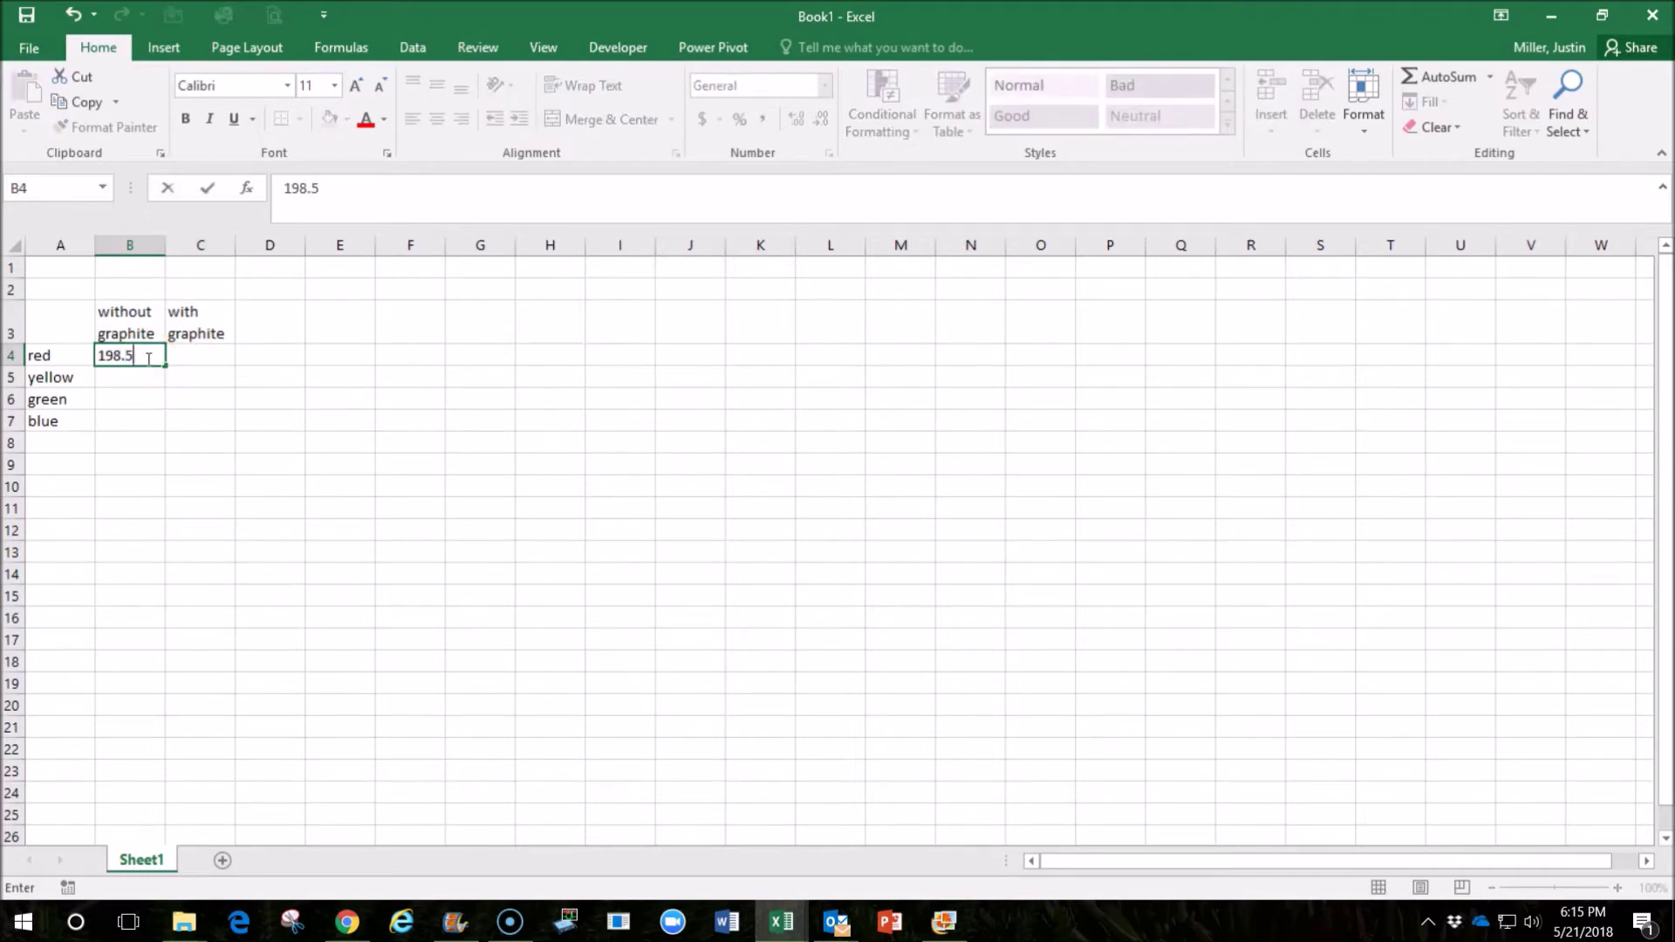
key("Return")
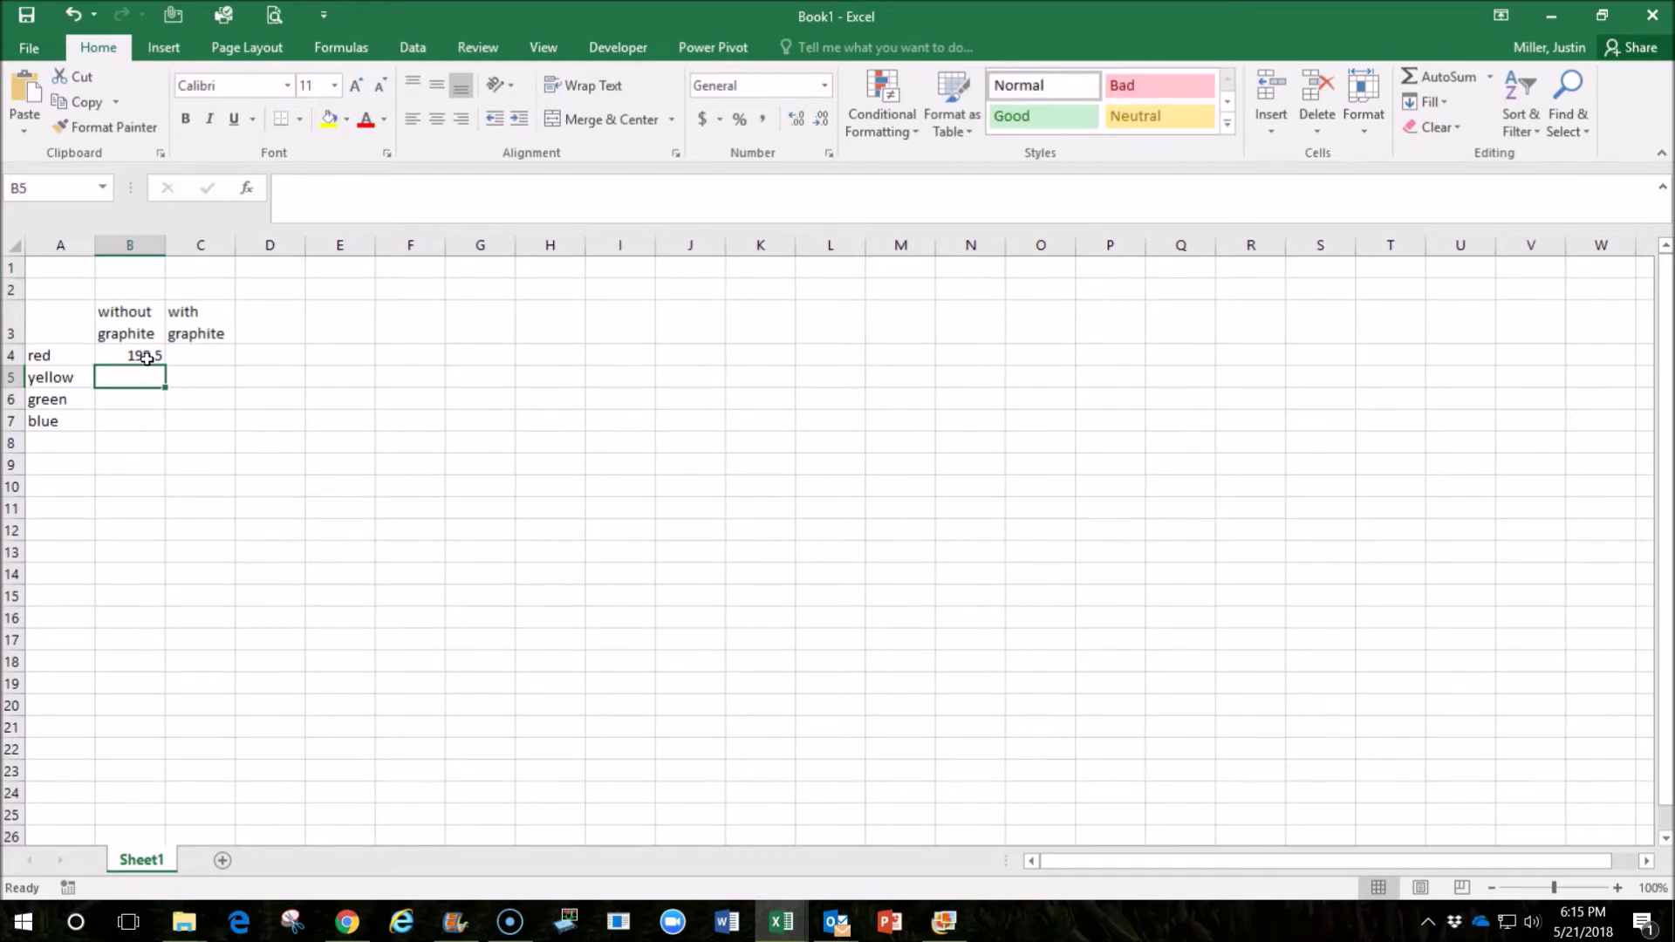
type("1")
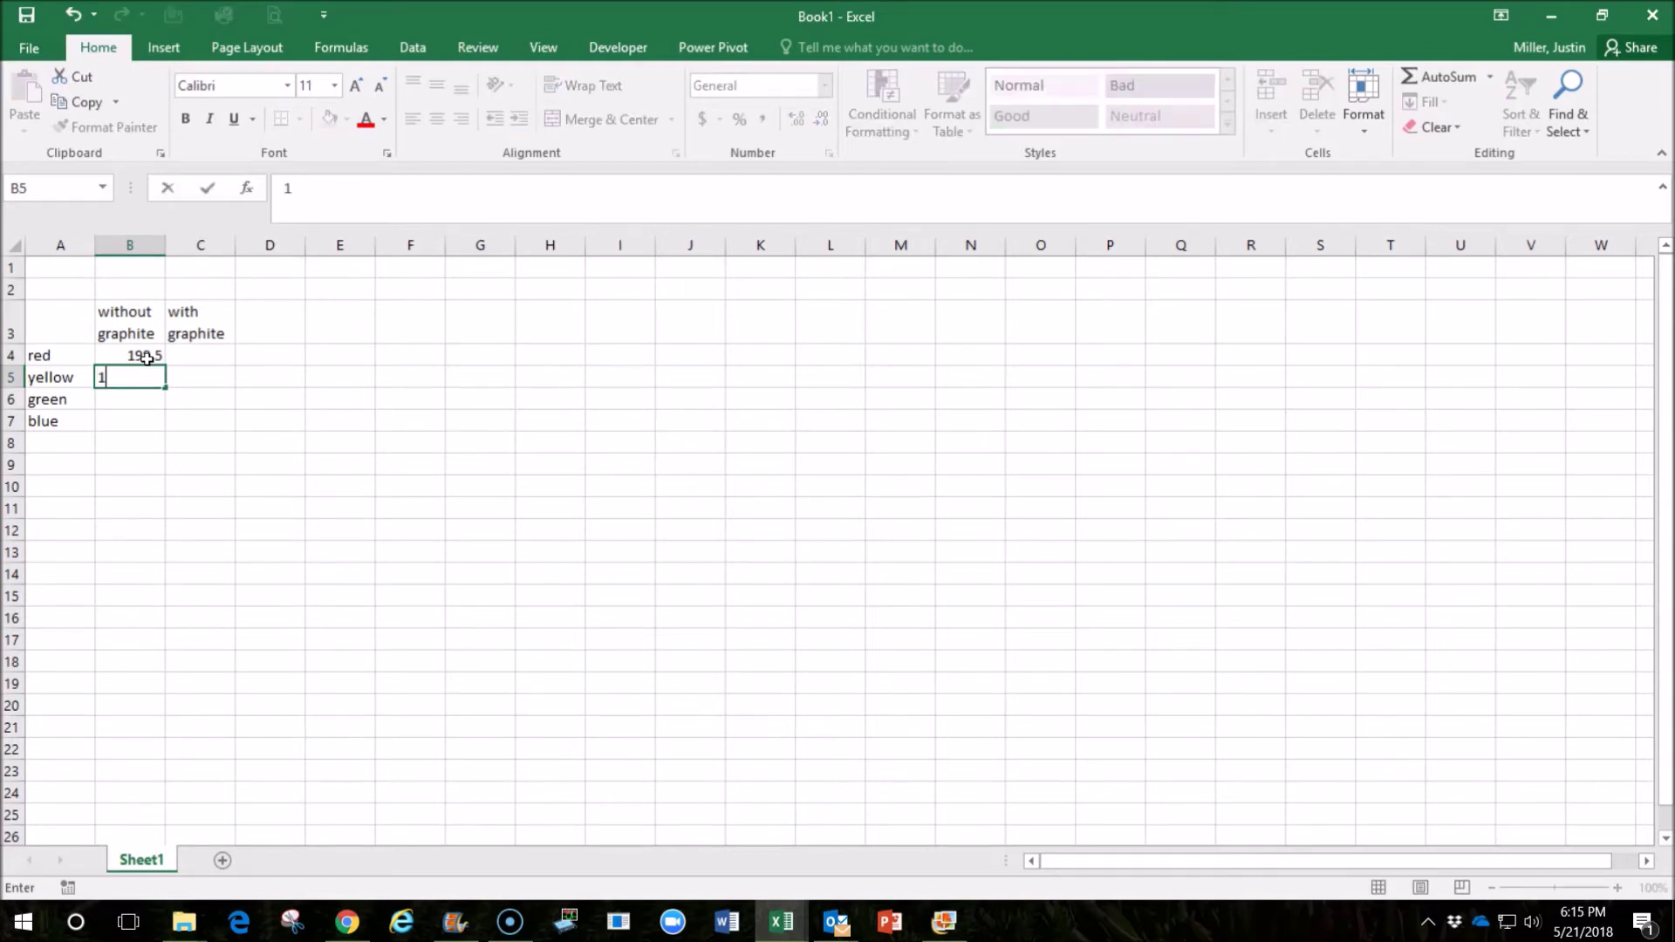
type("99.2")
key("Return")
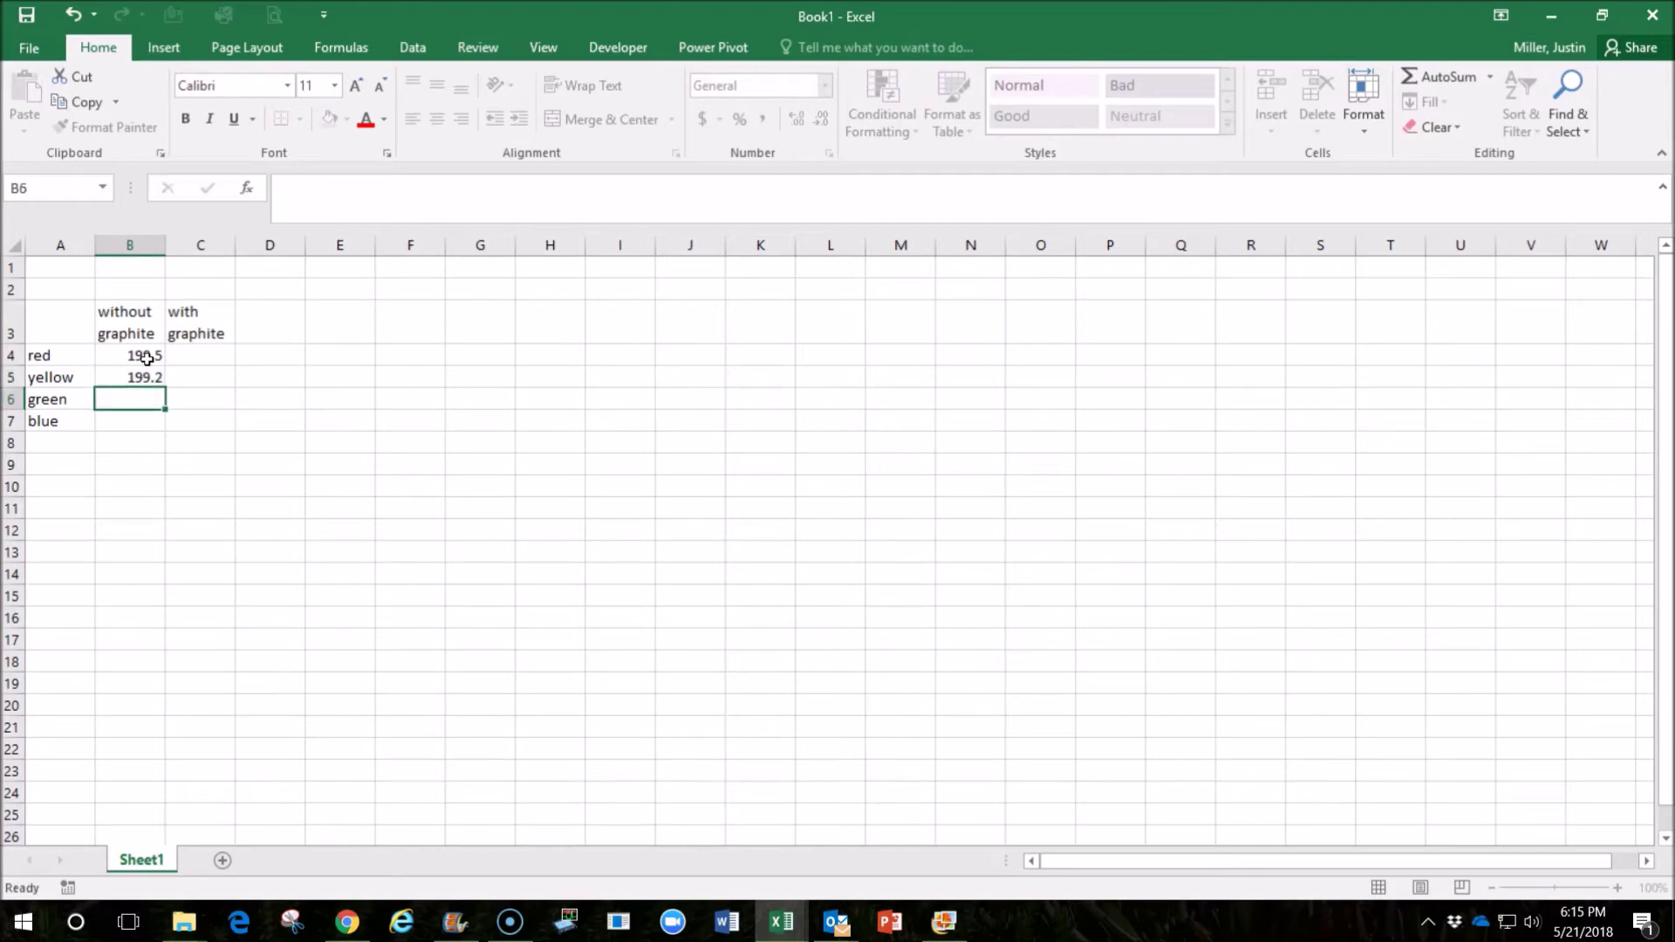
type("197.9")
key("Return")
type("198.4")
key("Return")
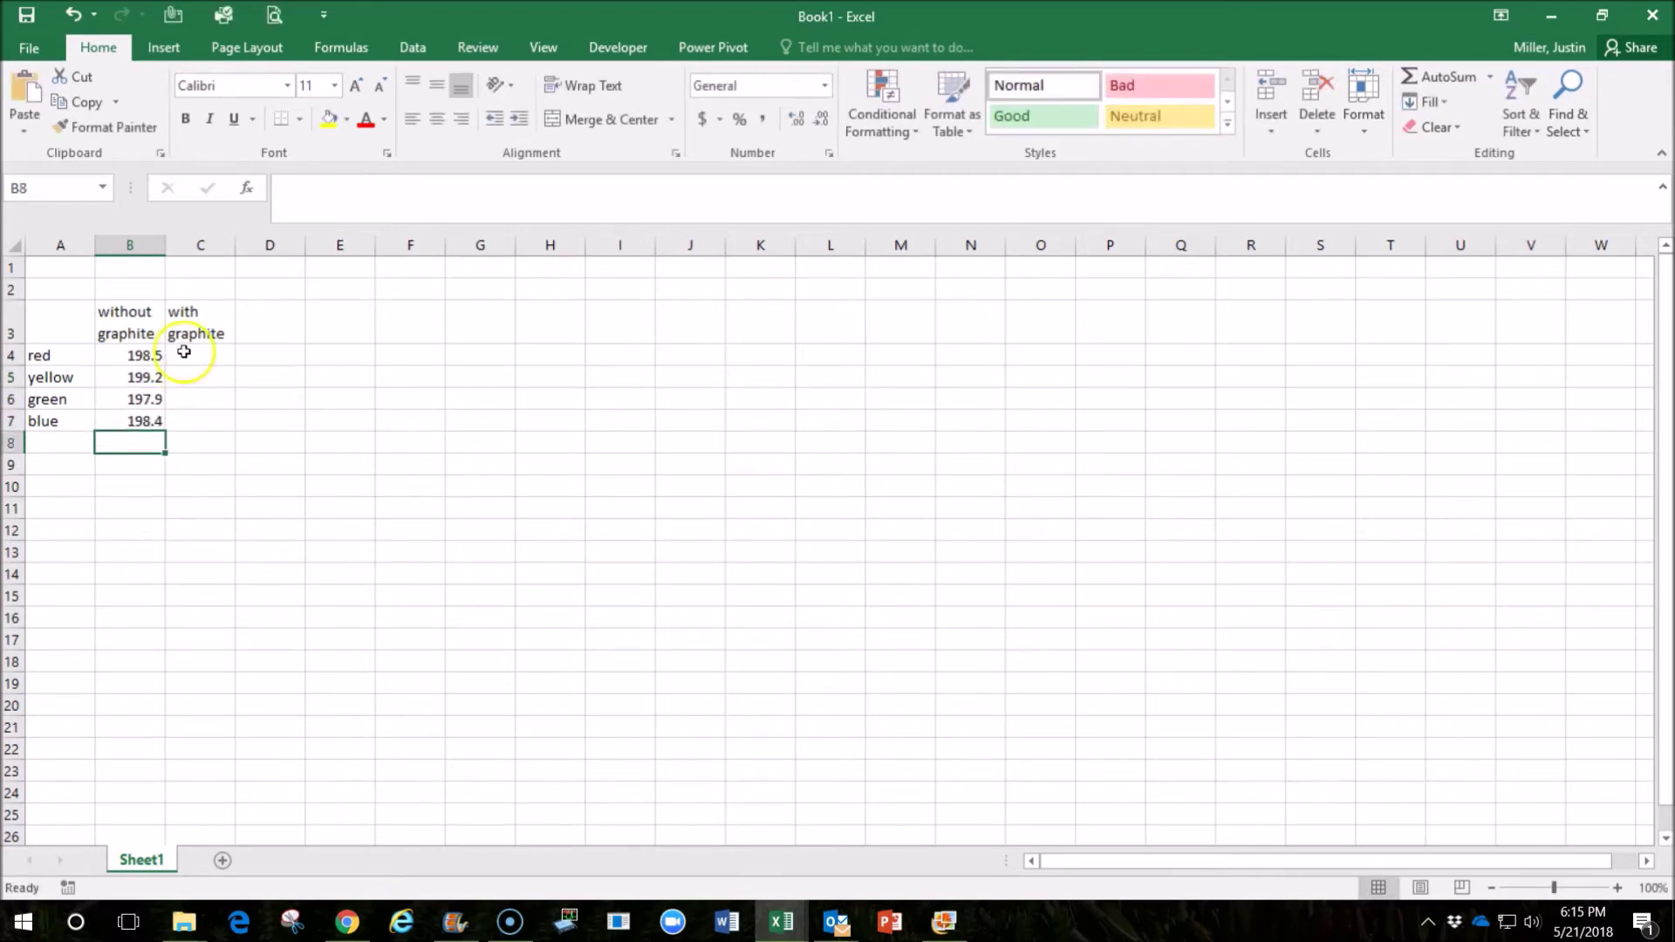
Enter the with-graphite speeds 199.2, 201.3, 198.4 and 199.2 in C4:C7.
left_click(184, 351)
type("199.2")
key("Return")
type("201.3")
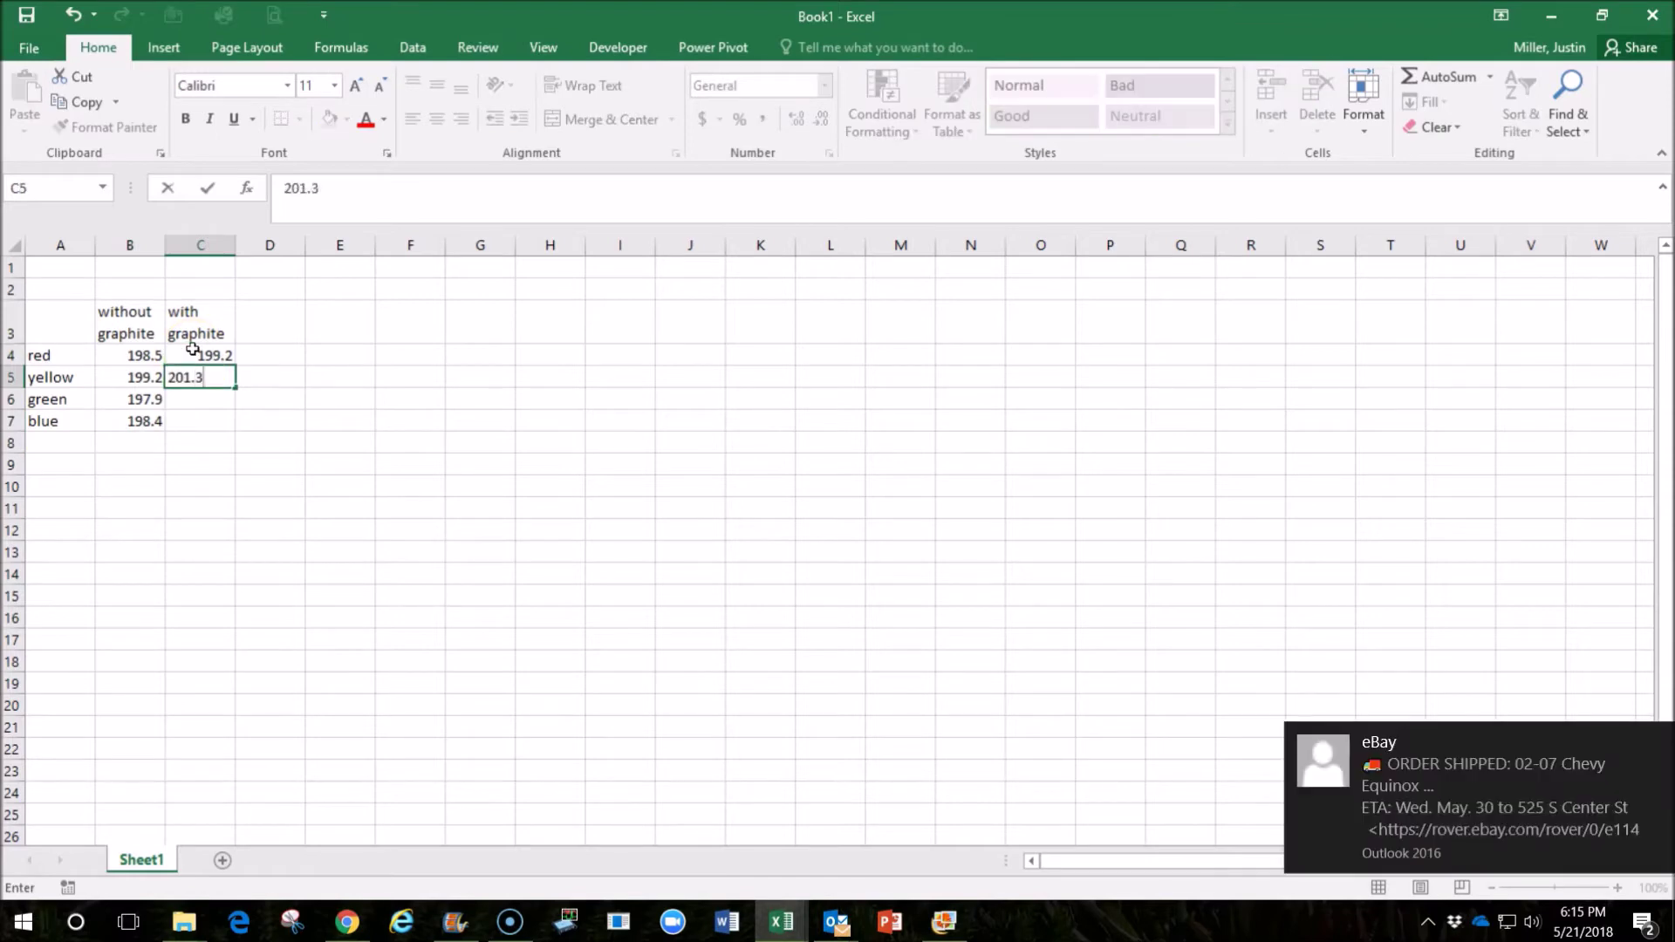
key("Return")
type("198.4")
key("Return")
type("1")
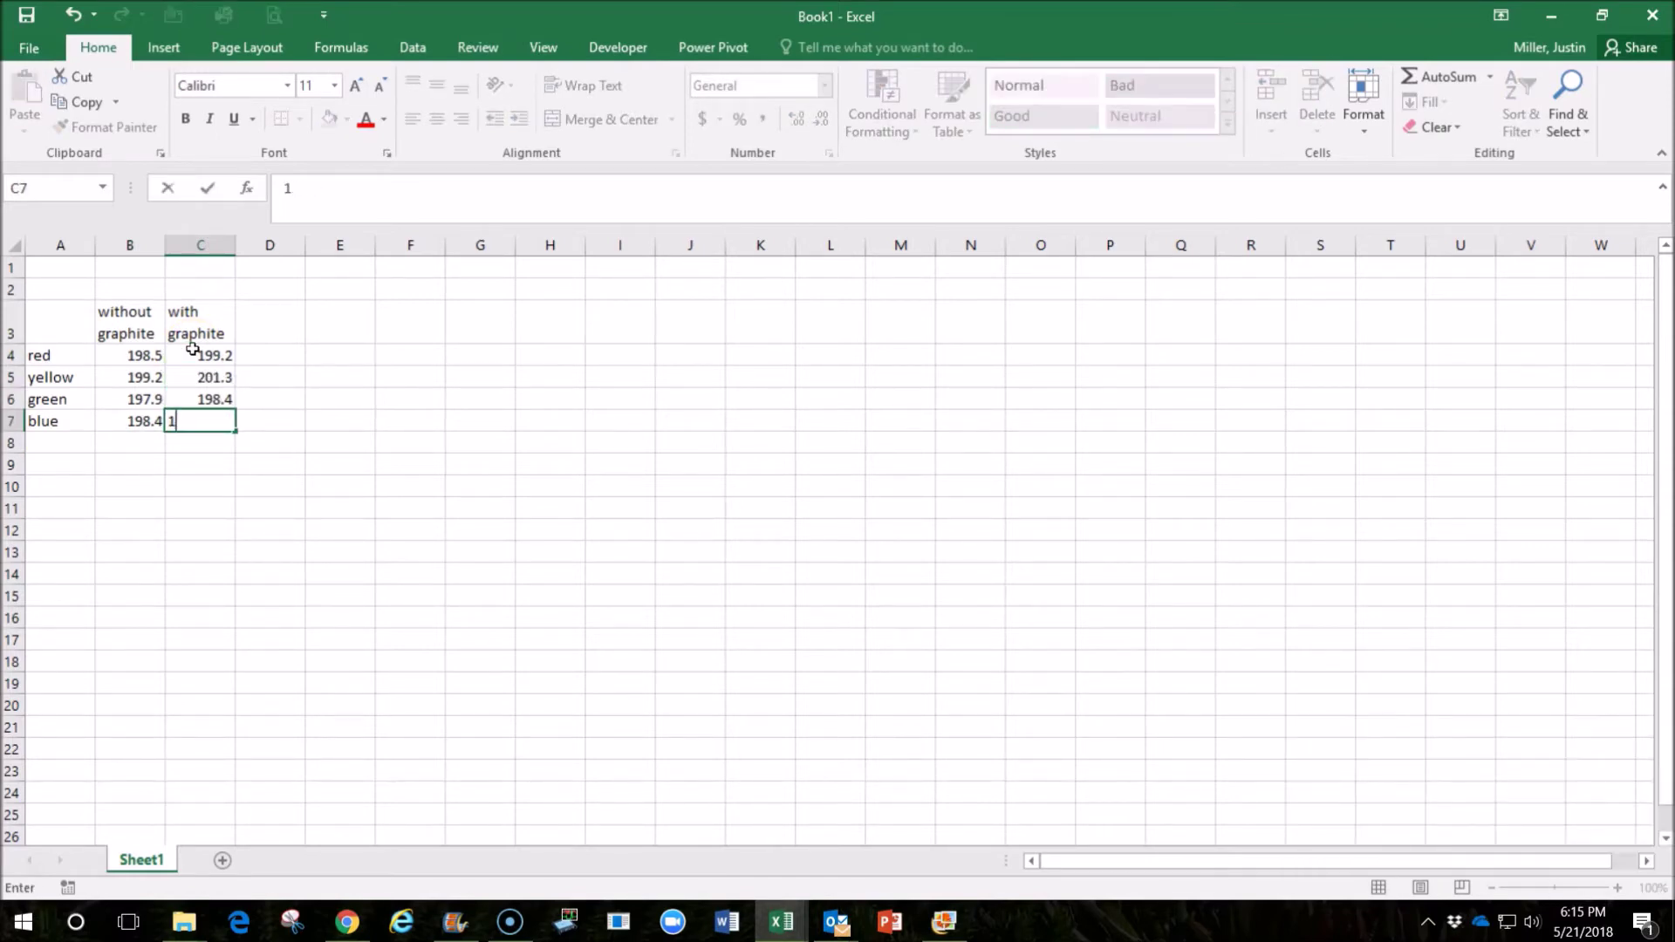
type("99.2")
key("Return")
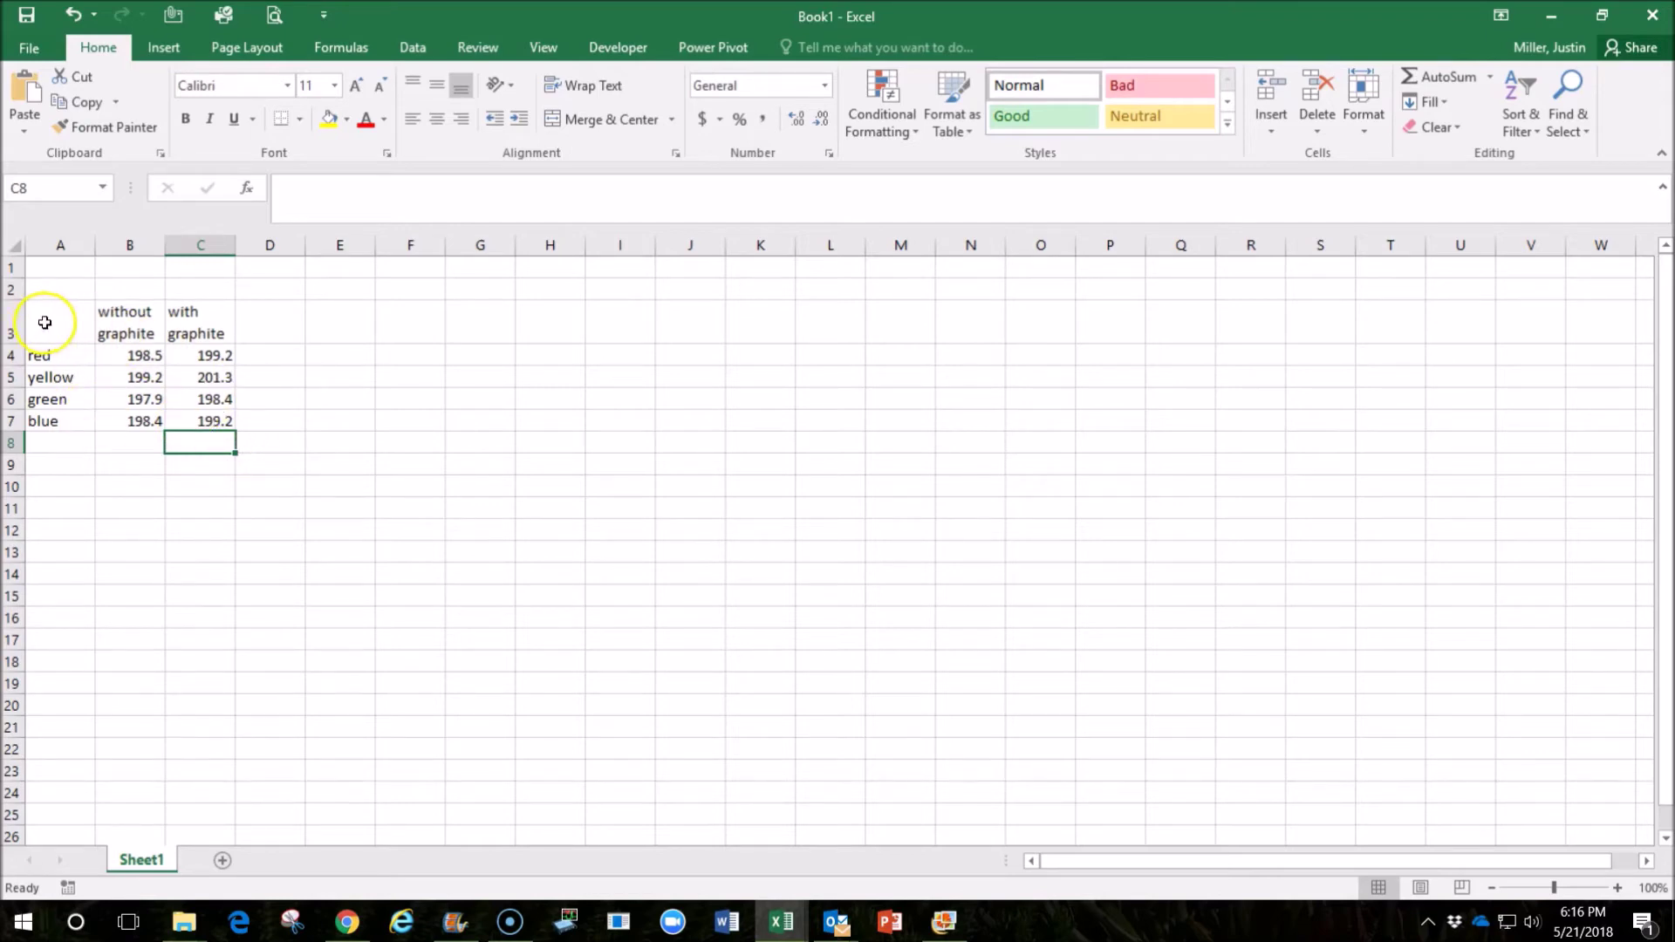
left_click_drag(45, 323, 234, 426)
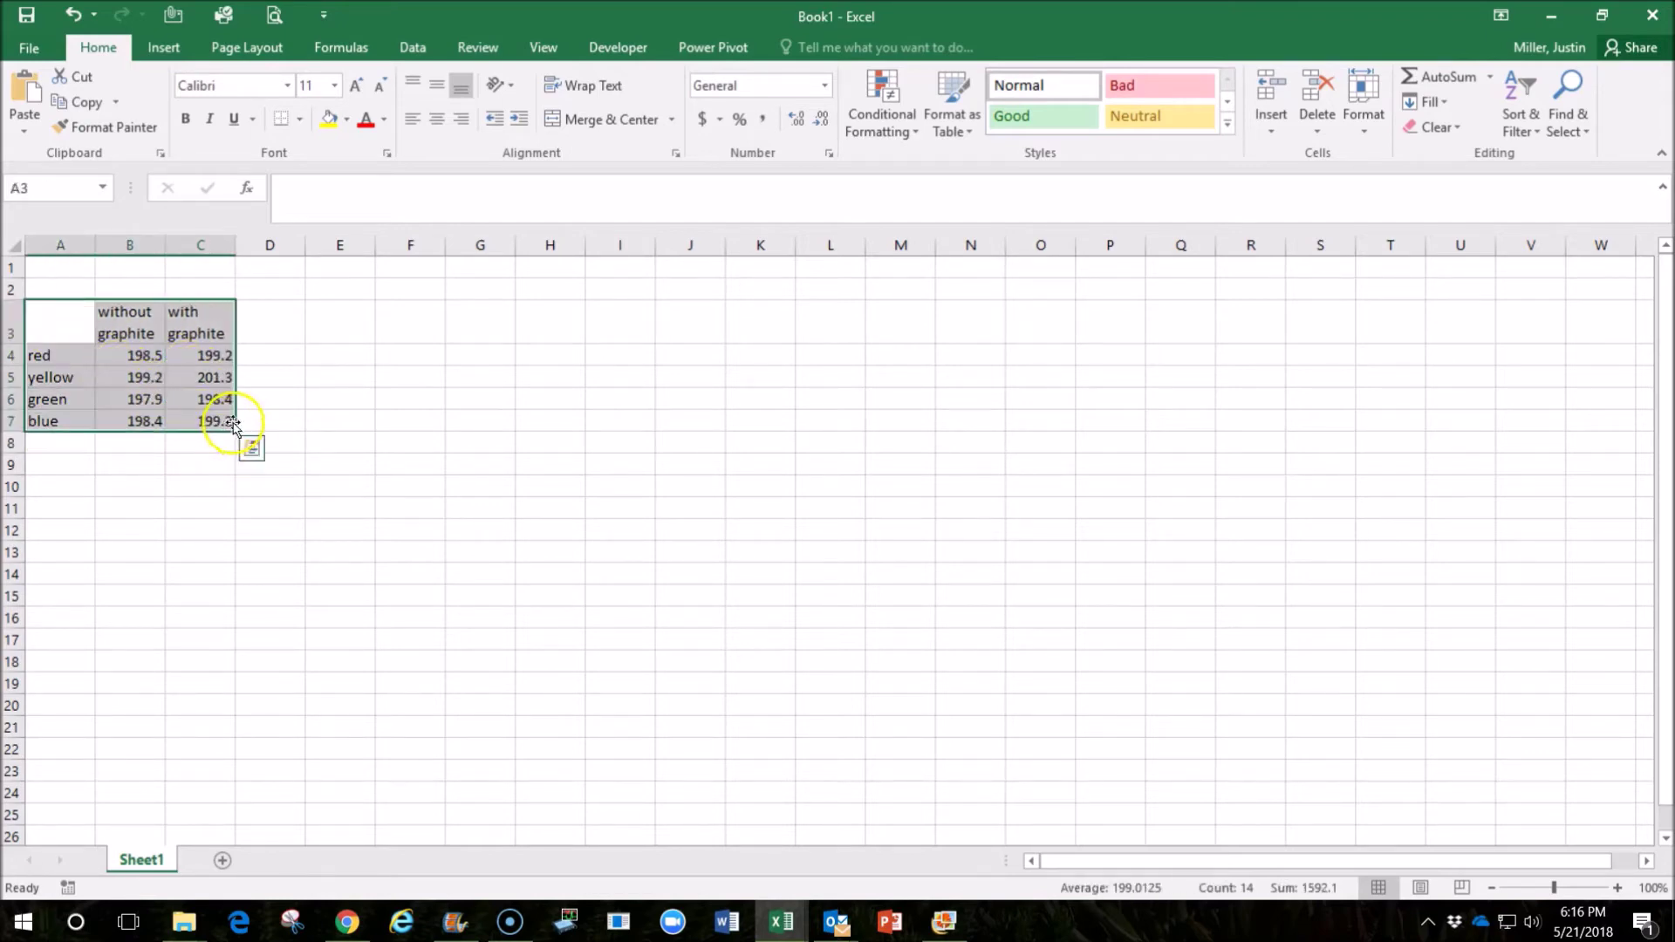
Insert a basic 2-D line chart of A3:C7 and place it below the table.
left_click(164, 48)
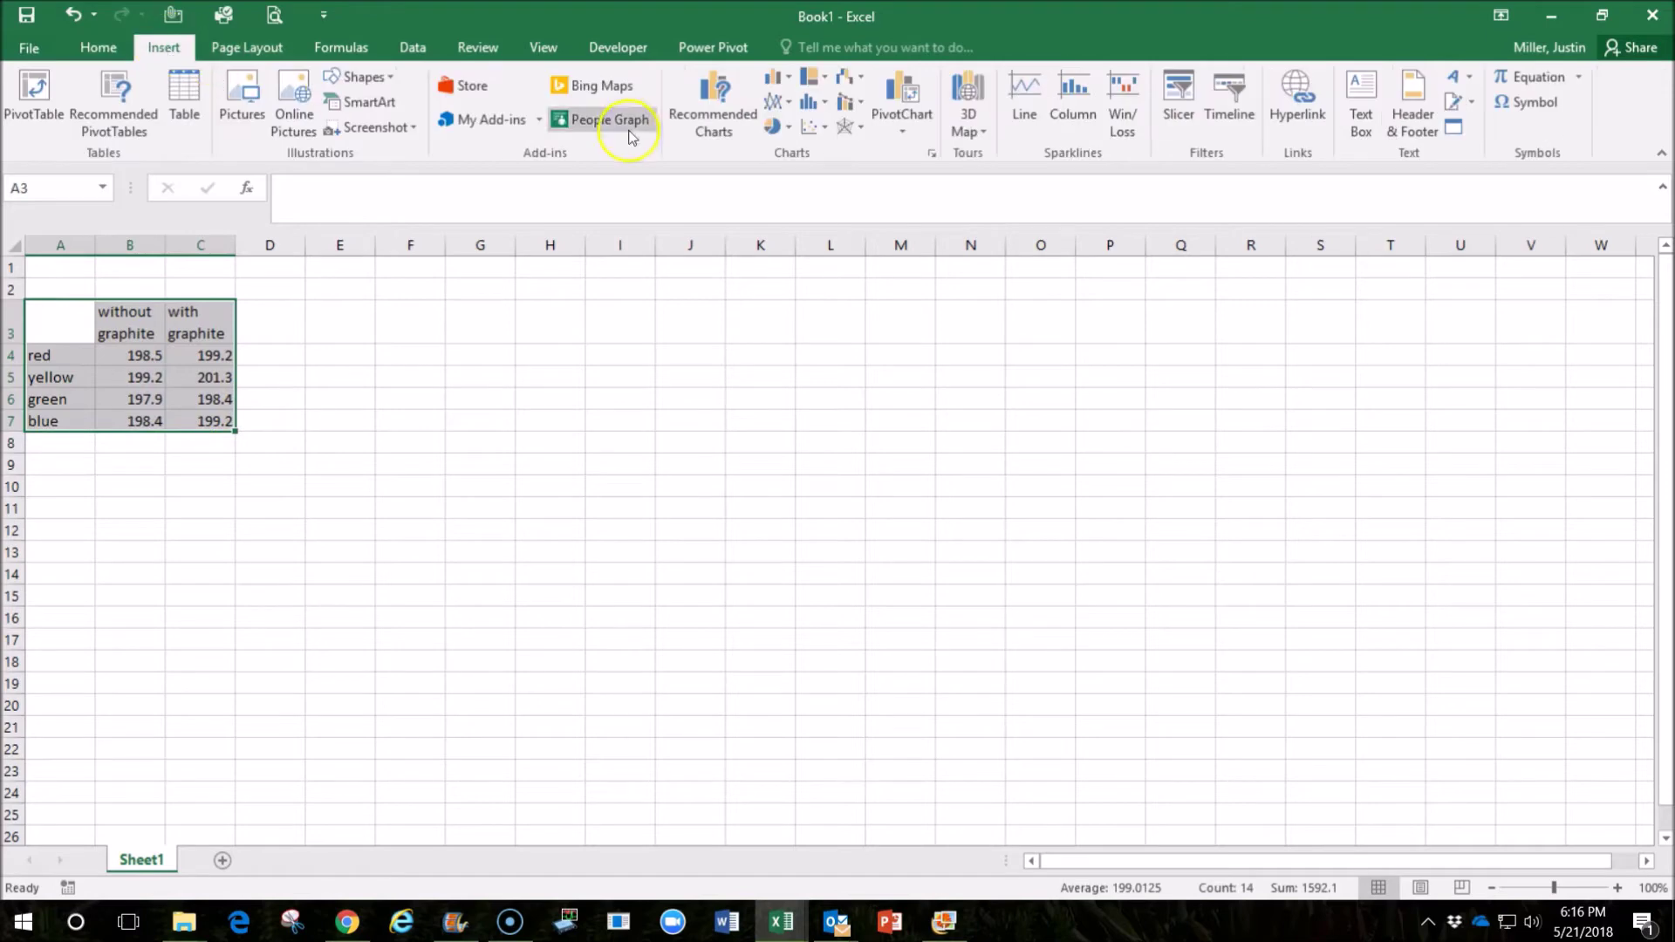
left_click(787, 105)
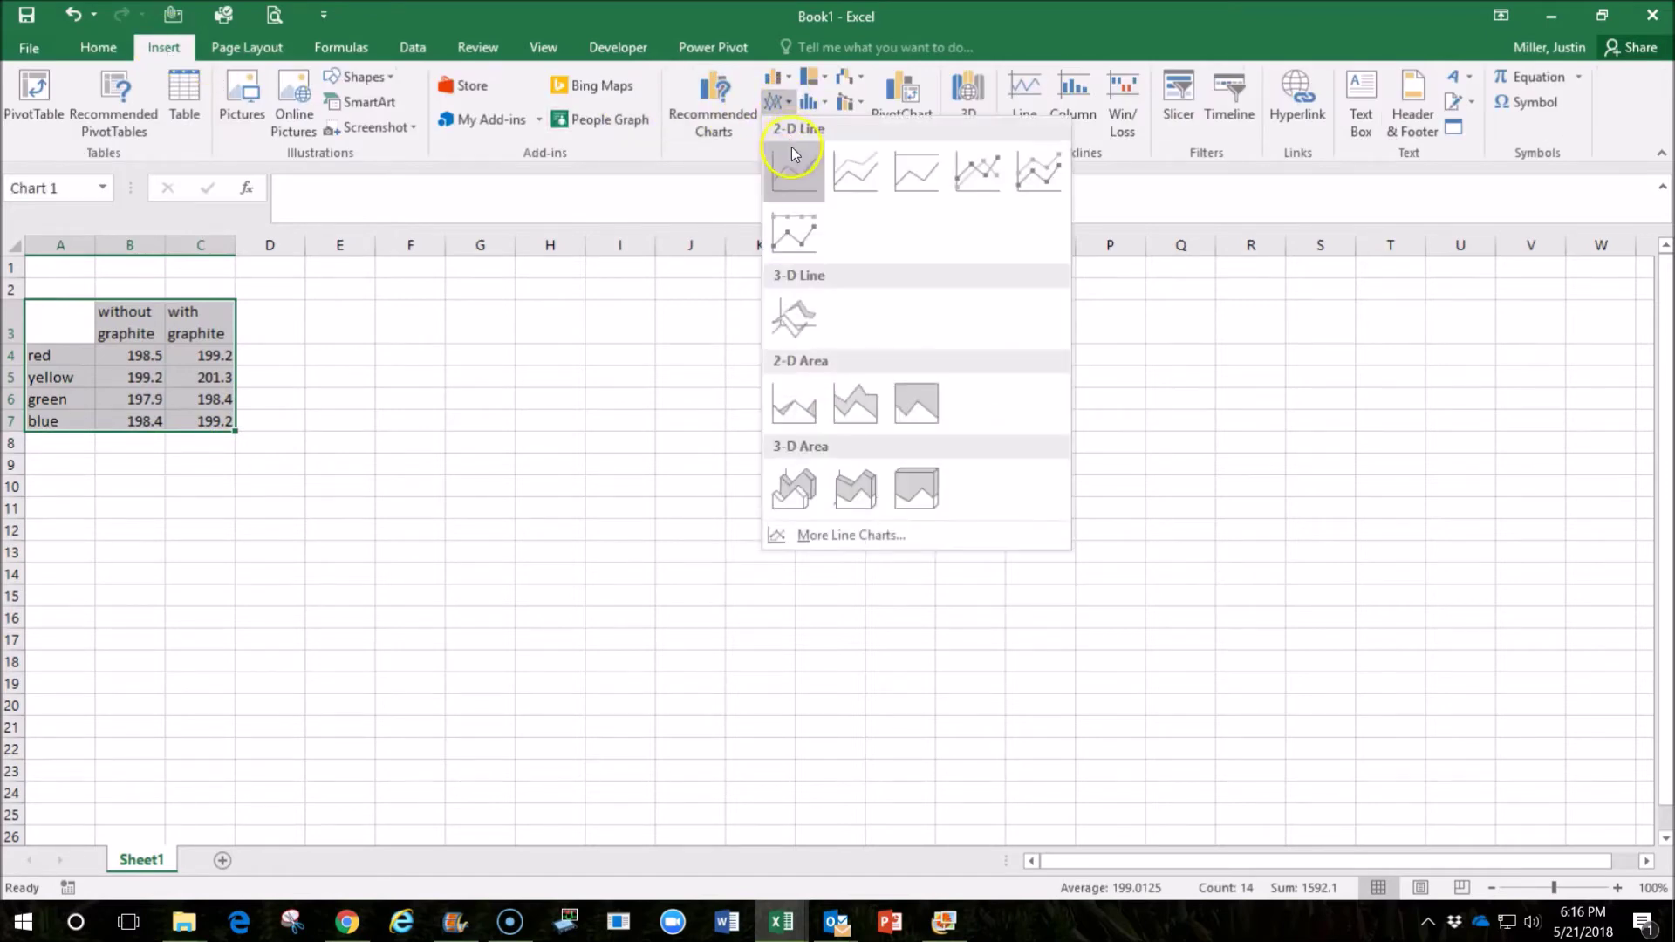
left_click(795, 170)
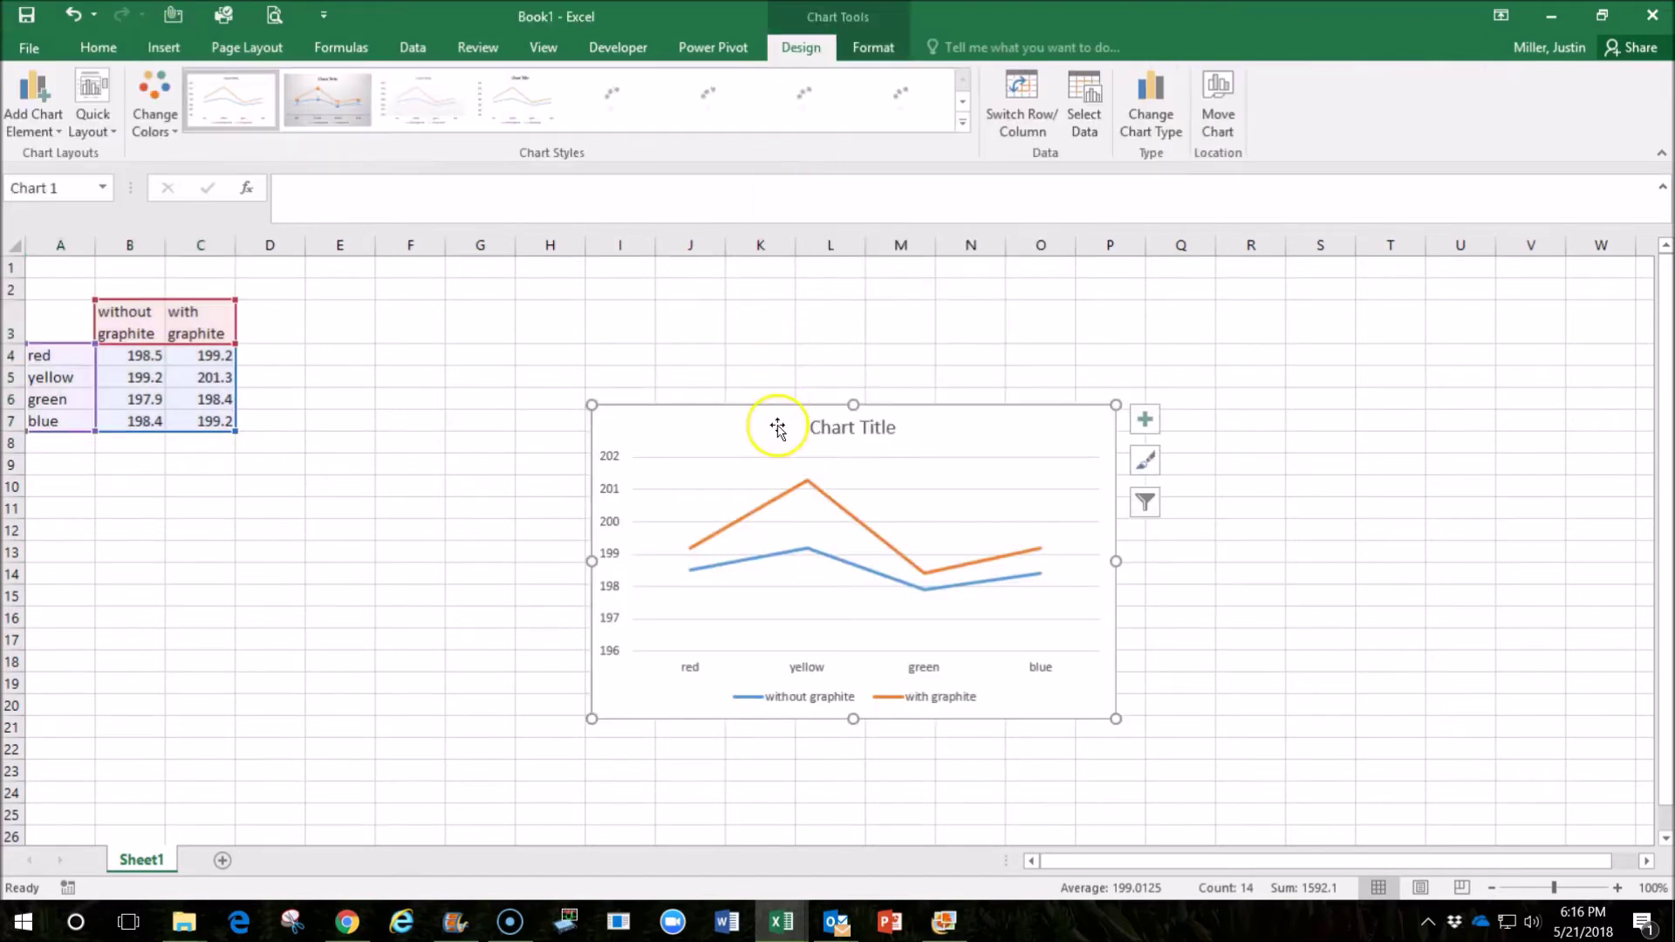
left_click_drag(767, 430, 249, 482)
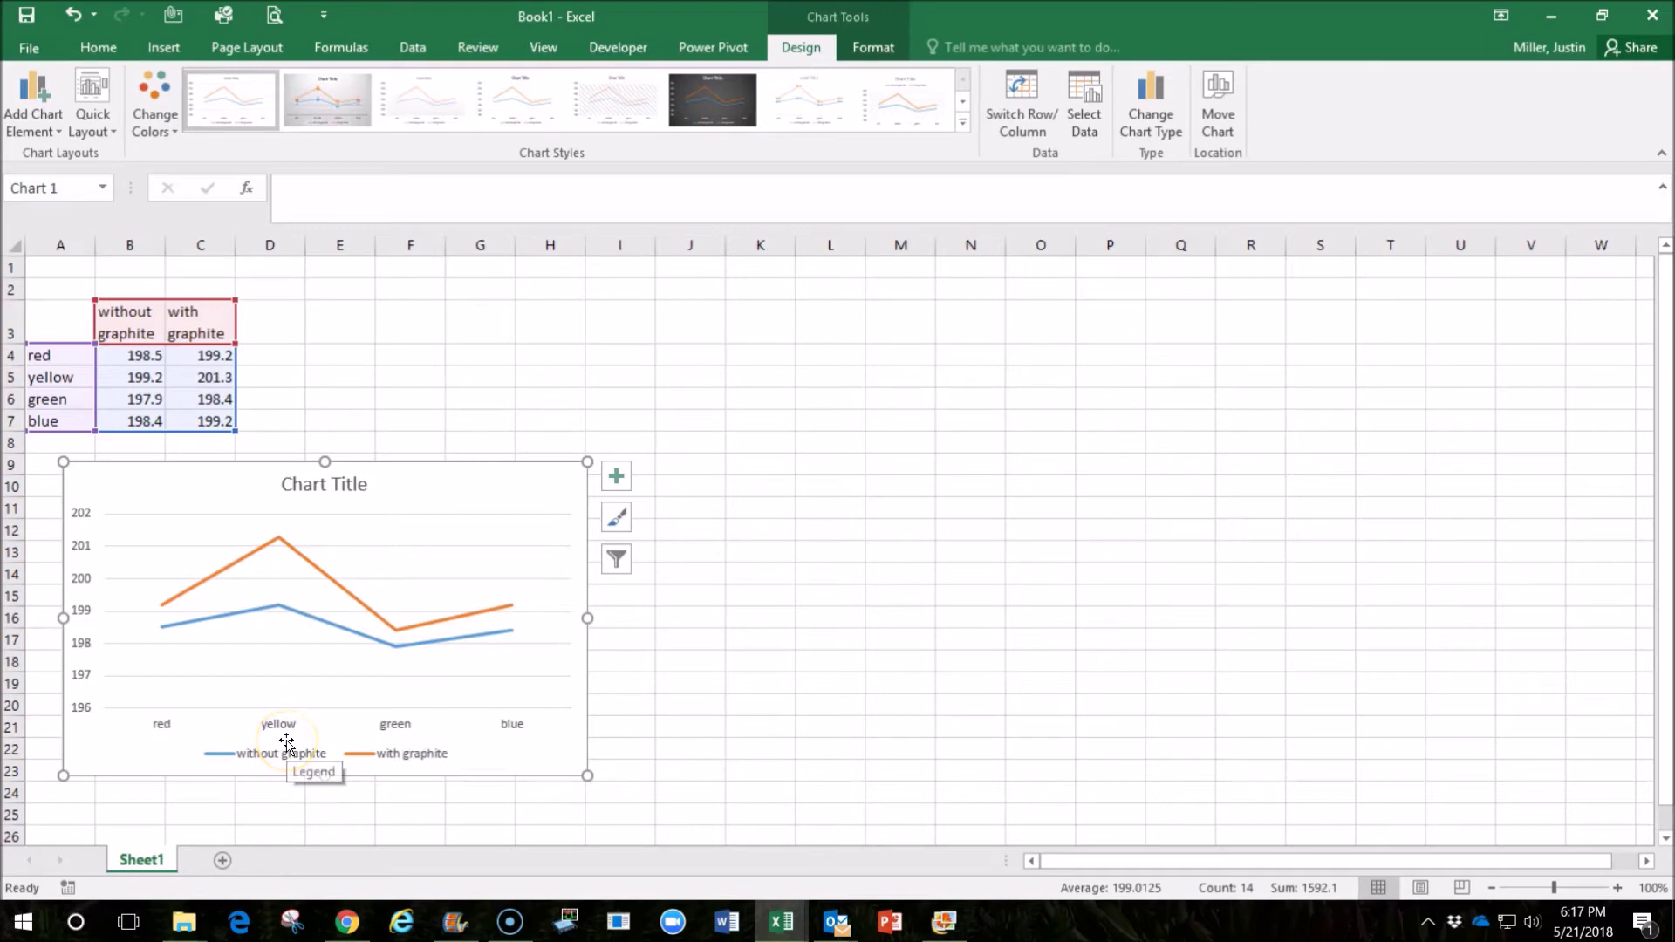
Title the line chart 'Race Speeds'.
left_click(178, 728)
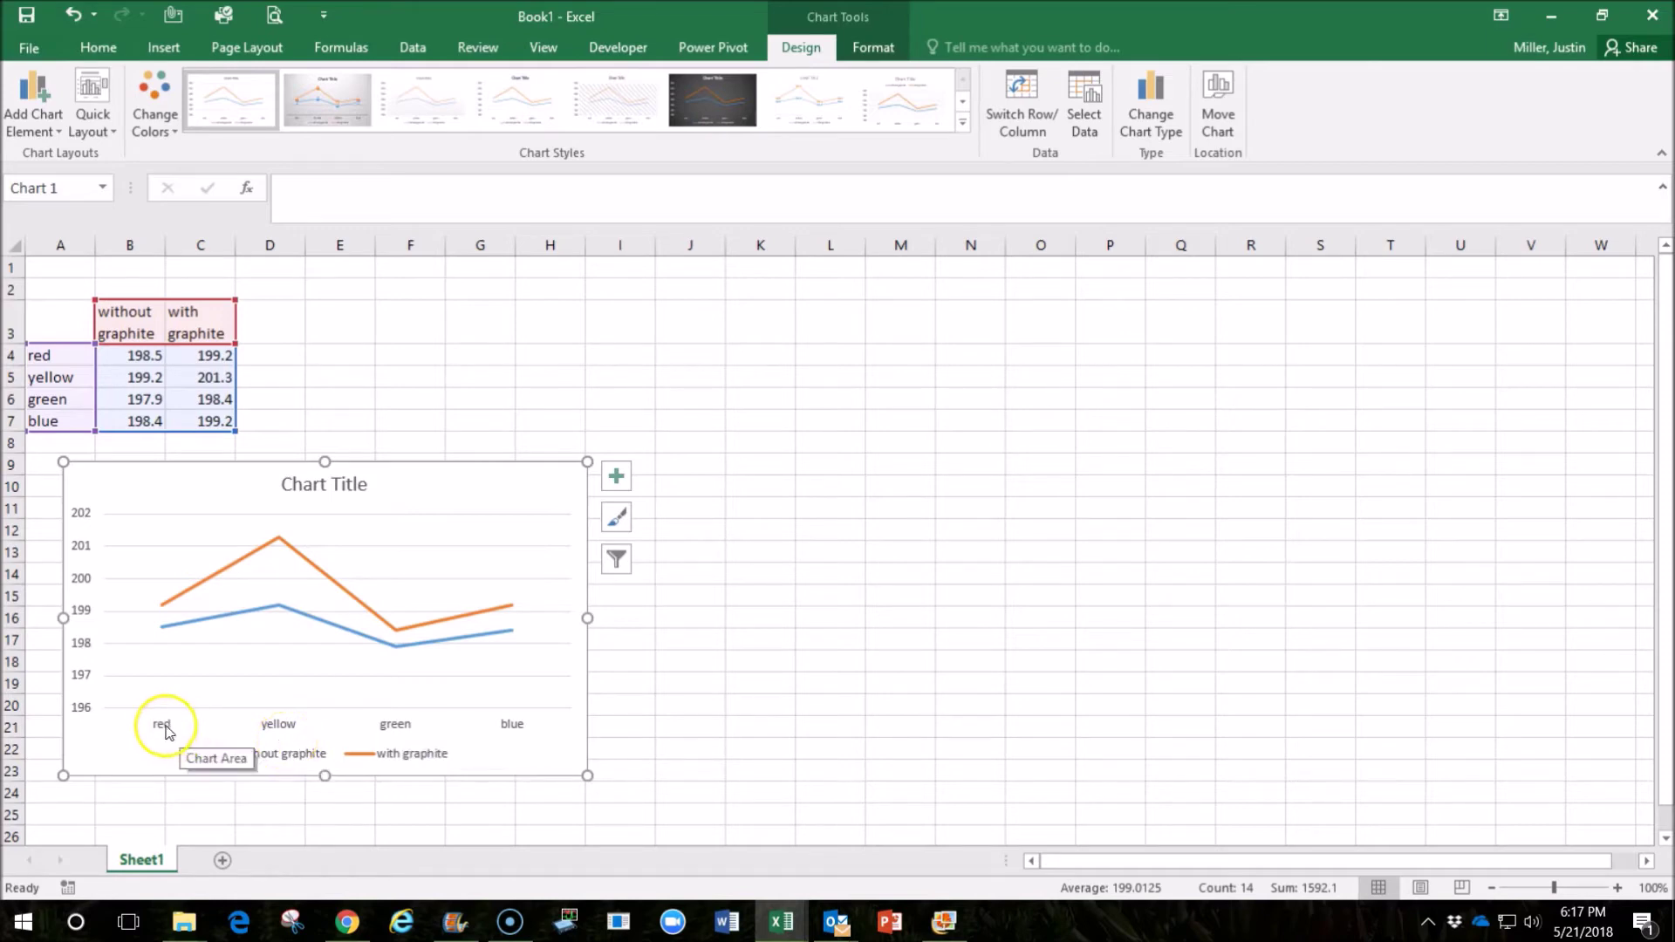
left_click(363, 485)
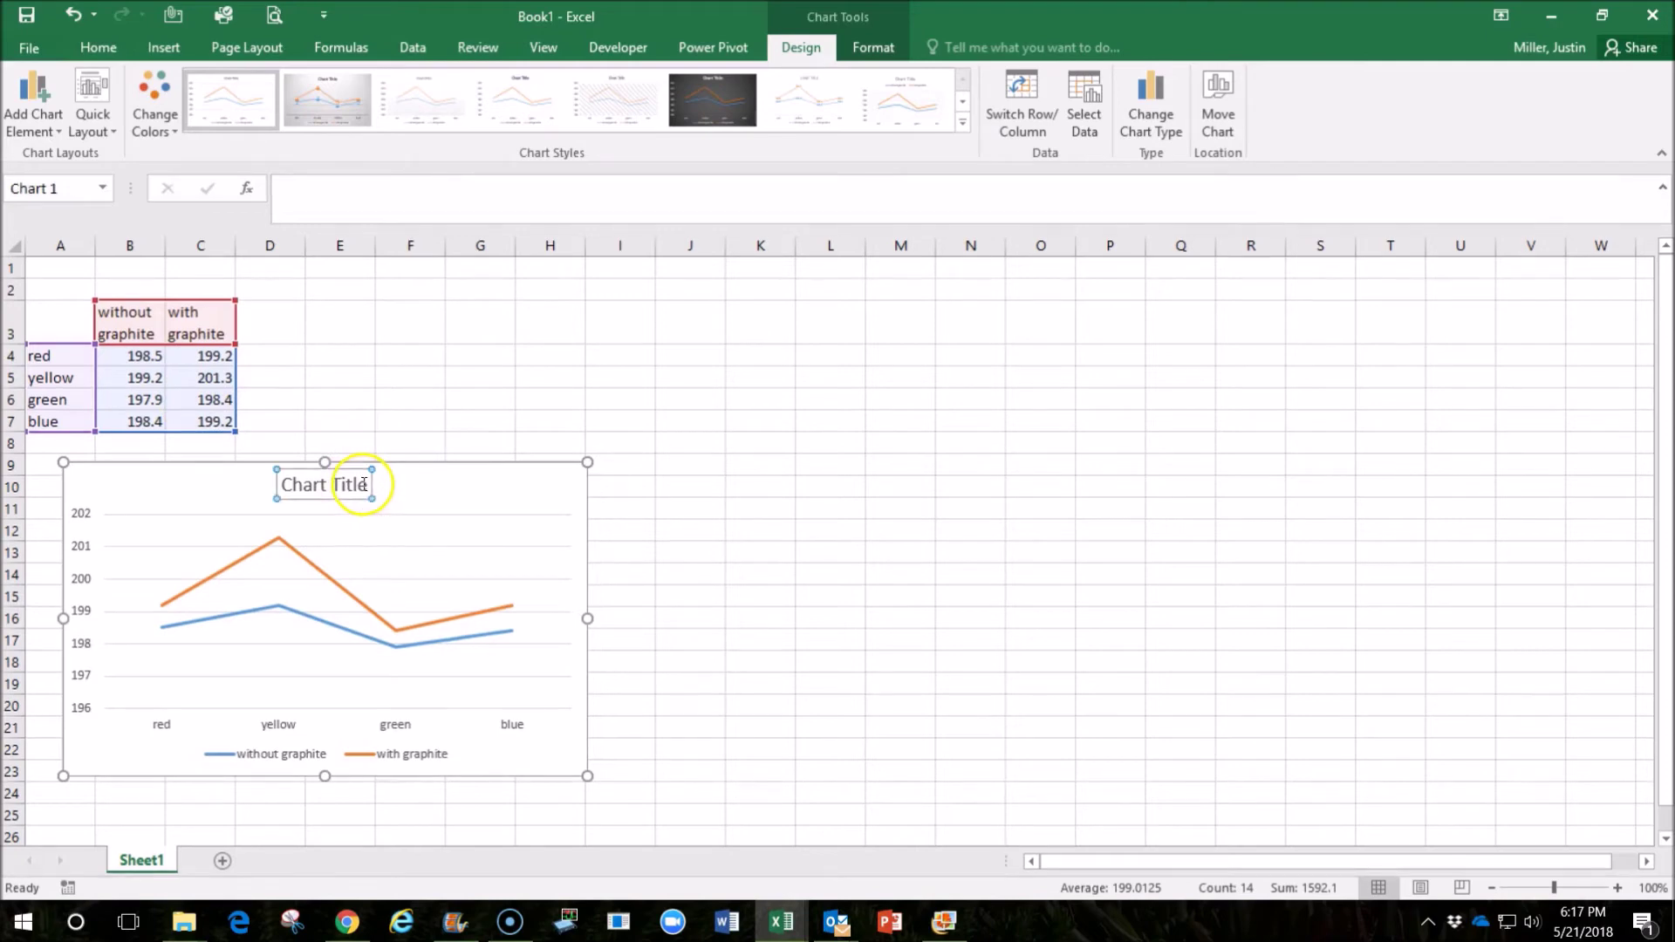
double_click(363, 484)
triple_click(363, 485)
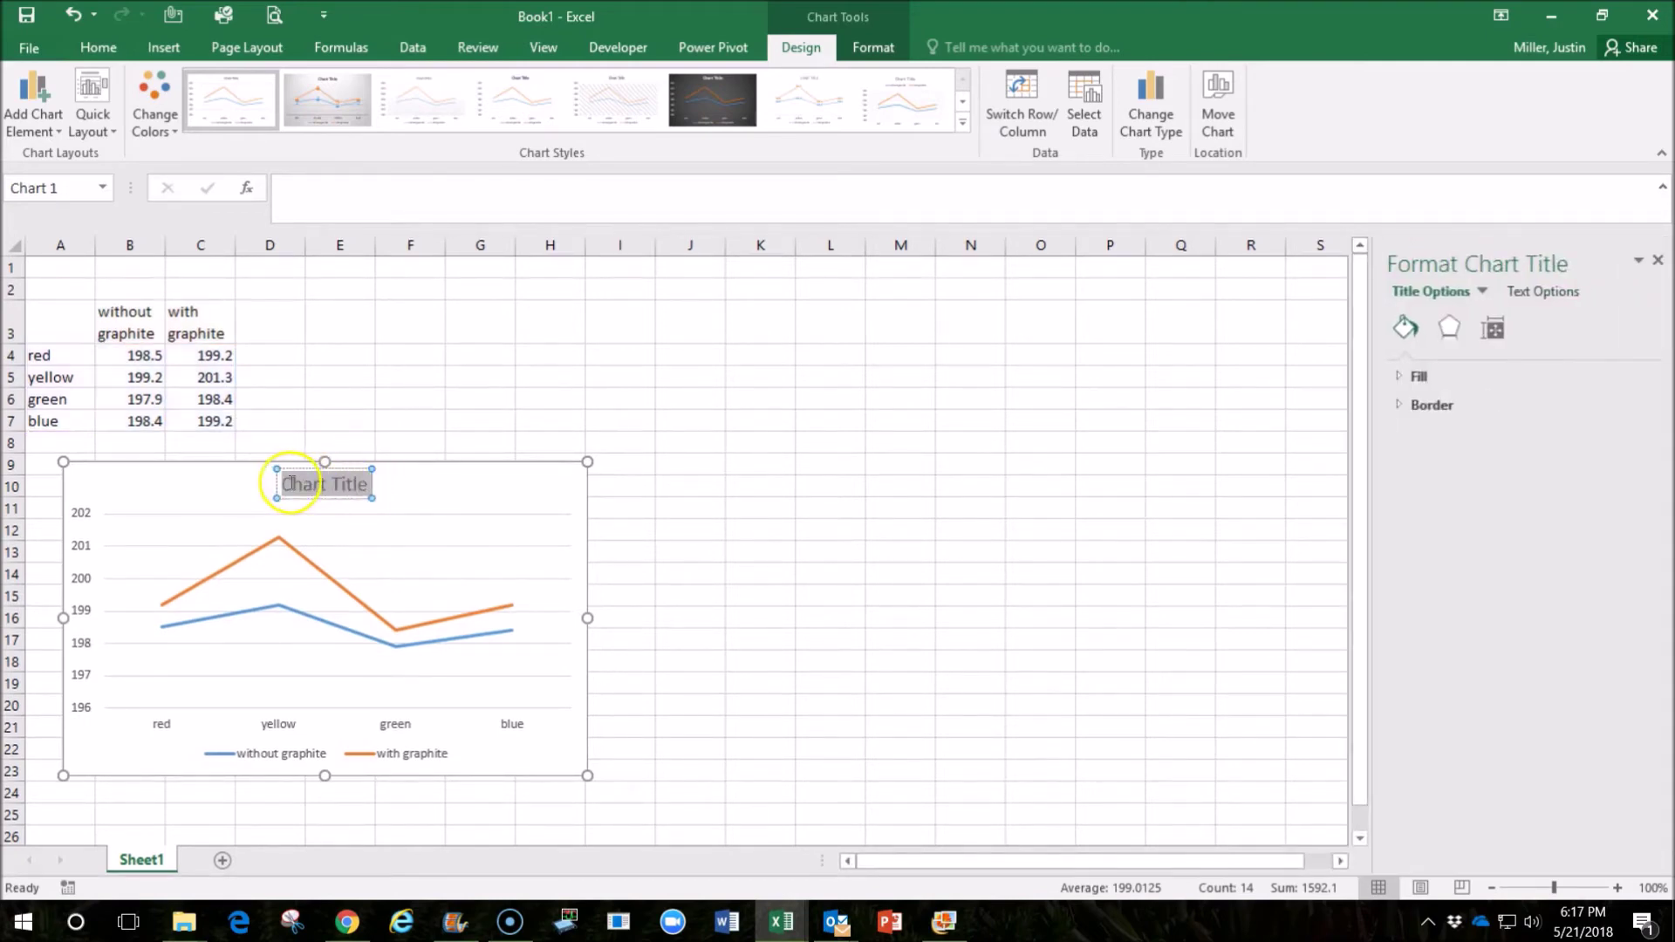
type("Race Speeds")
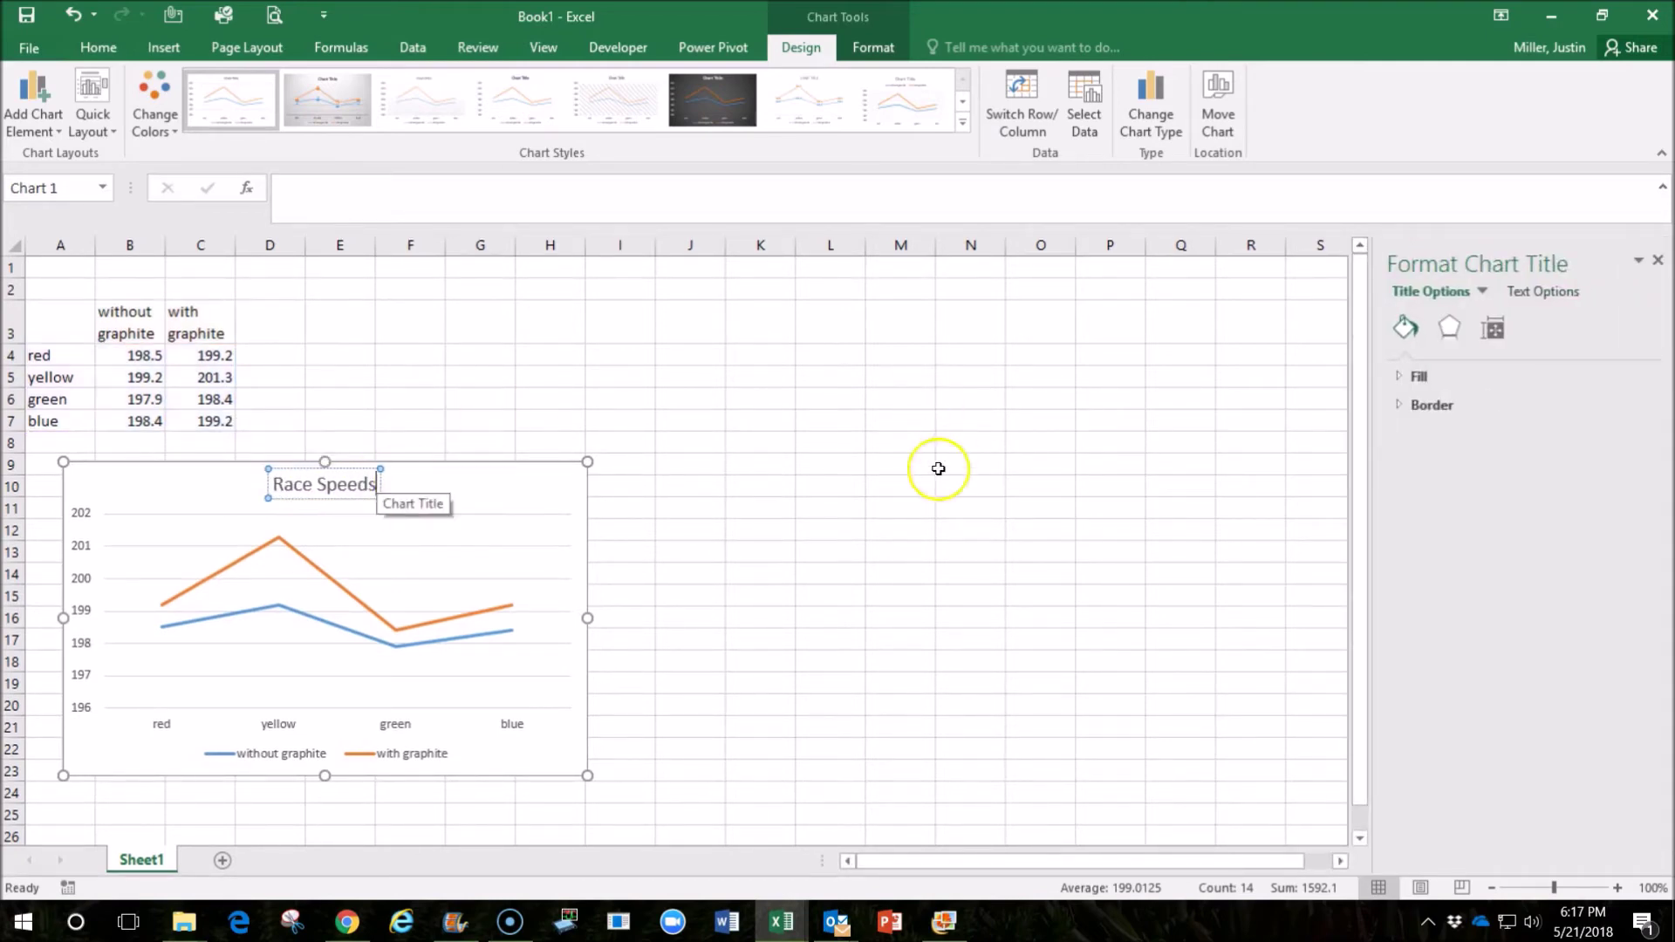
left_click(684, 594)
Apply the grey Style 2 with markers and data labels, then nudge the chart slightly.
left_click(466, 490)
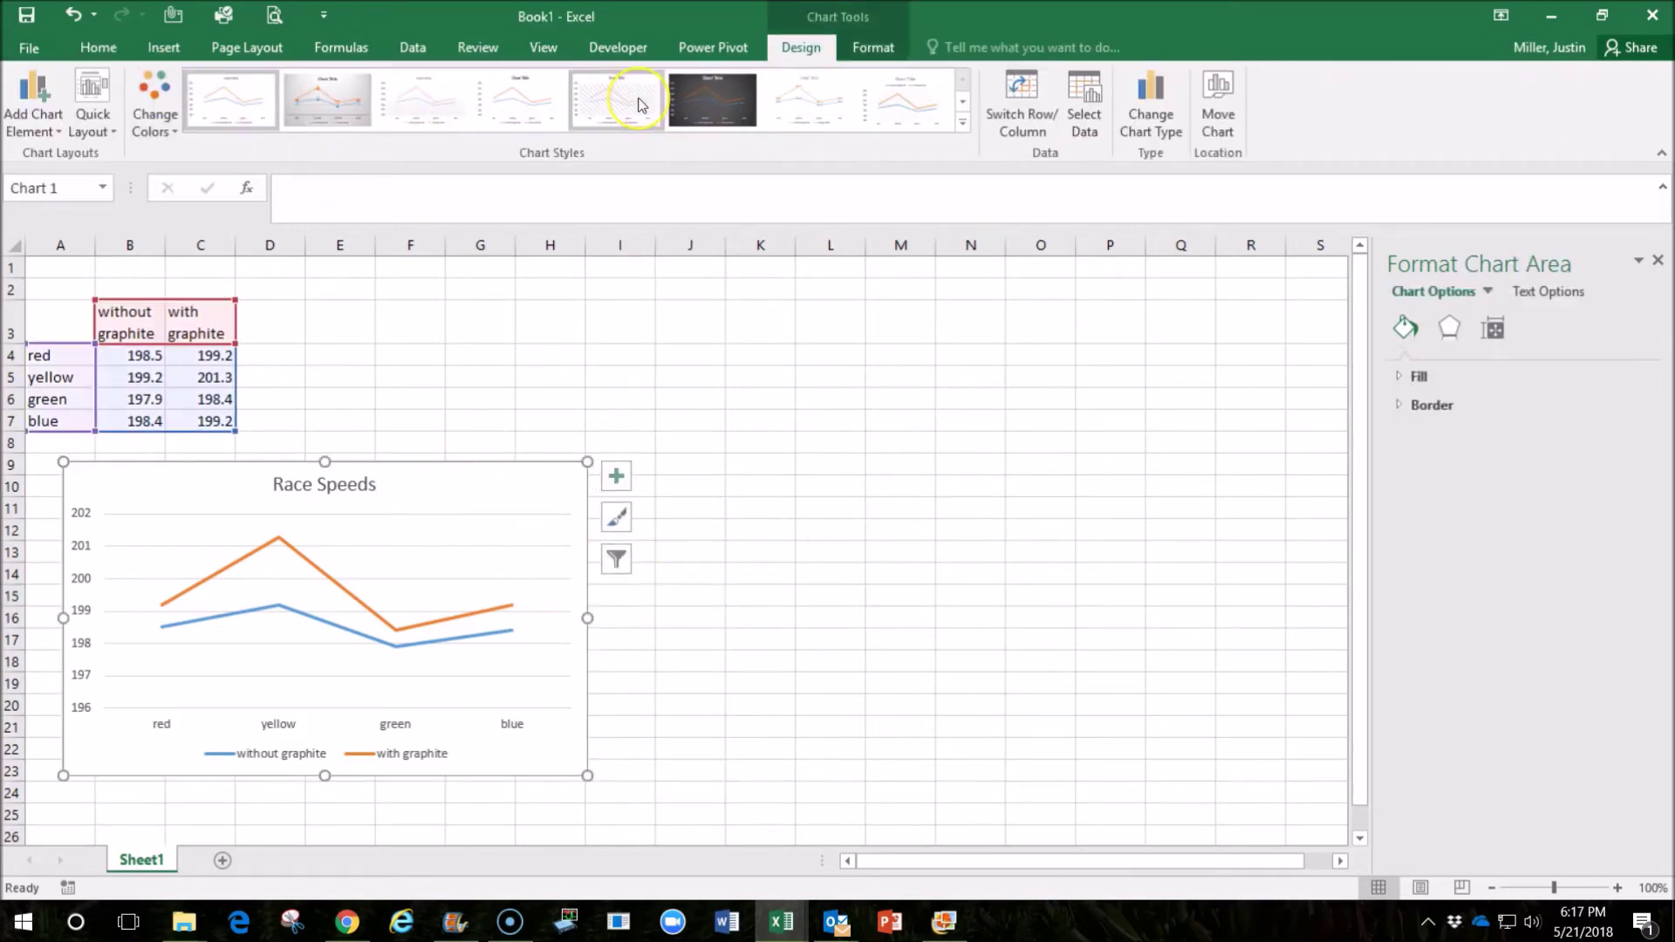
left_click(722, 111)
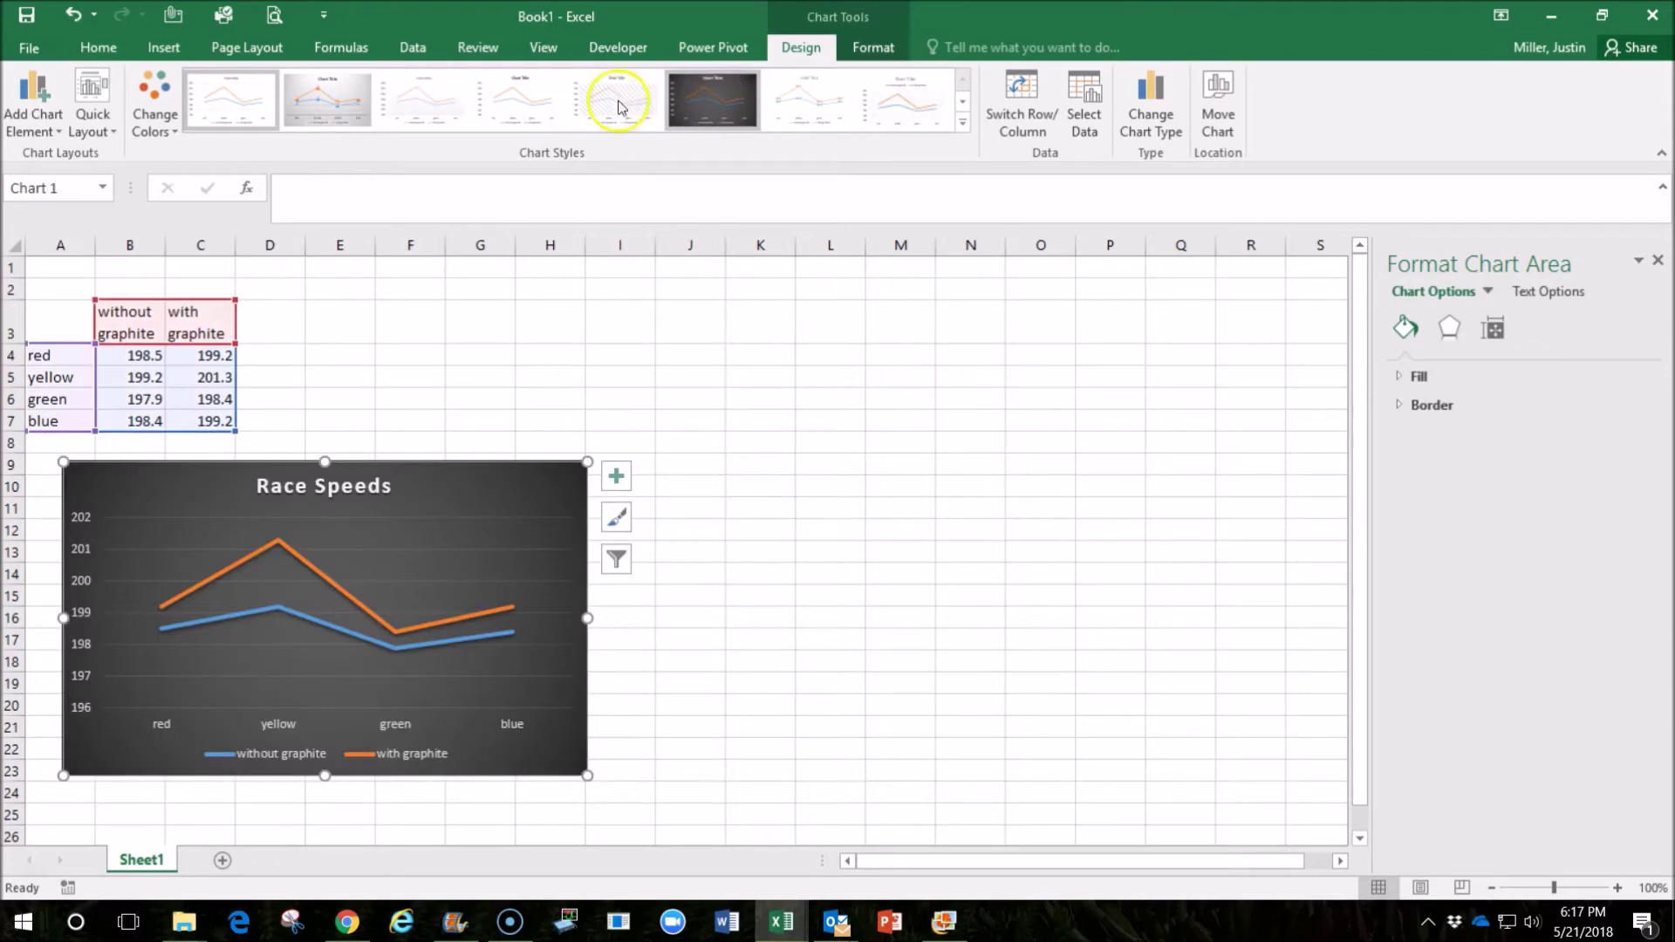
left_click(438, 99)
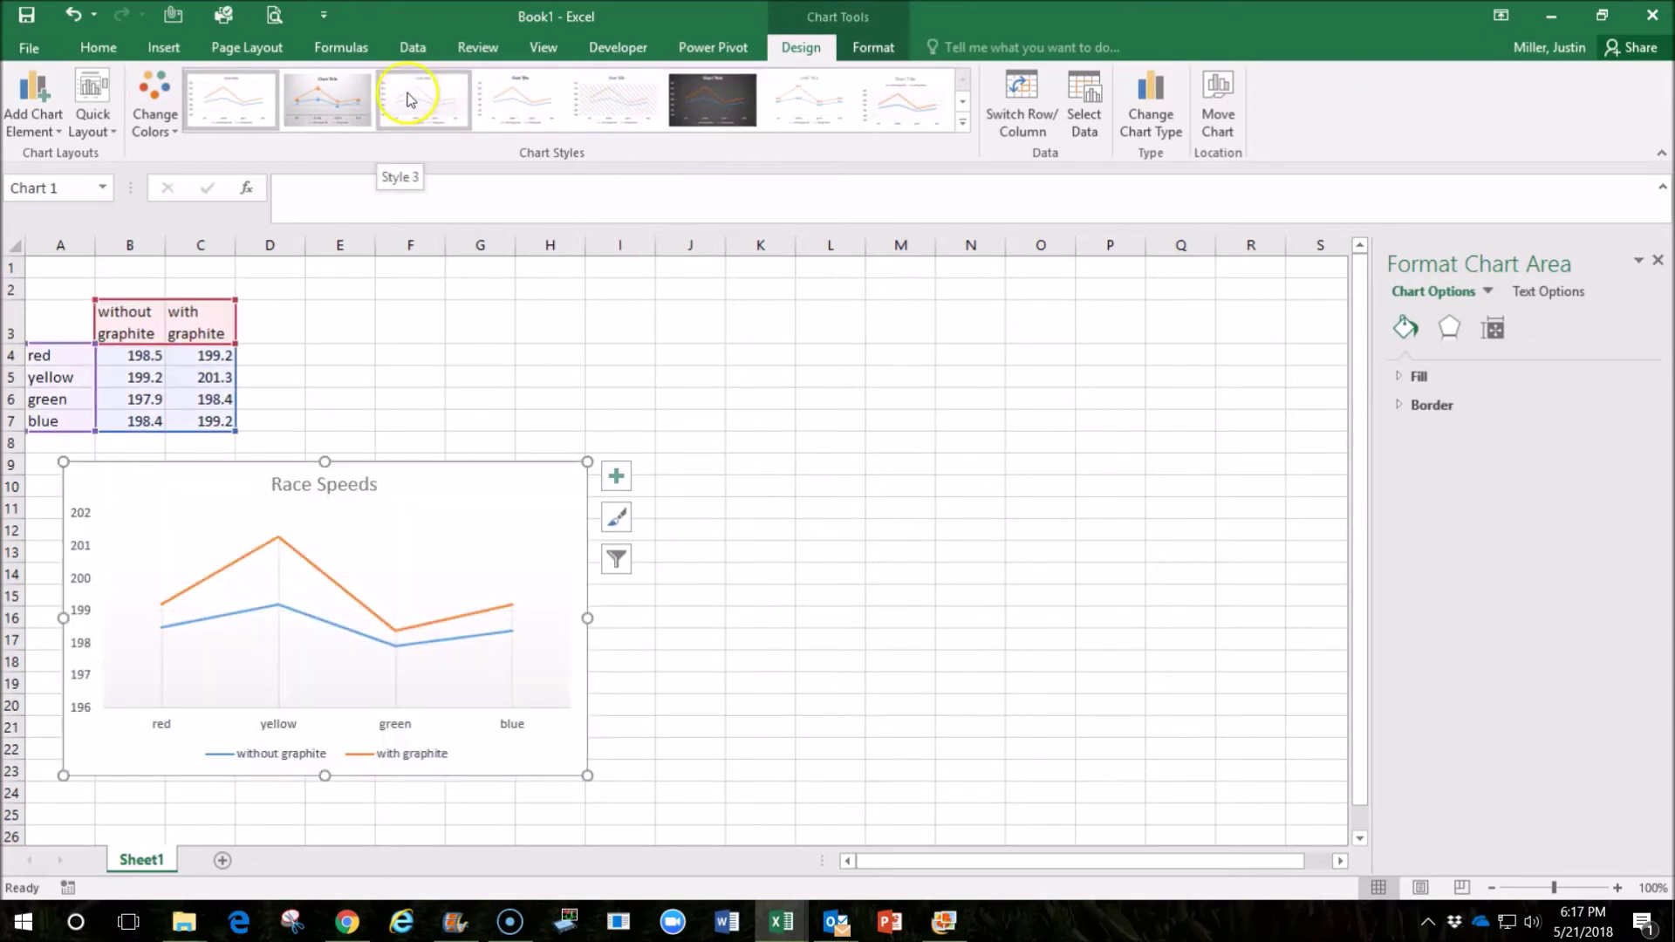
left_click(340, 96)
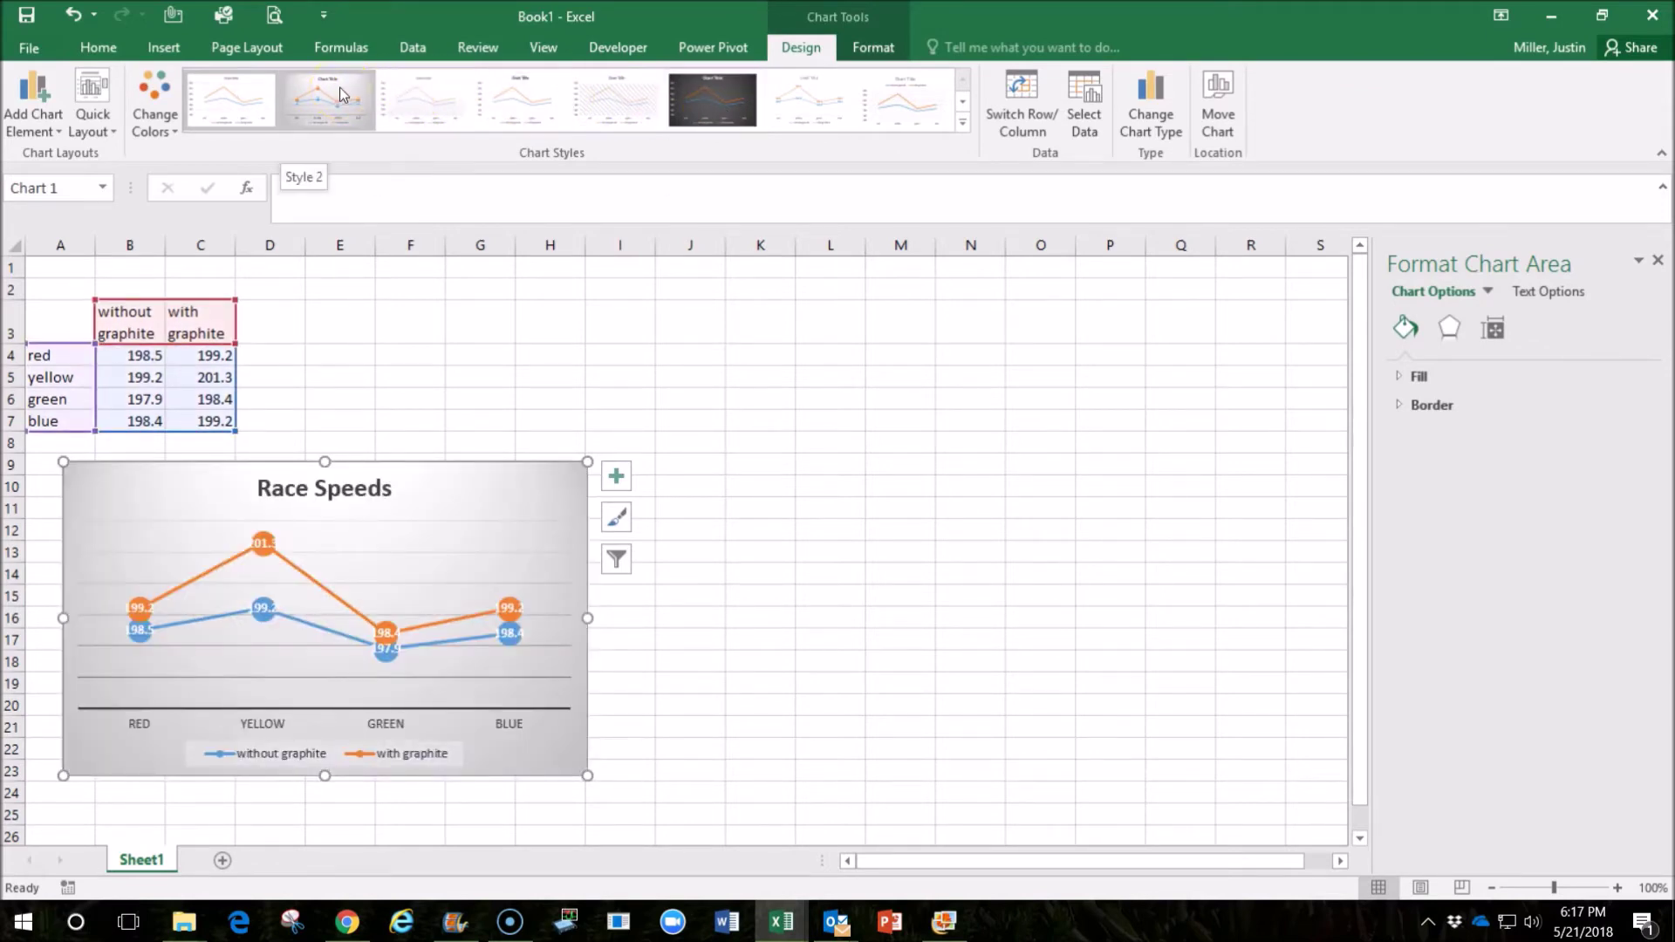
left_click_drag(474, 487, 449, 505)
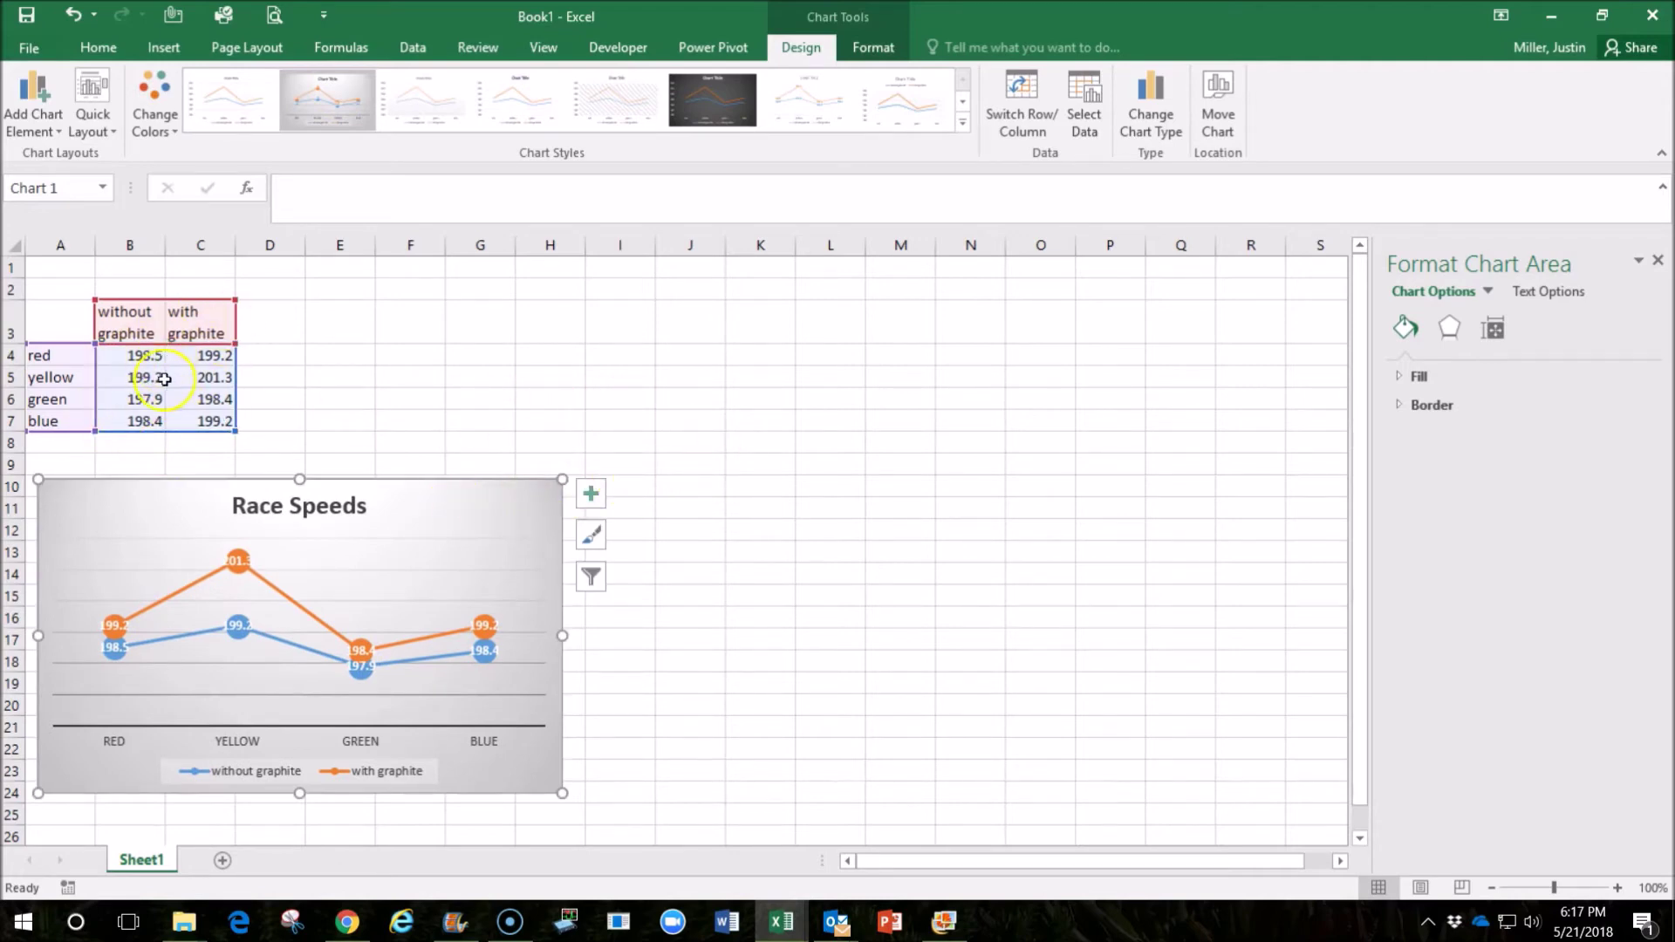
Put =AVERAGE(B4:B7) in B8 and fill it to C8, giving 198.5 and 199.525.
left_click(135, 447)
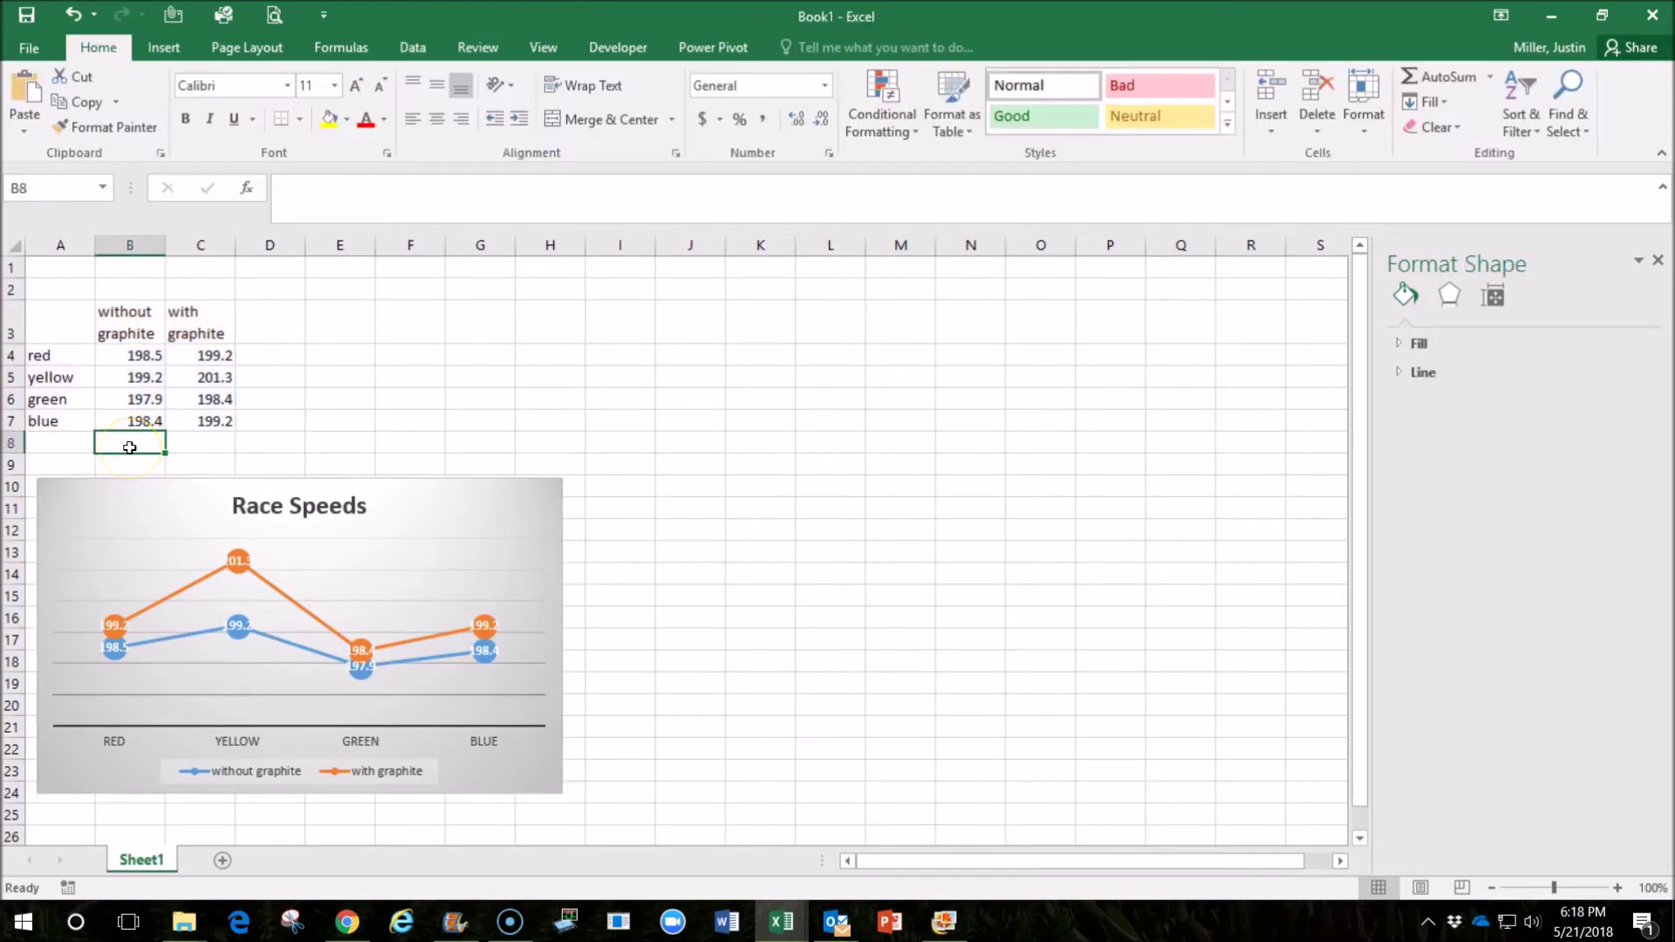
type("=")
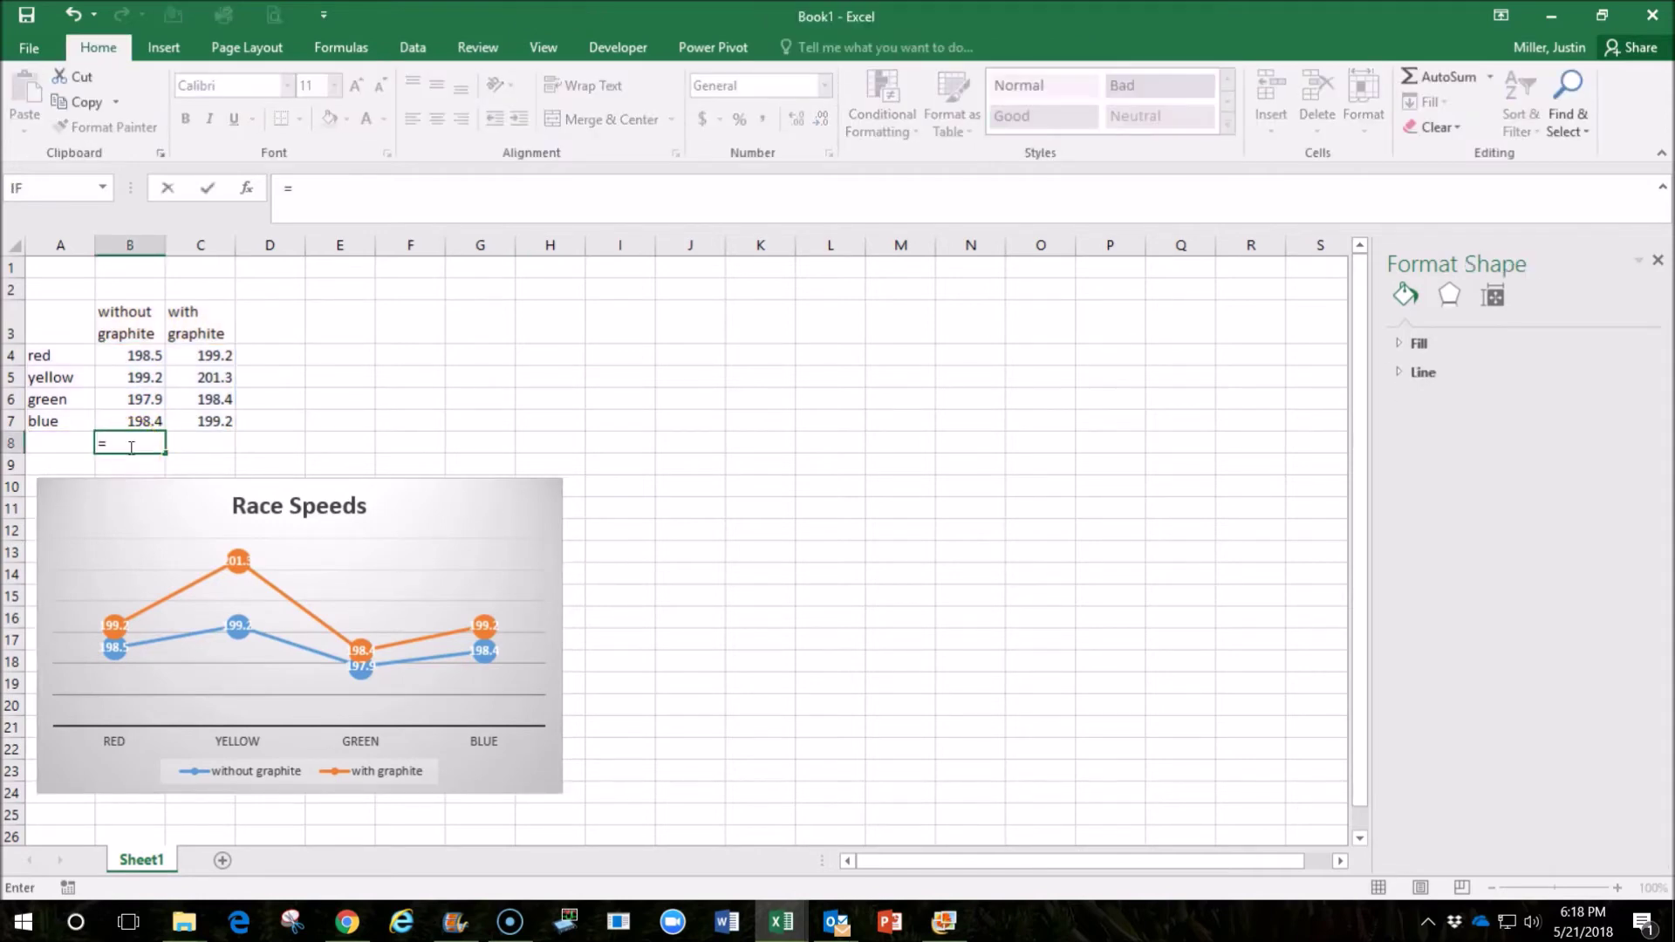
type("ave")
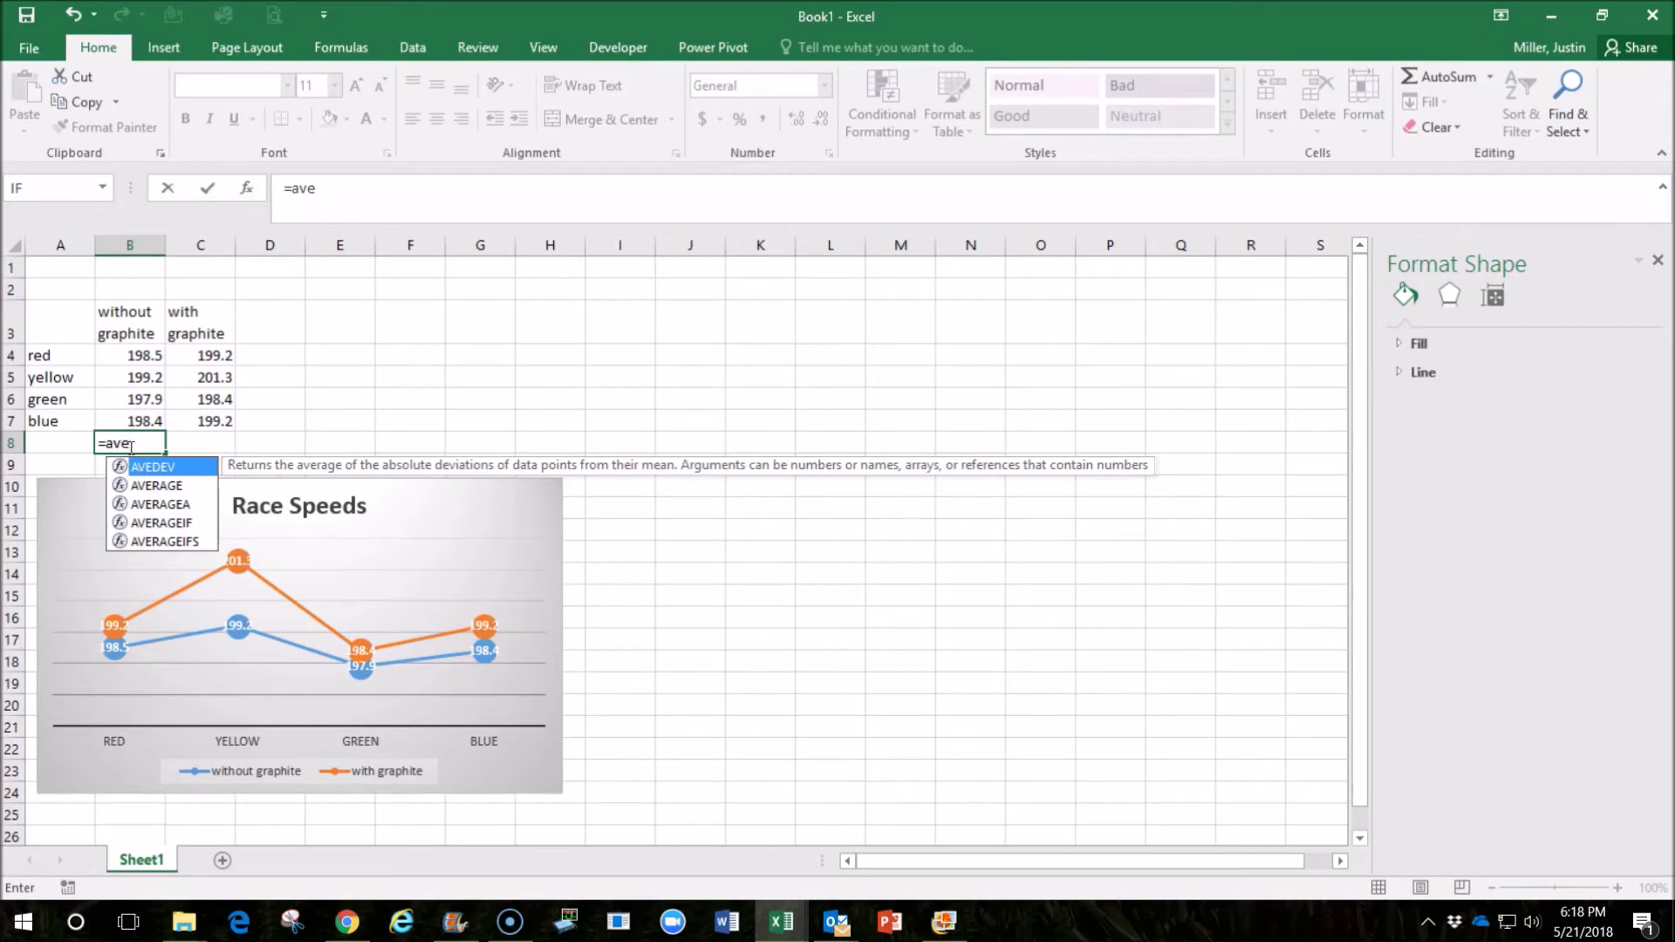
type("r")
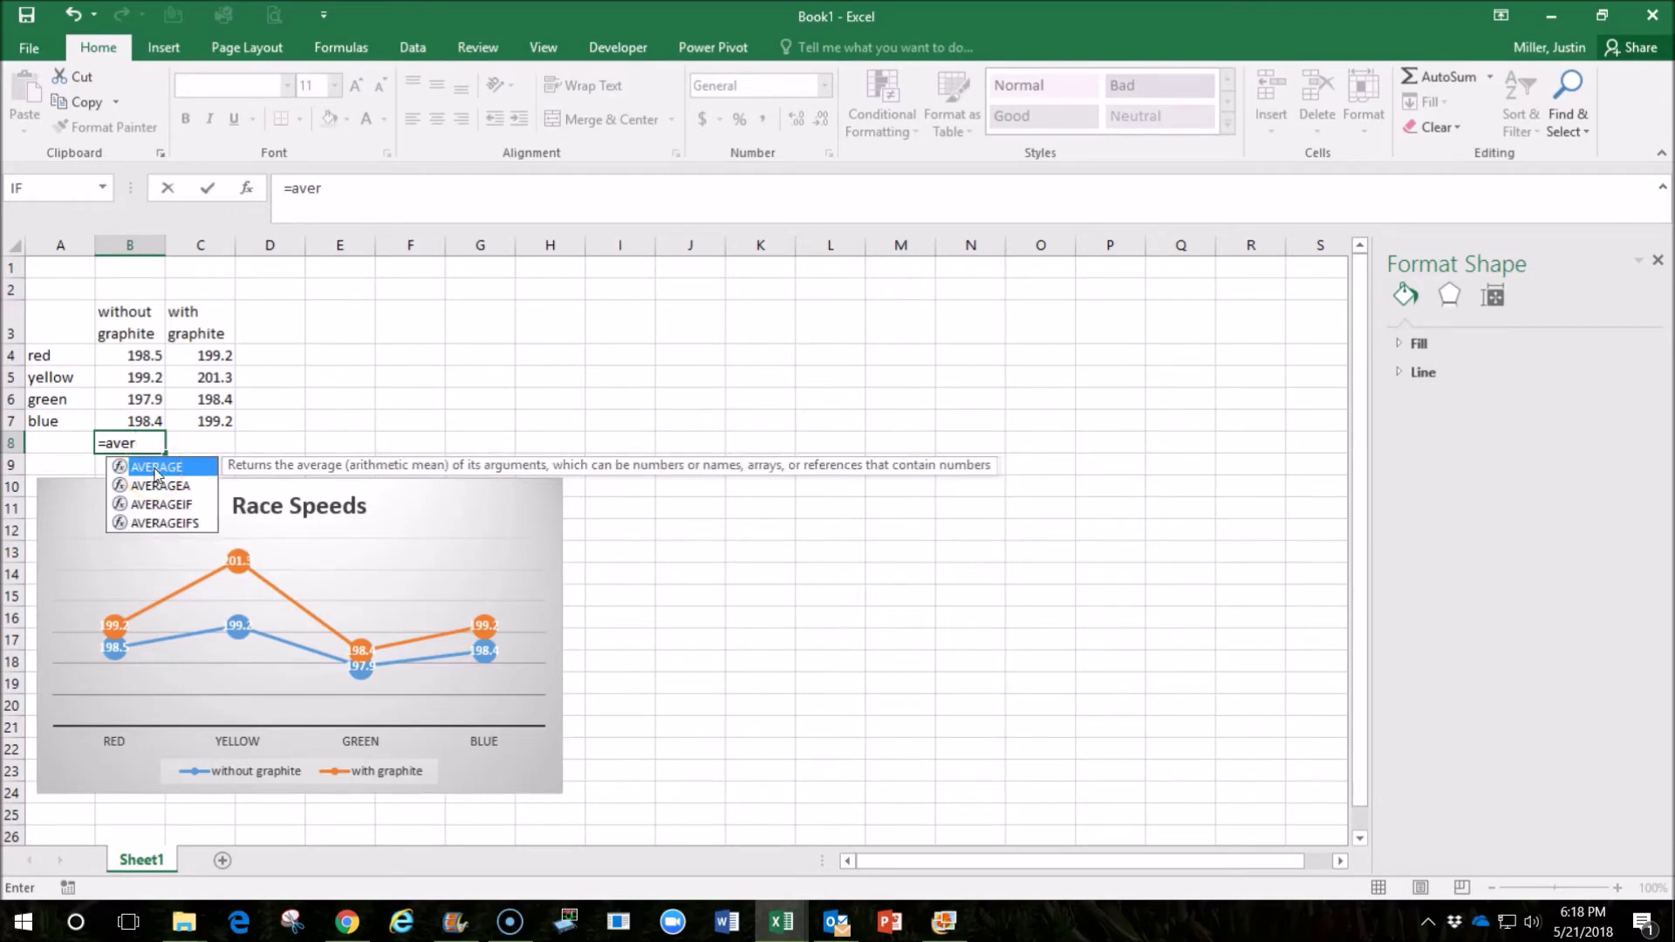
double_click(157, 471)
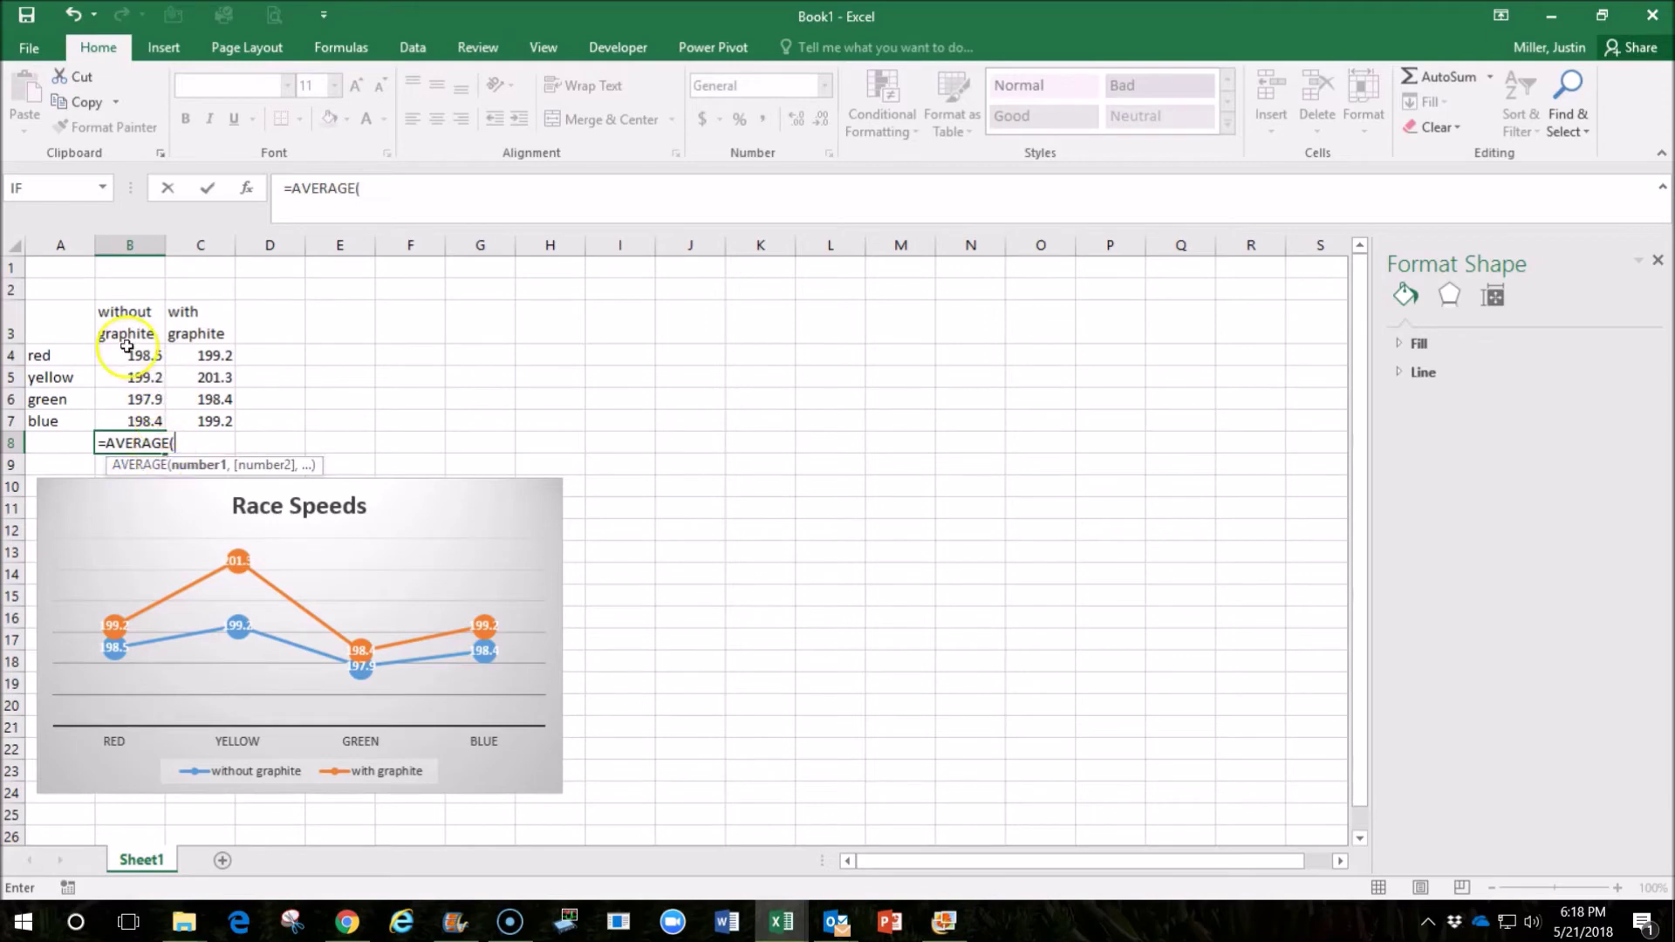
left_click_drag(135, 356, 134, 419)
key("Return")
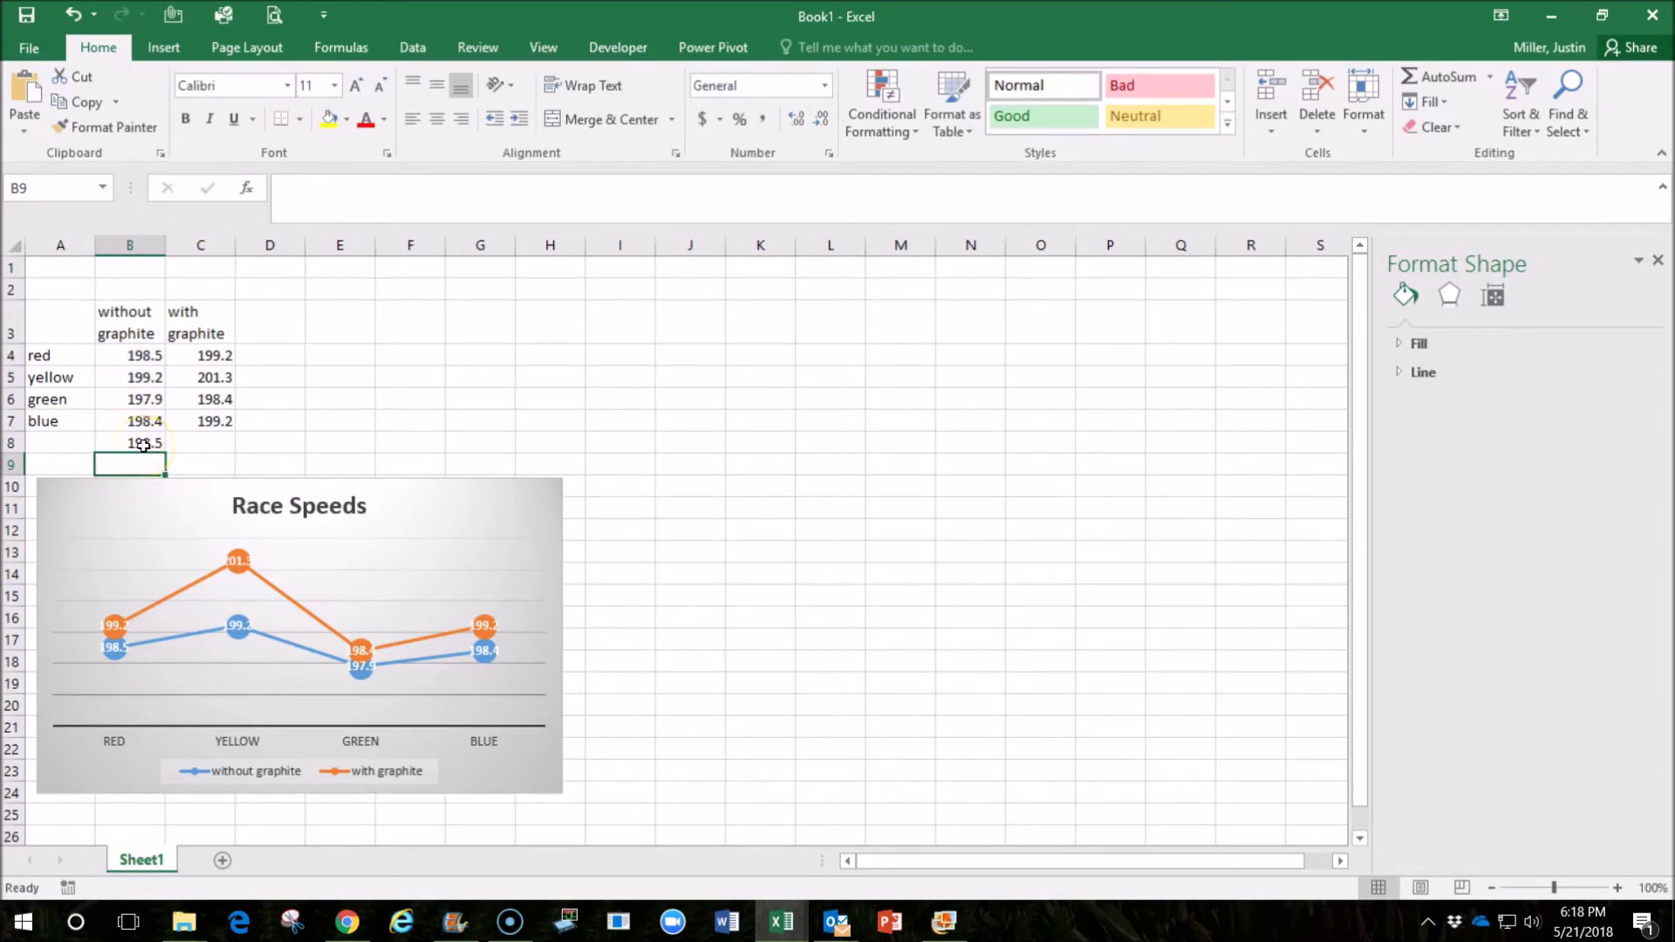
left_click(144, 446)
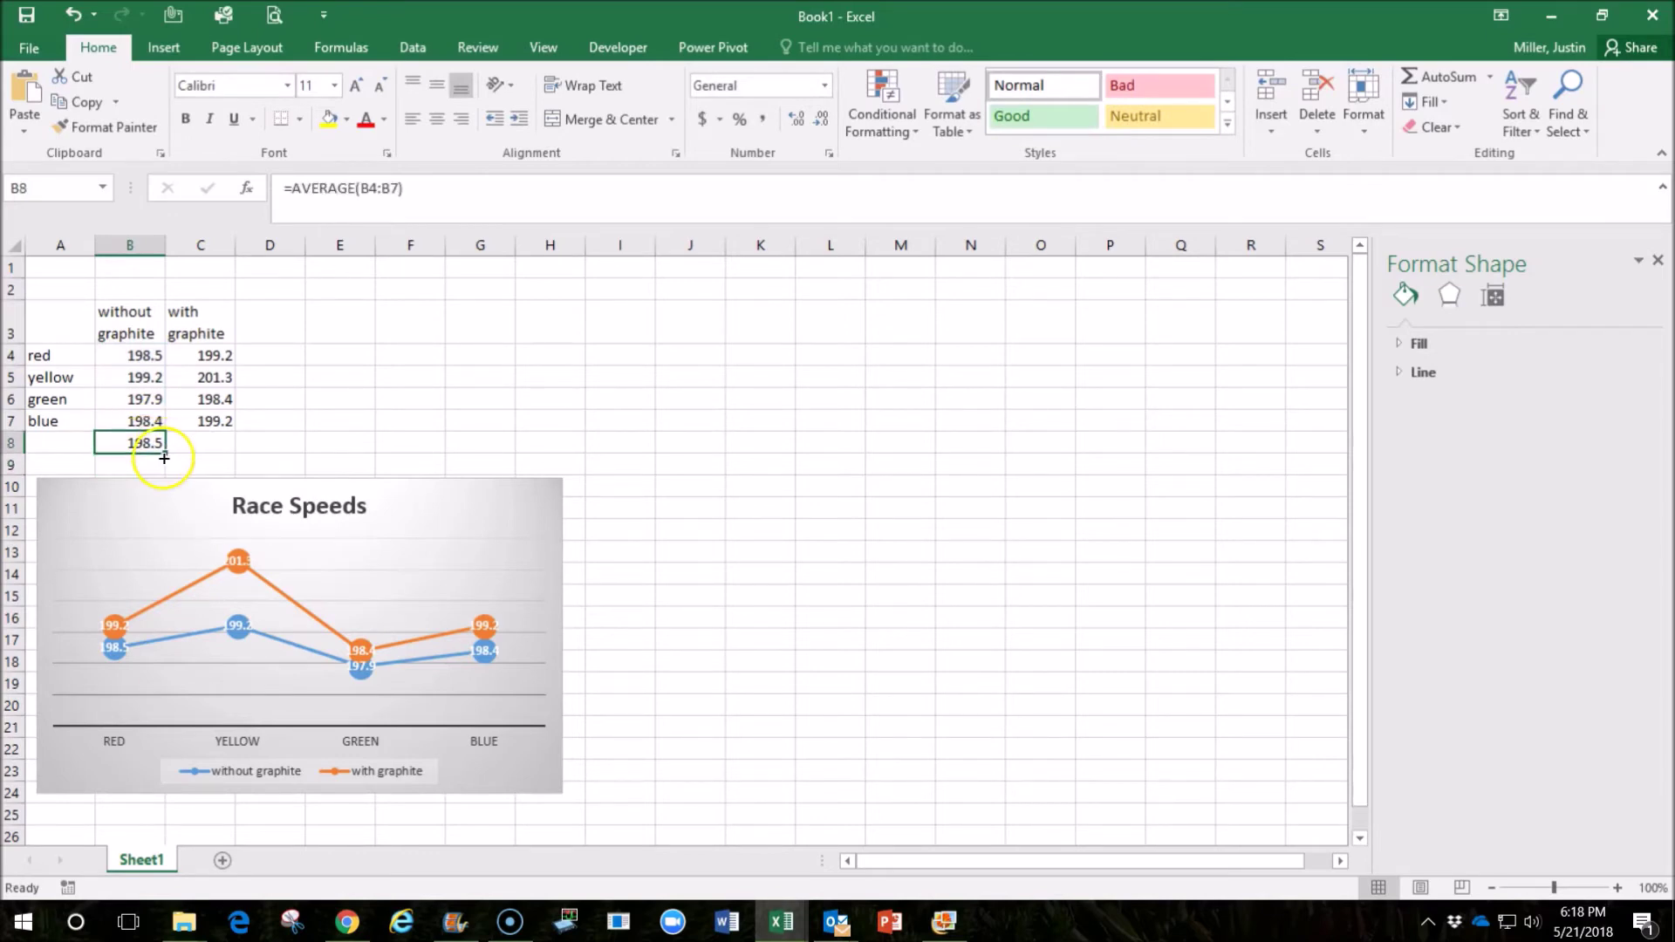
left_click_drag(164, 457, 280, 442)
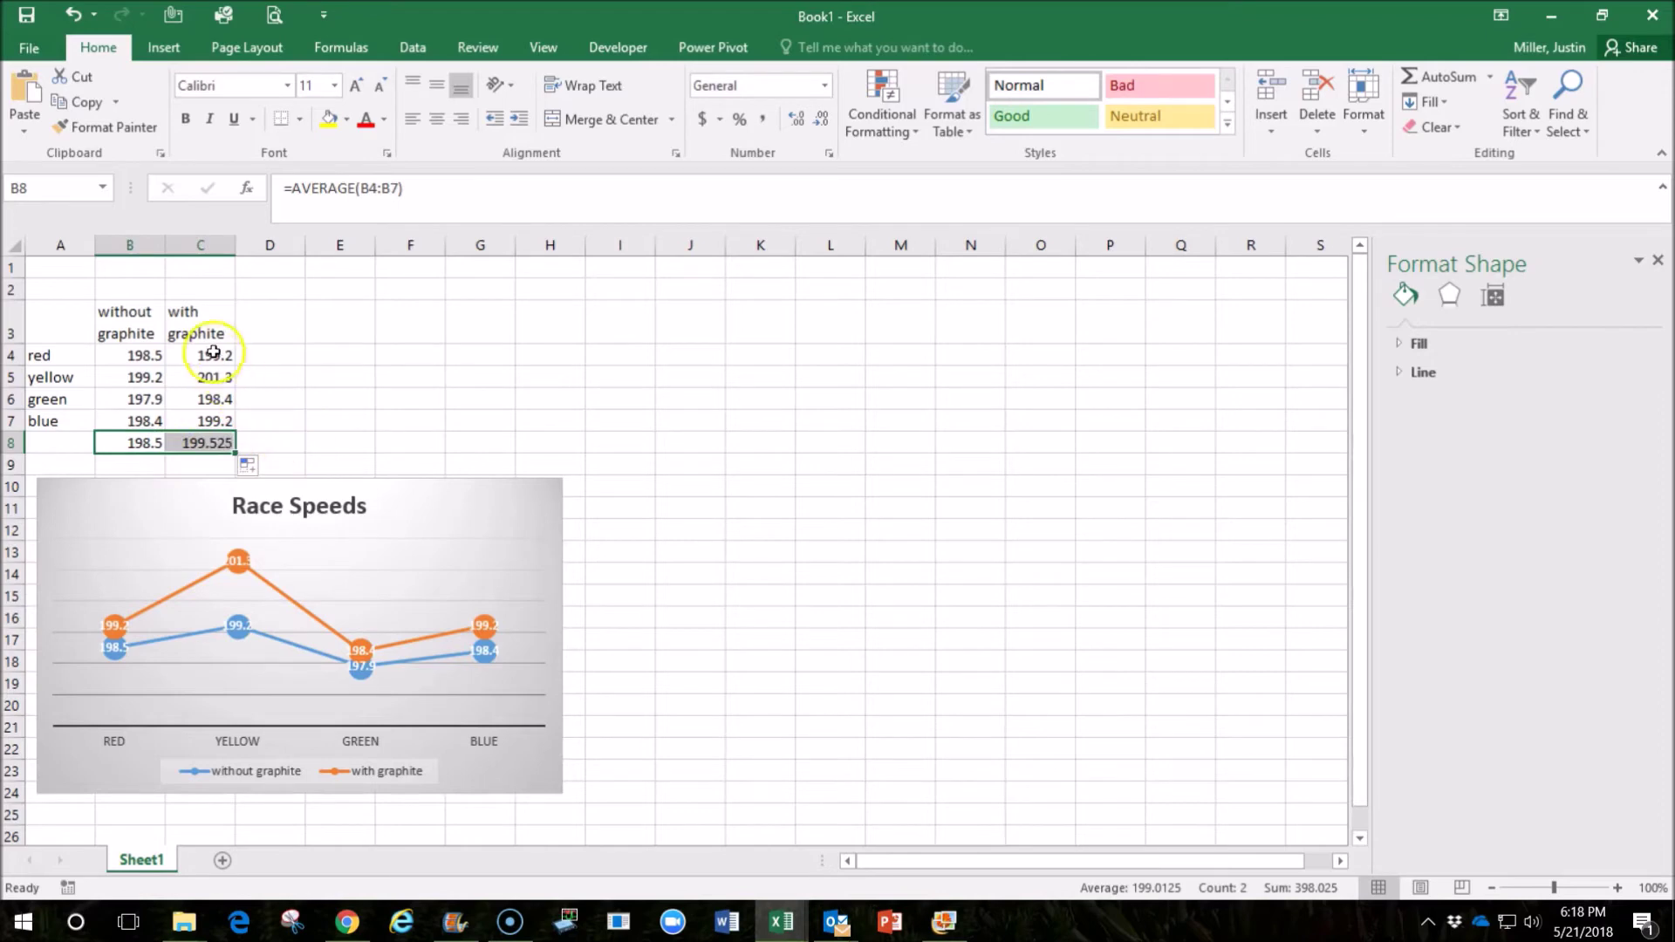
left_click(312, 405)
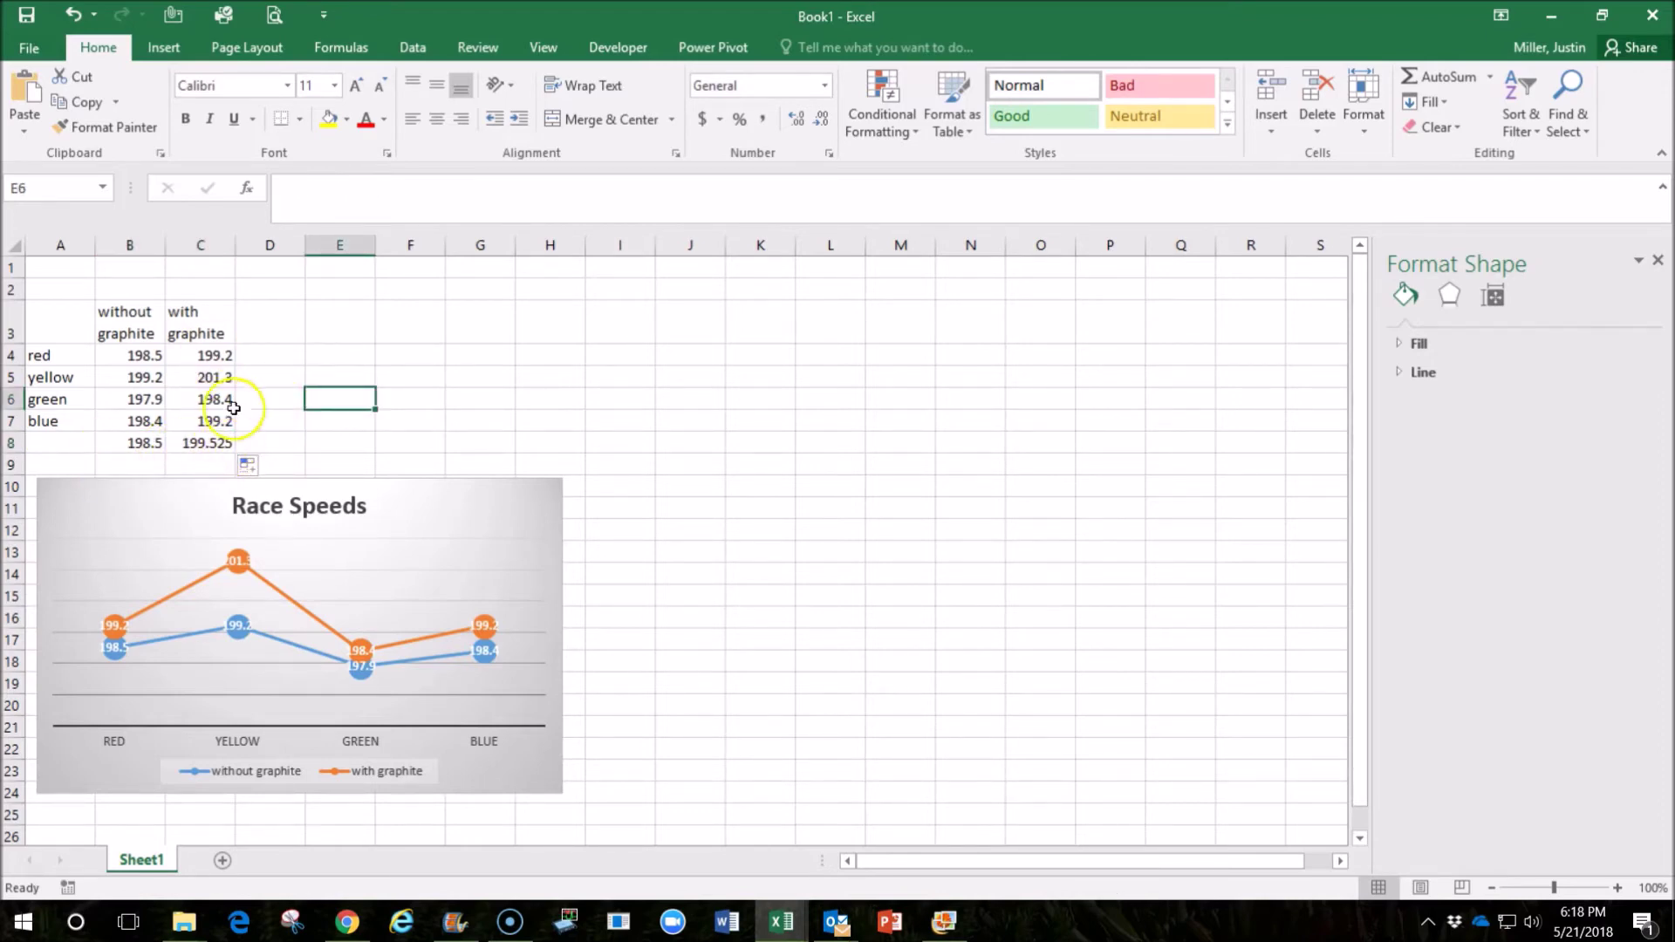
left_click_drag(117, 324, 191, 319)
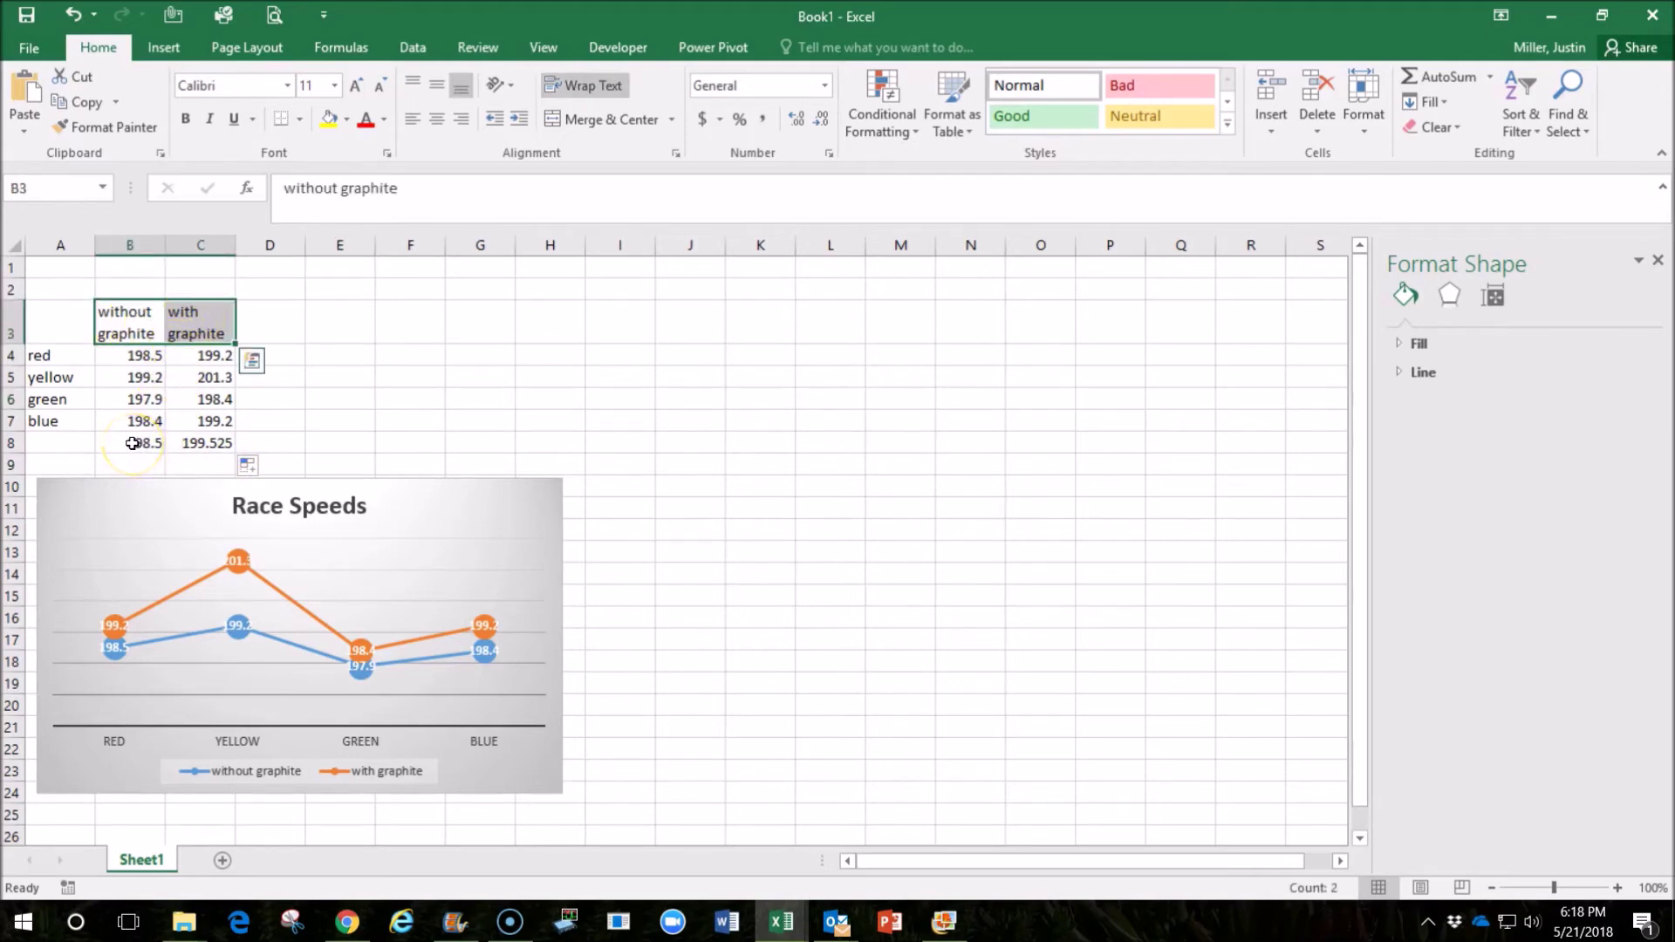
Insert a clustered column chart of the headers and row 8 averages beside the line chart.
left_click_drag(131, 443, 199, 443)
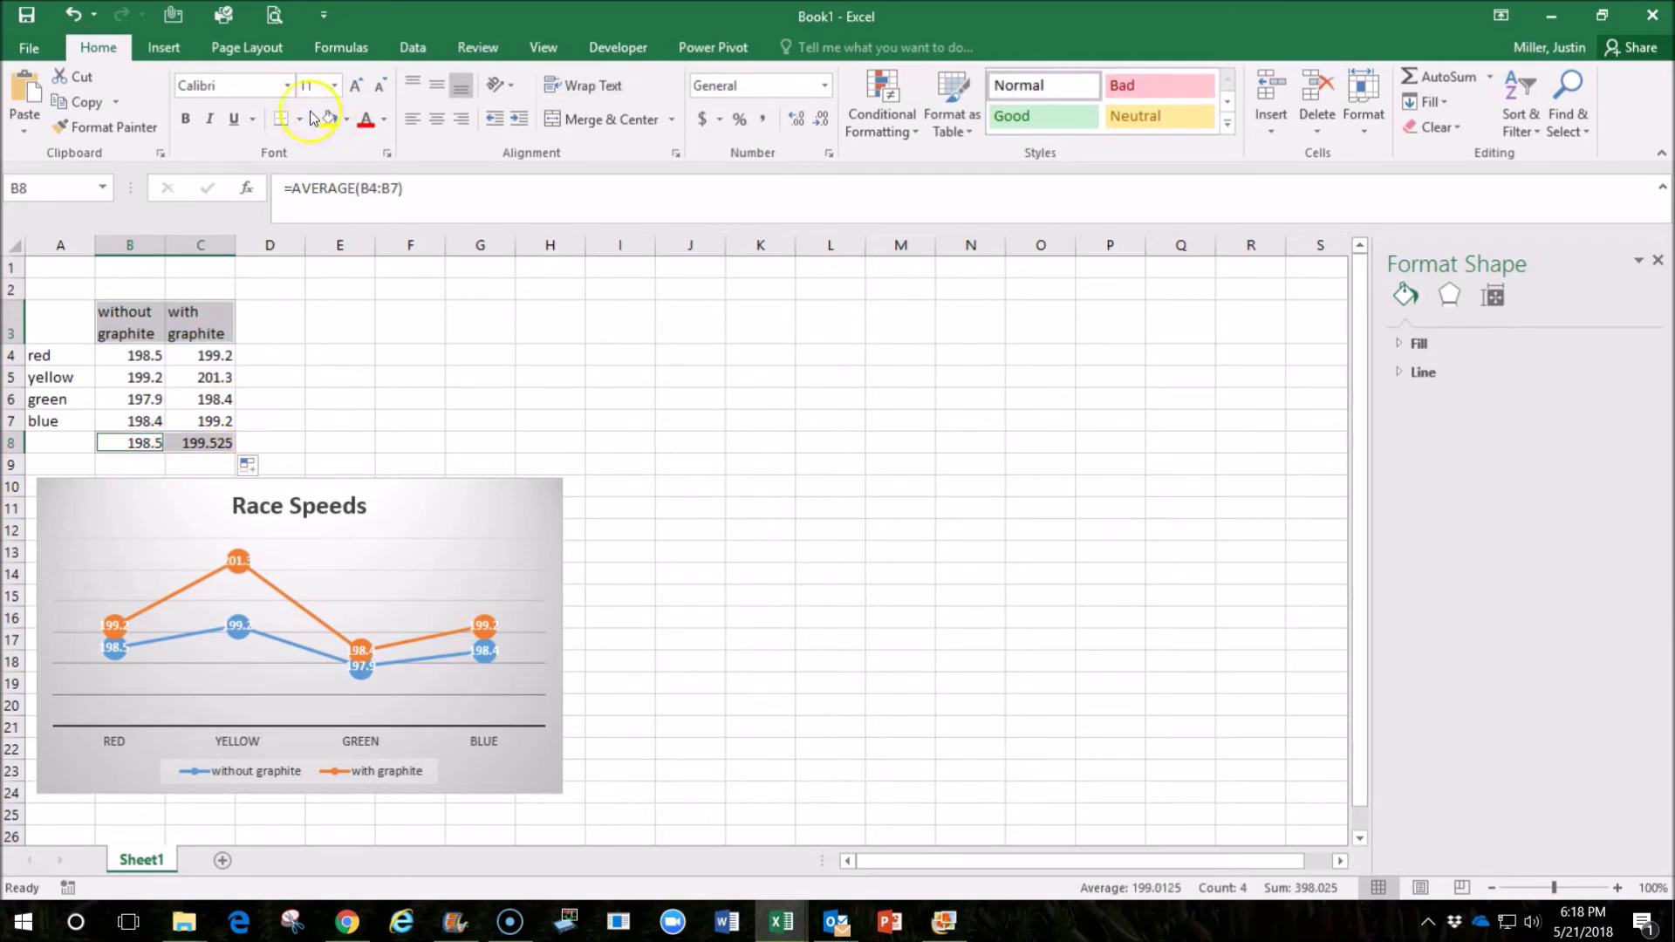
left_click(162, 48)
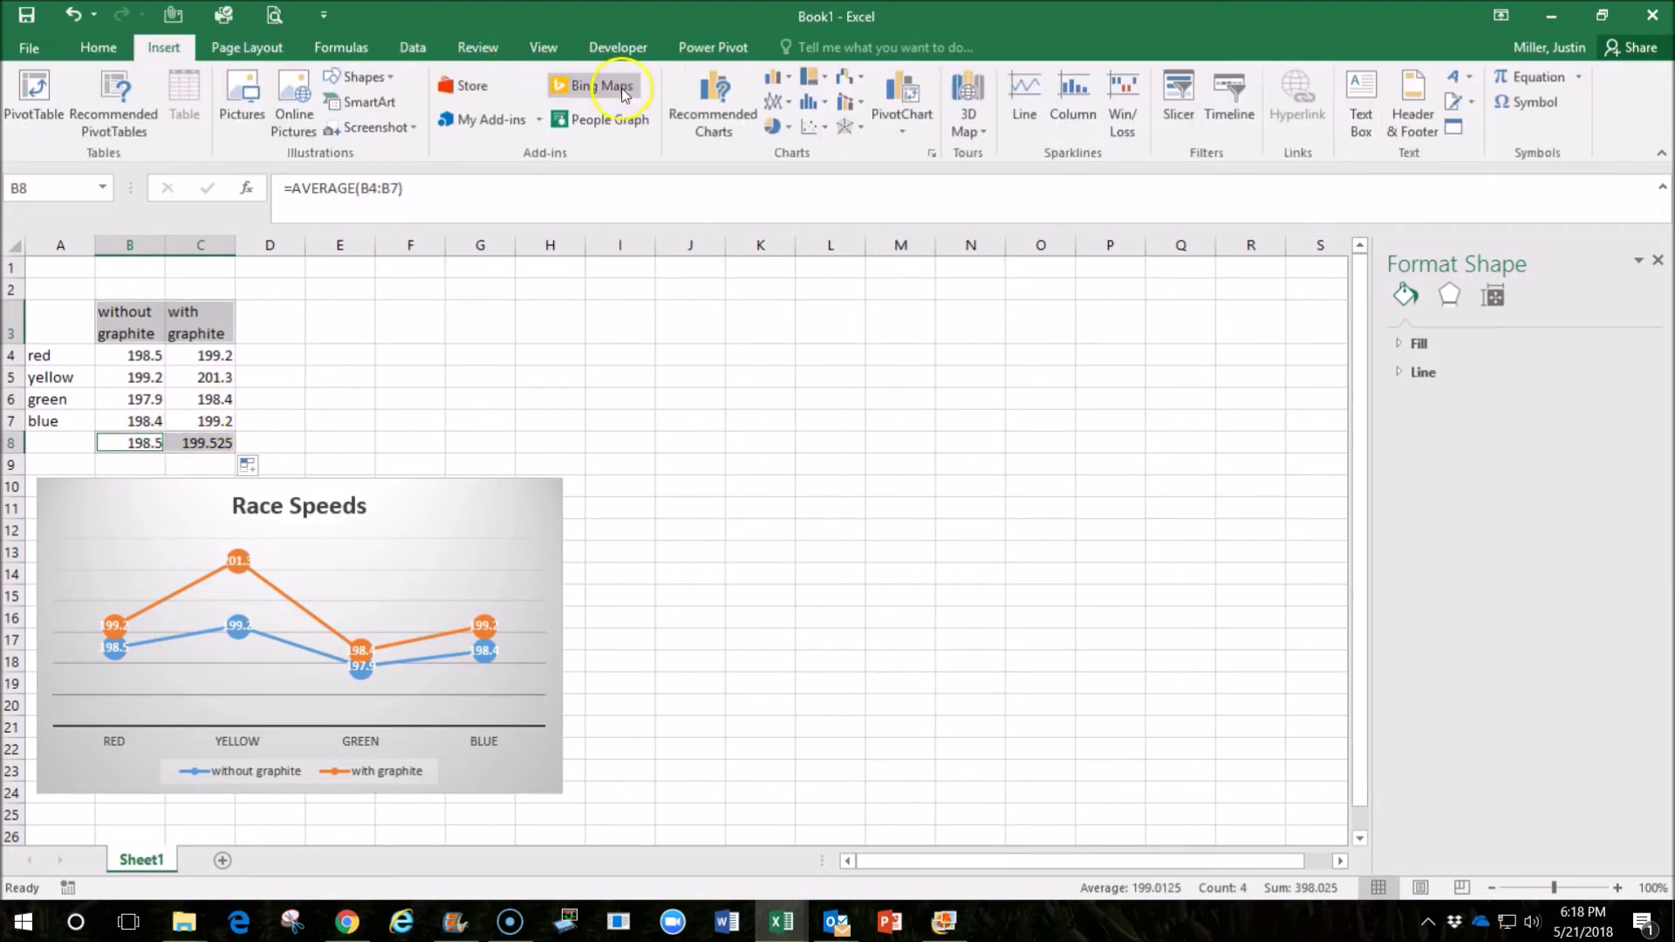
left_click(817, 108)
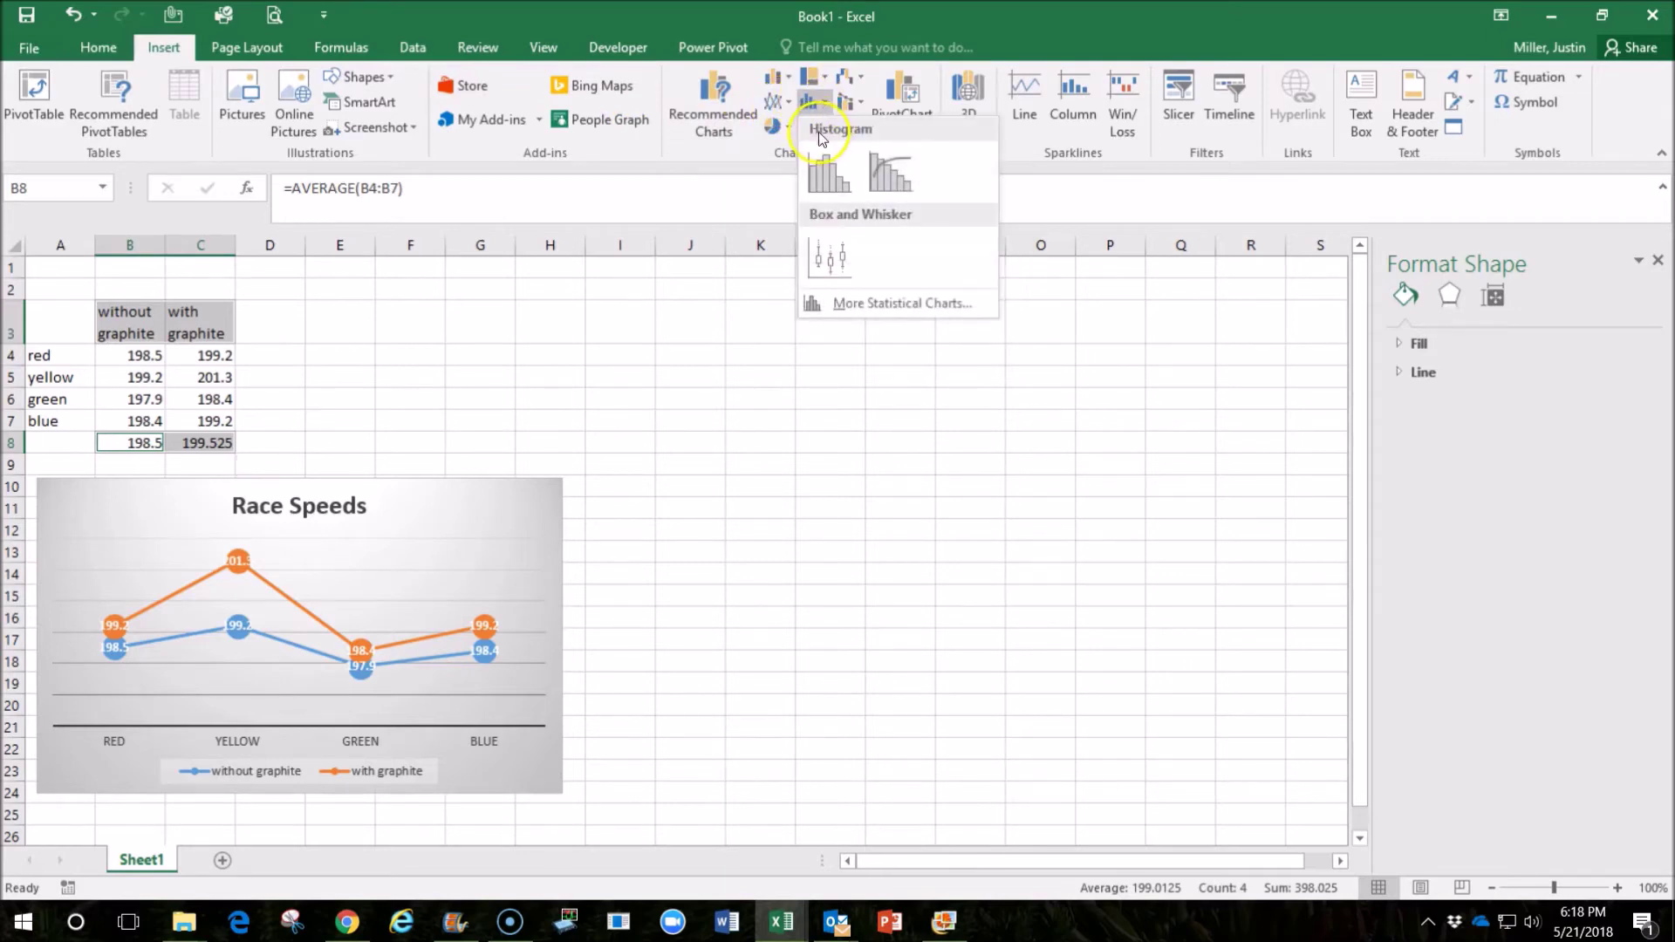
left_click(773, 76)
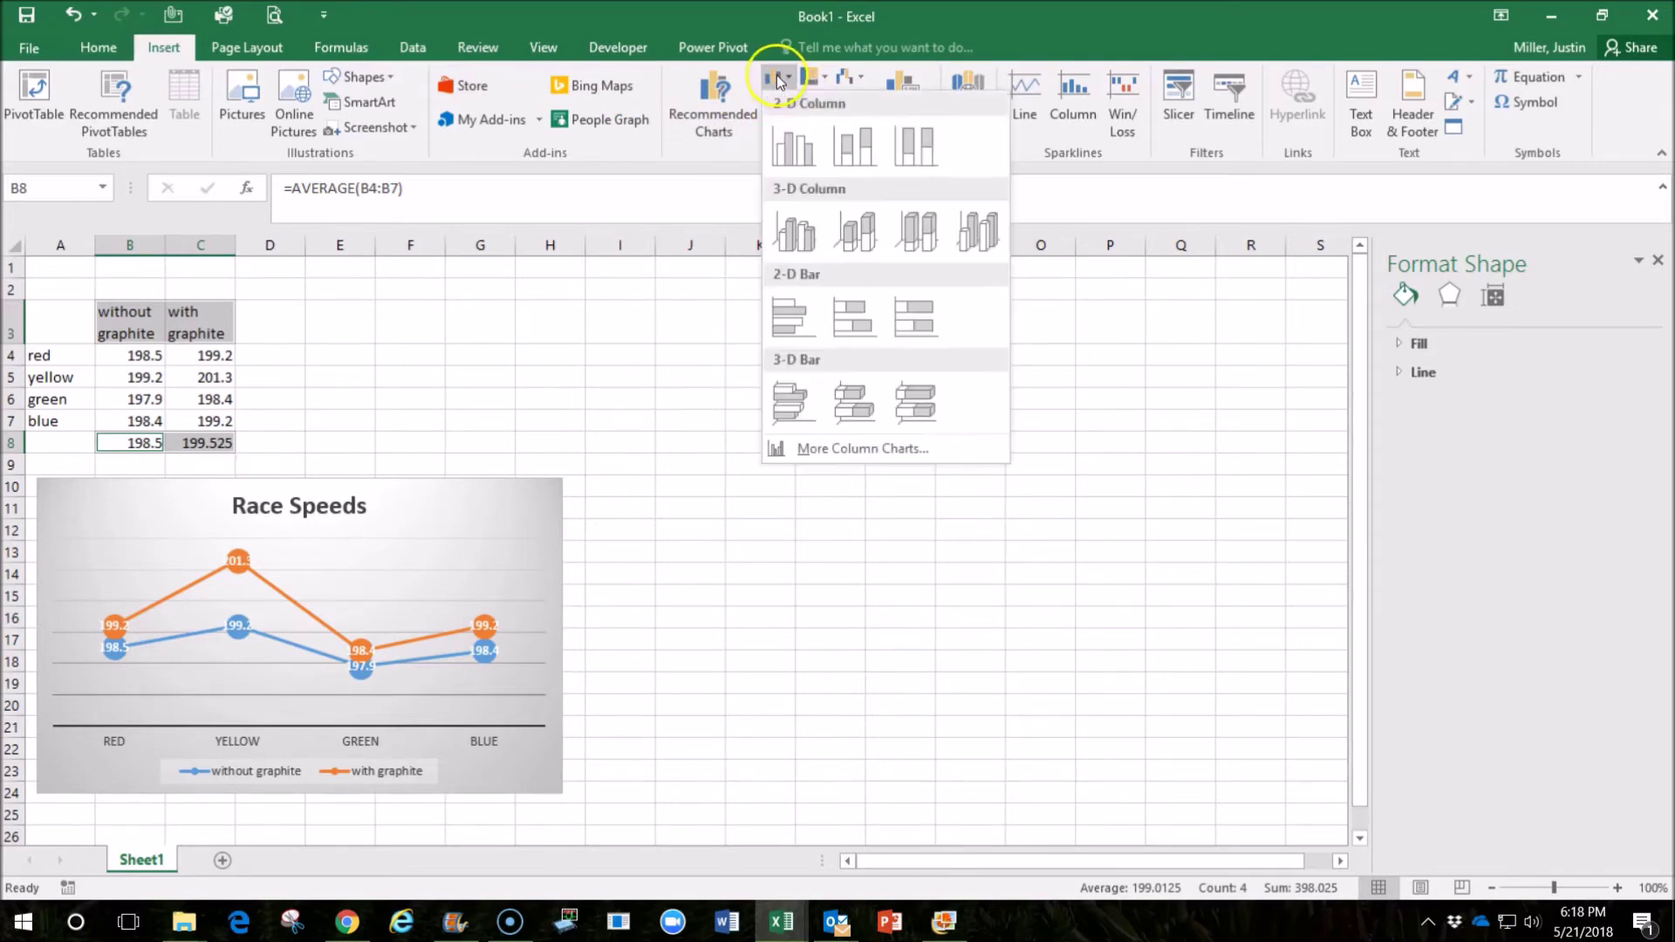
left_click(796, 145)
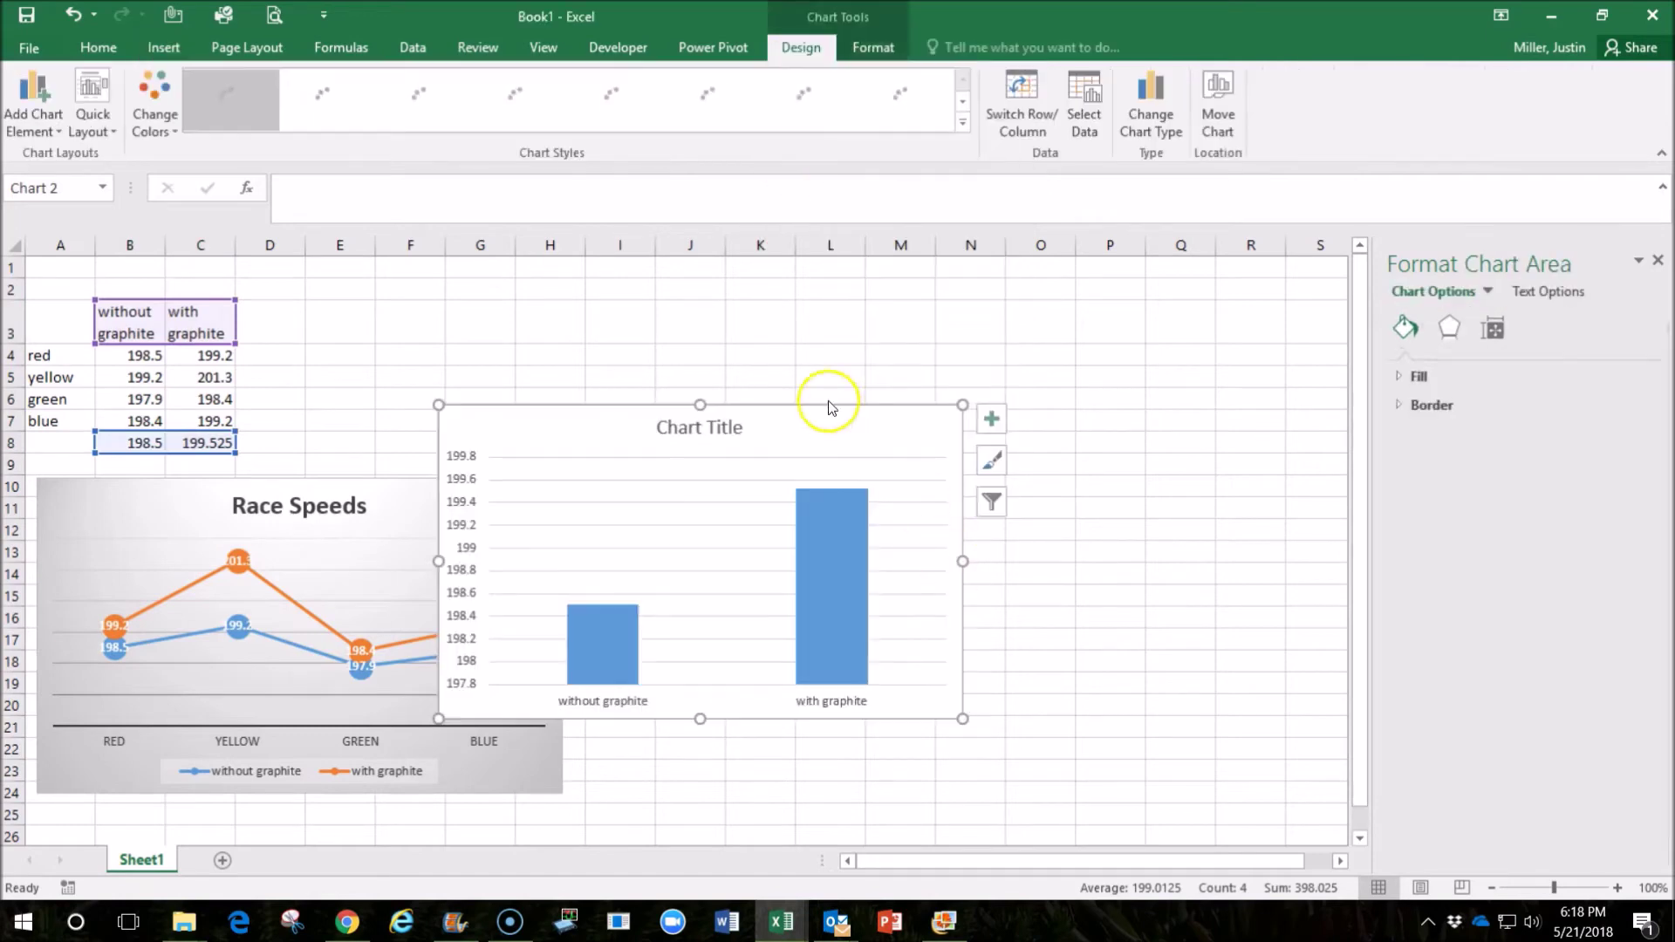
left_click_drag(822, 422, 974, 497)
Title the column chart 'Average Race Car Speeds' and apply the grey style with data labels.
left_click(905, 499)
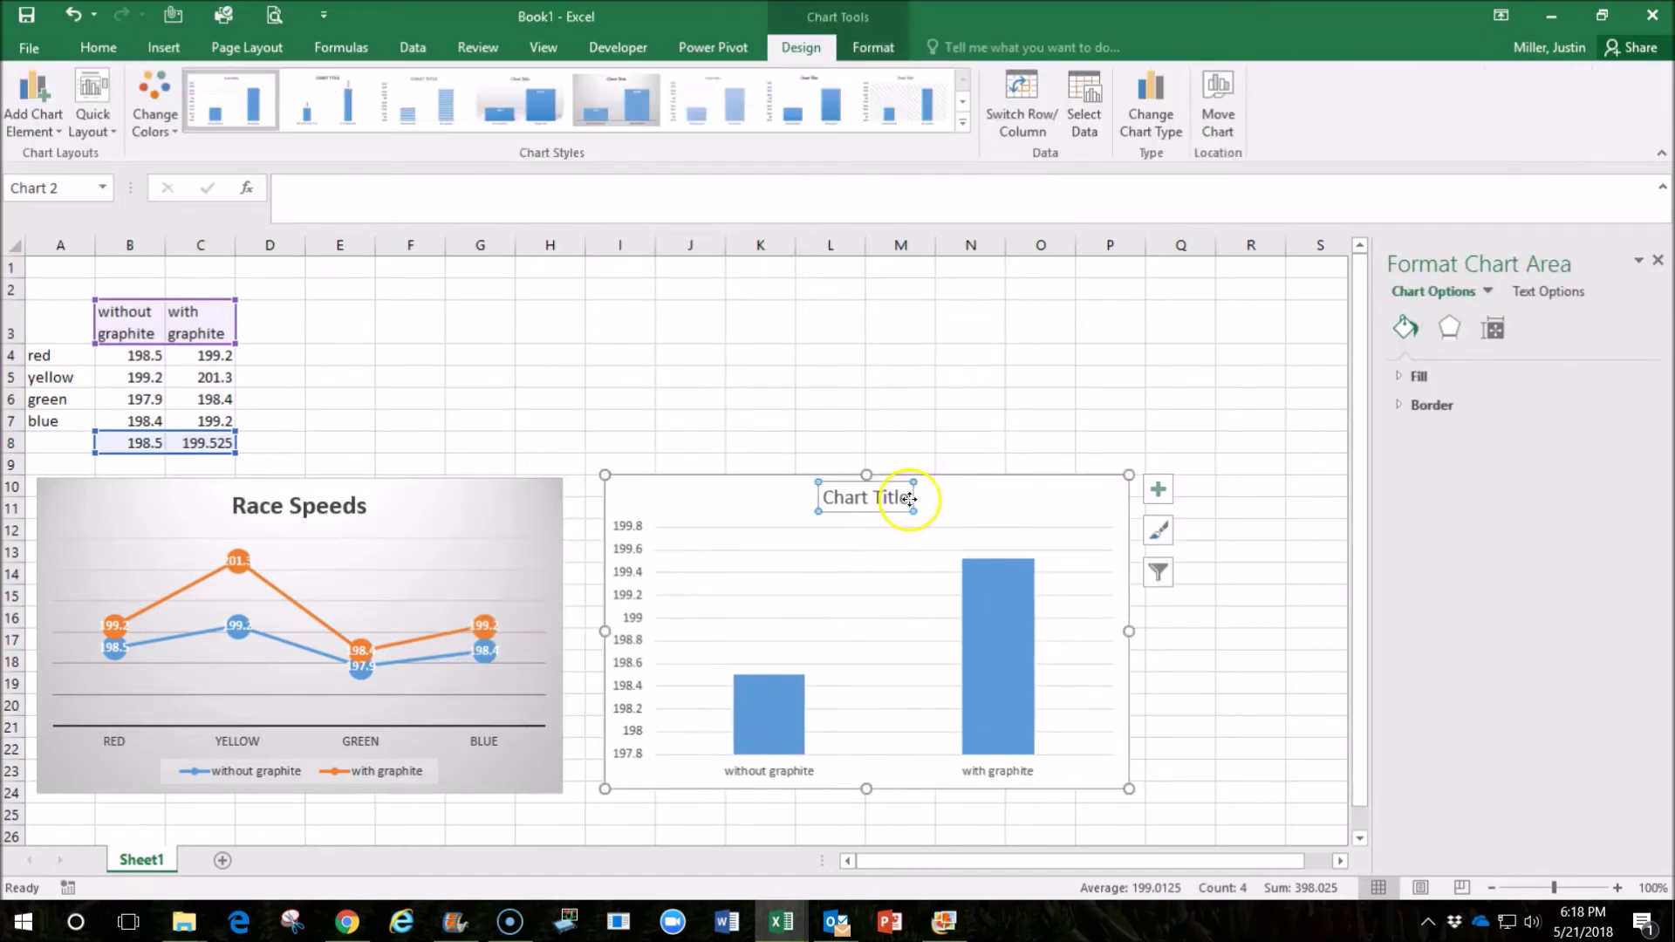
left_click_drag(904, 497, 821, 498)
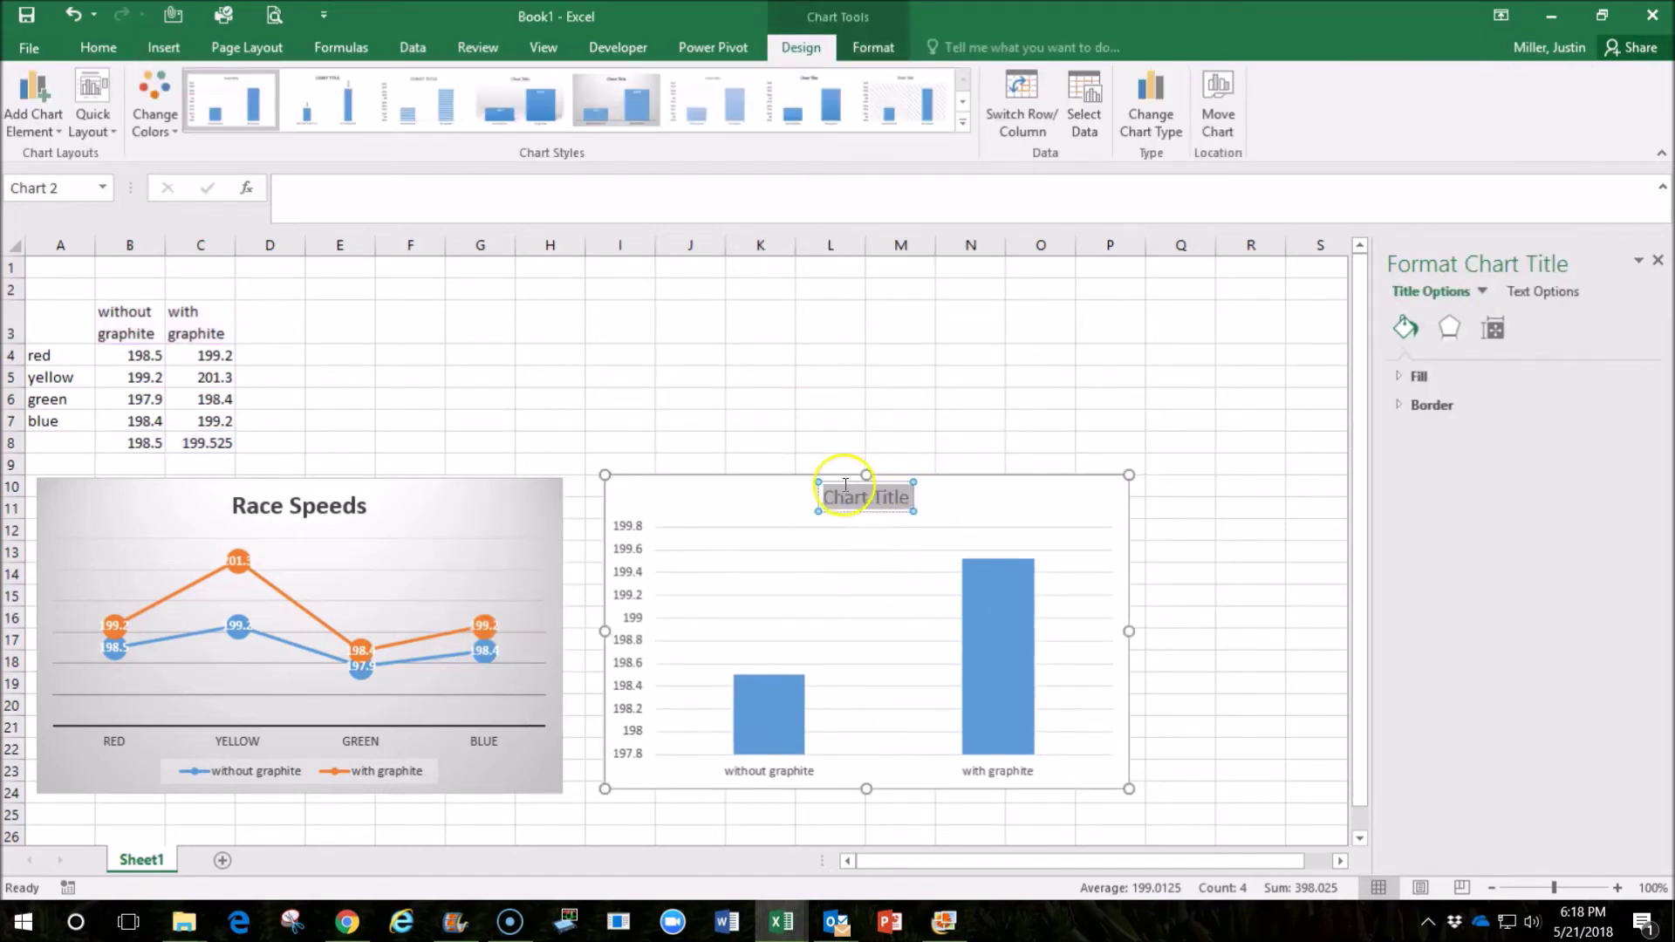
type("Average Ra")
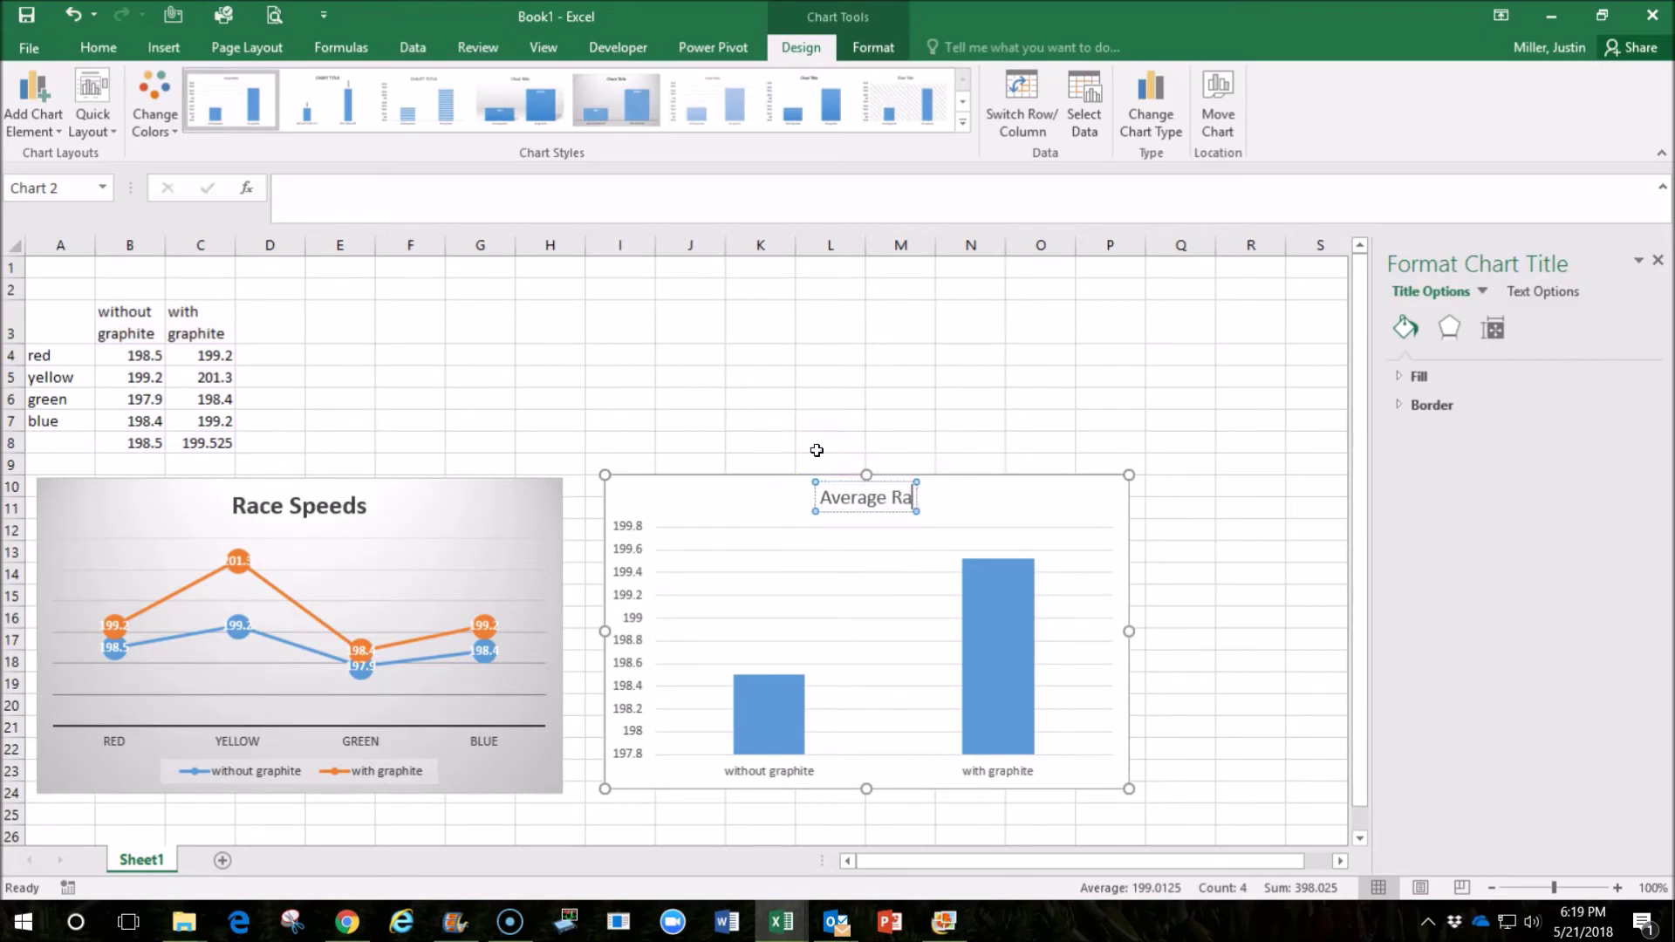
type("ce Car Speeds")
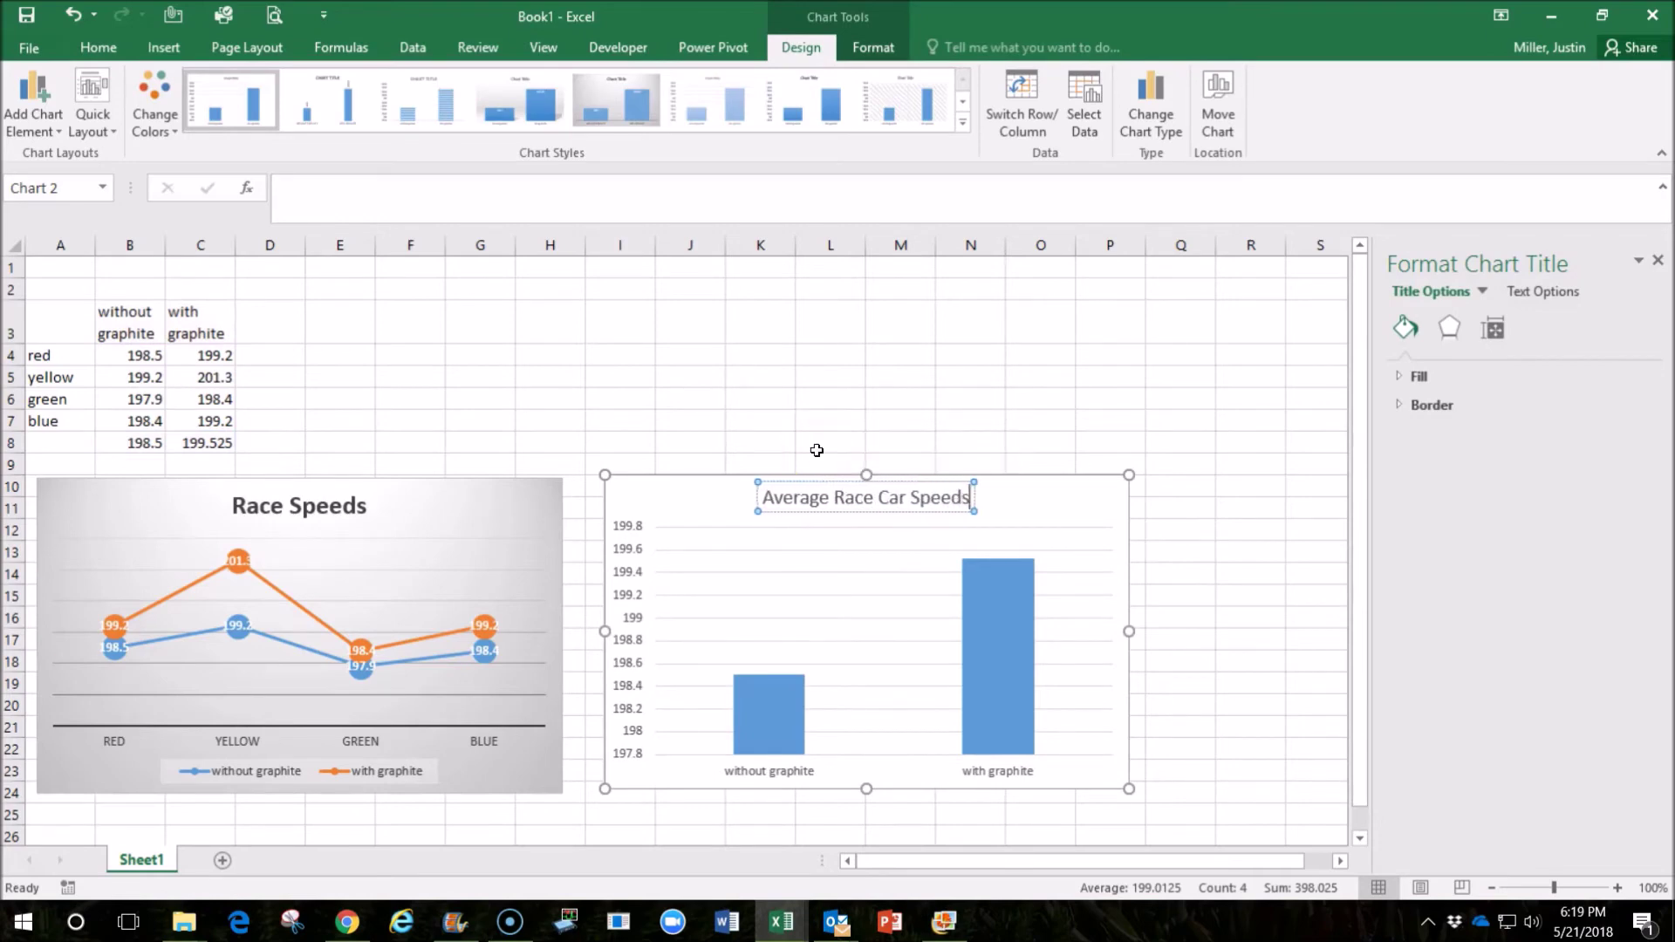
left_click(1070, 499)
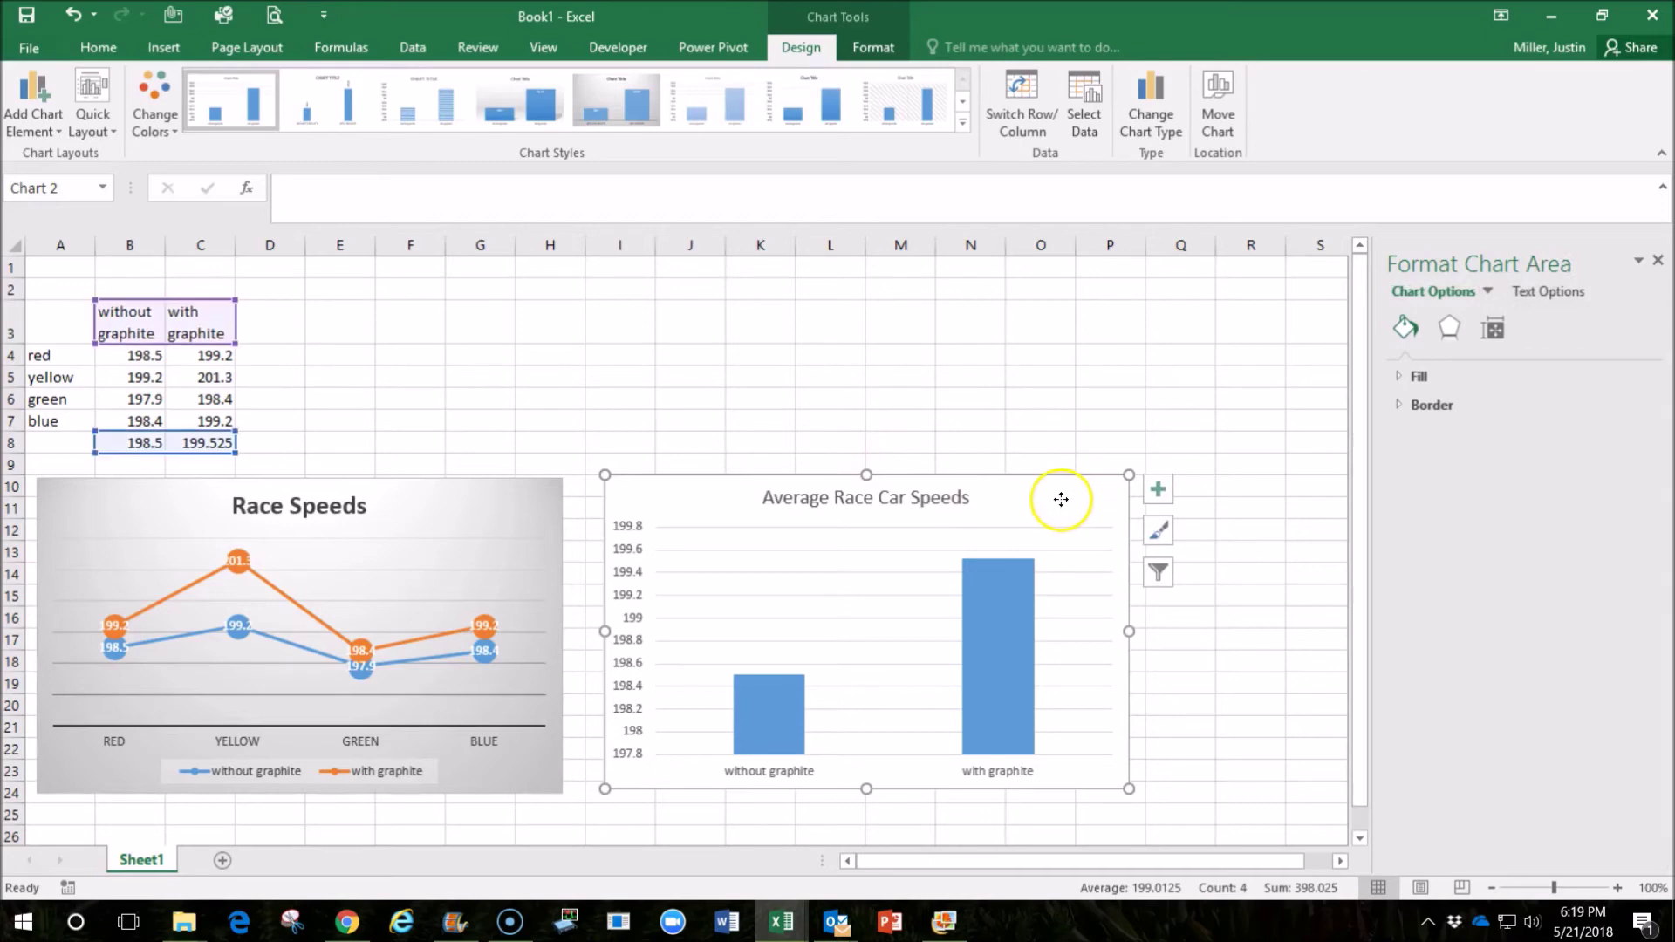
left_click(616, 100)
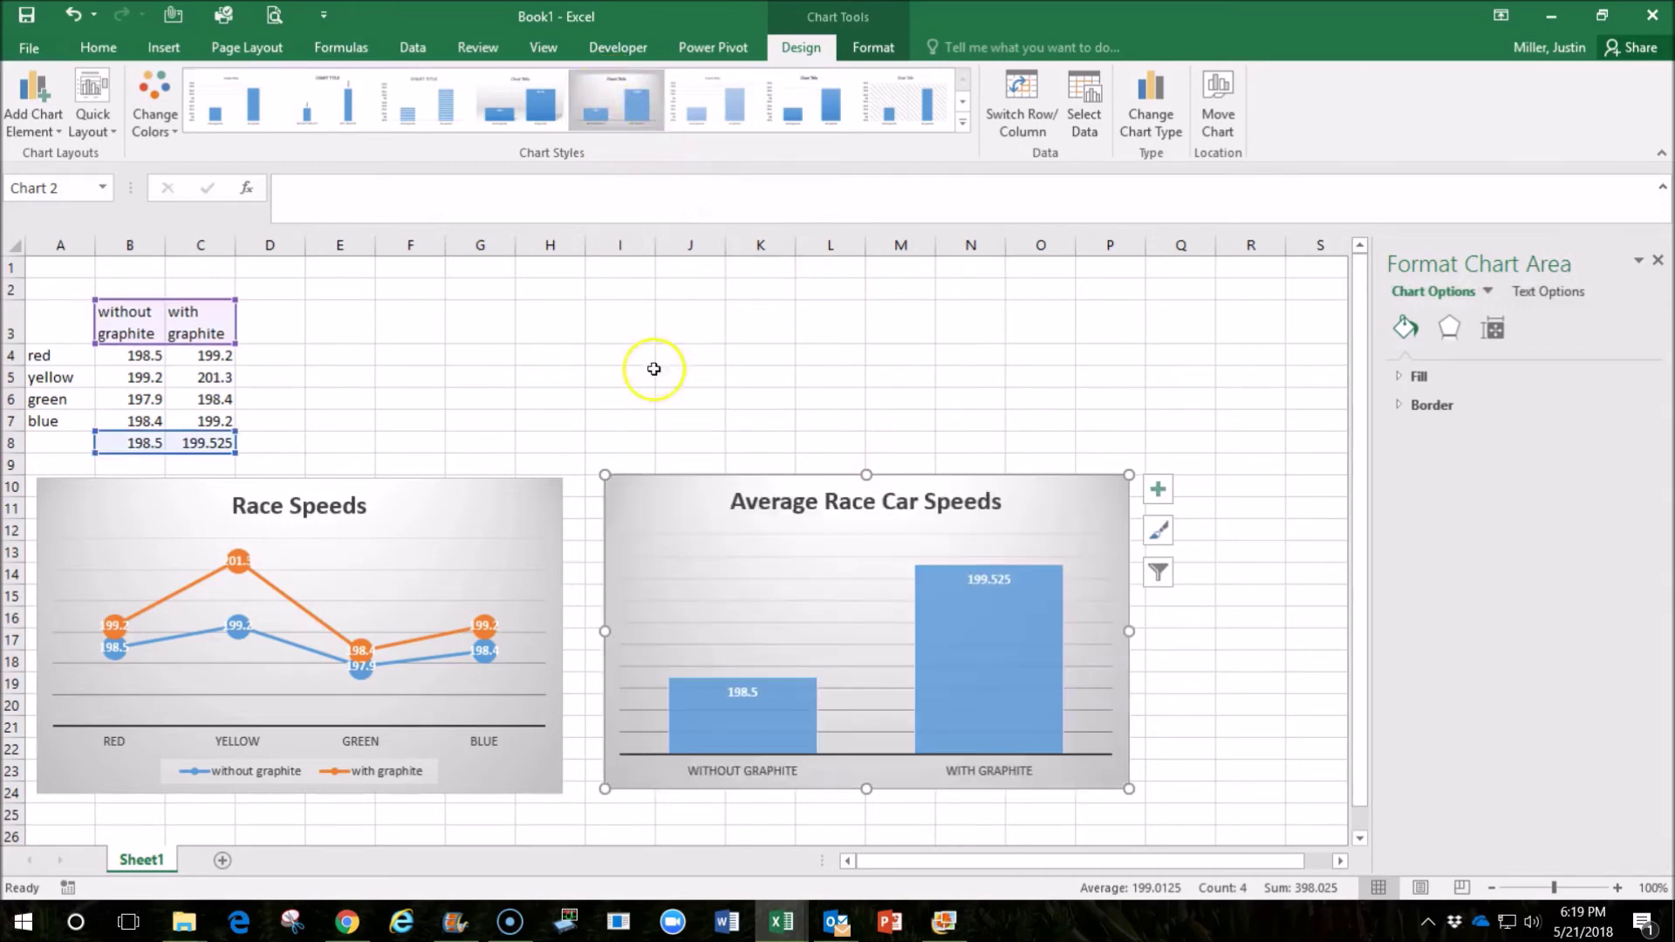
key("Escape")
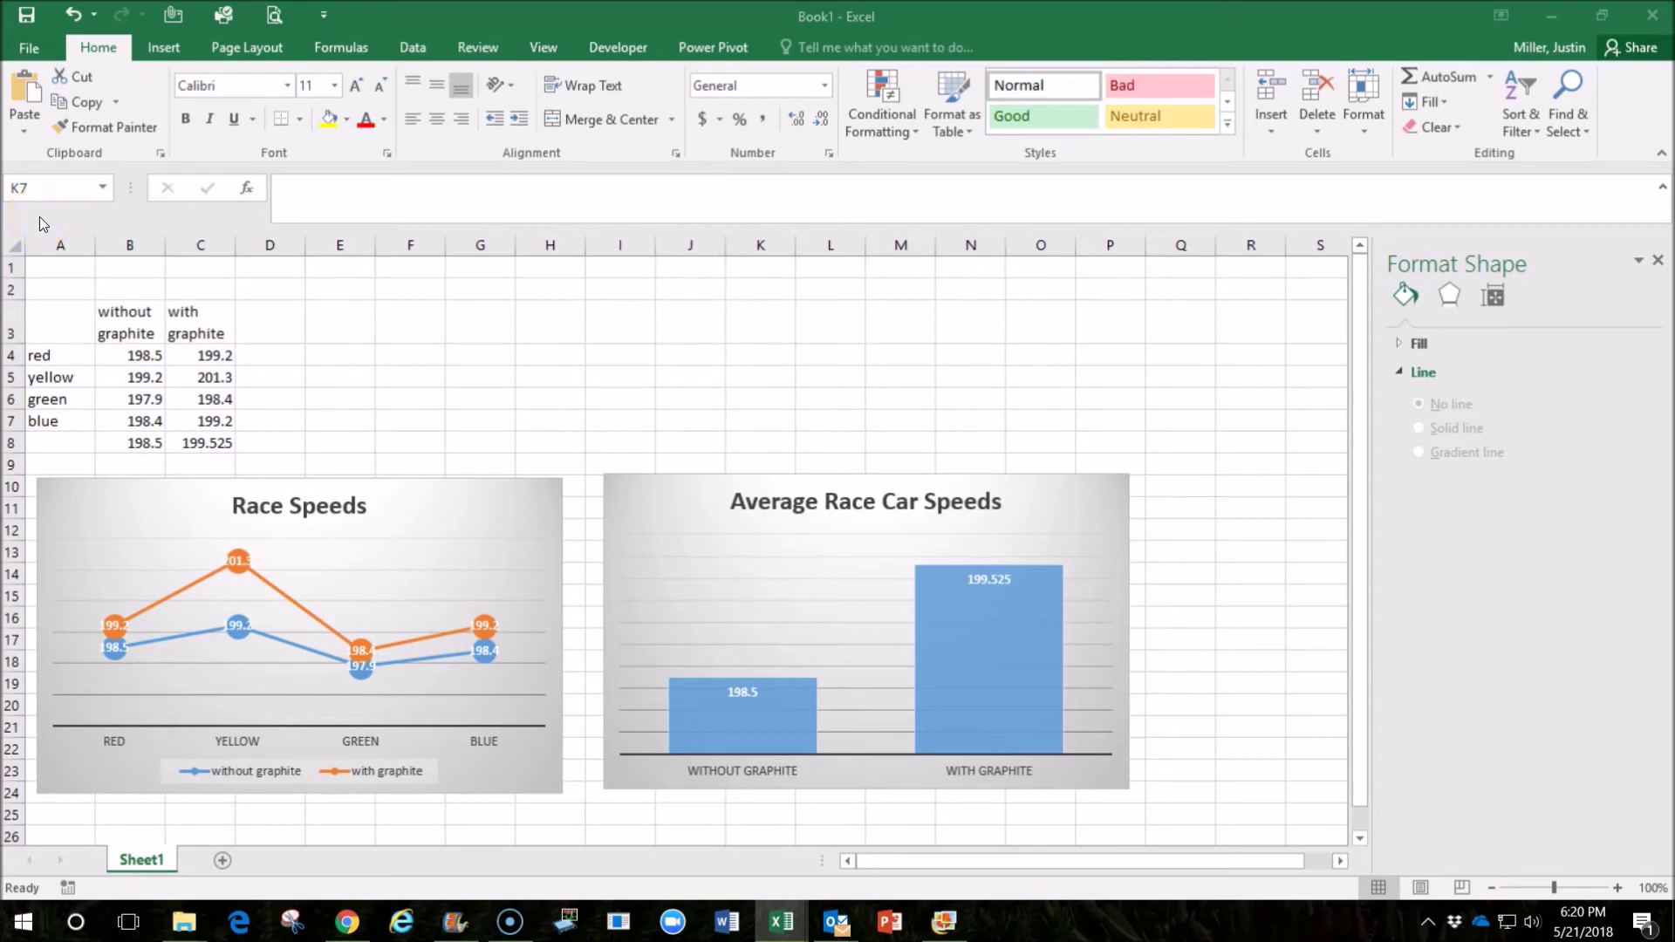
Right-click cell E3 to bring up the paste options for the car photo.
right_click(364, 330)
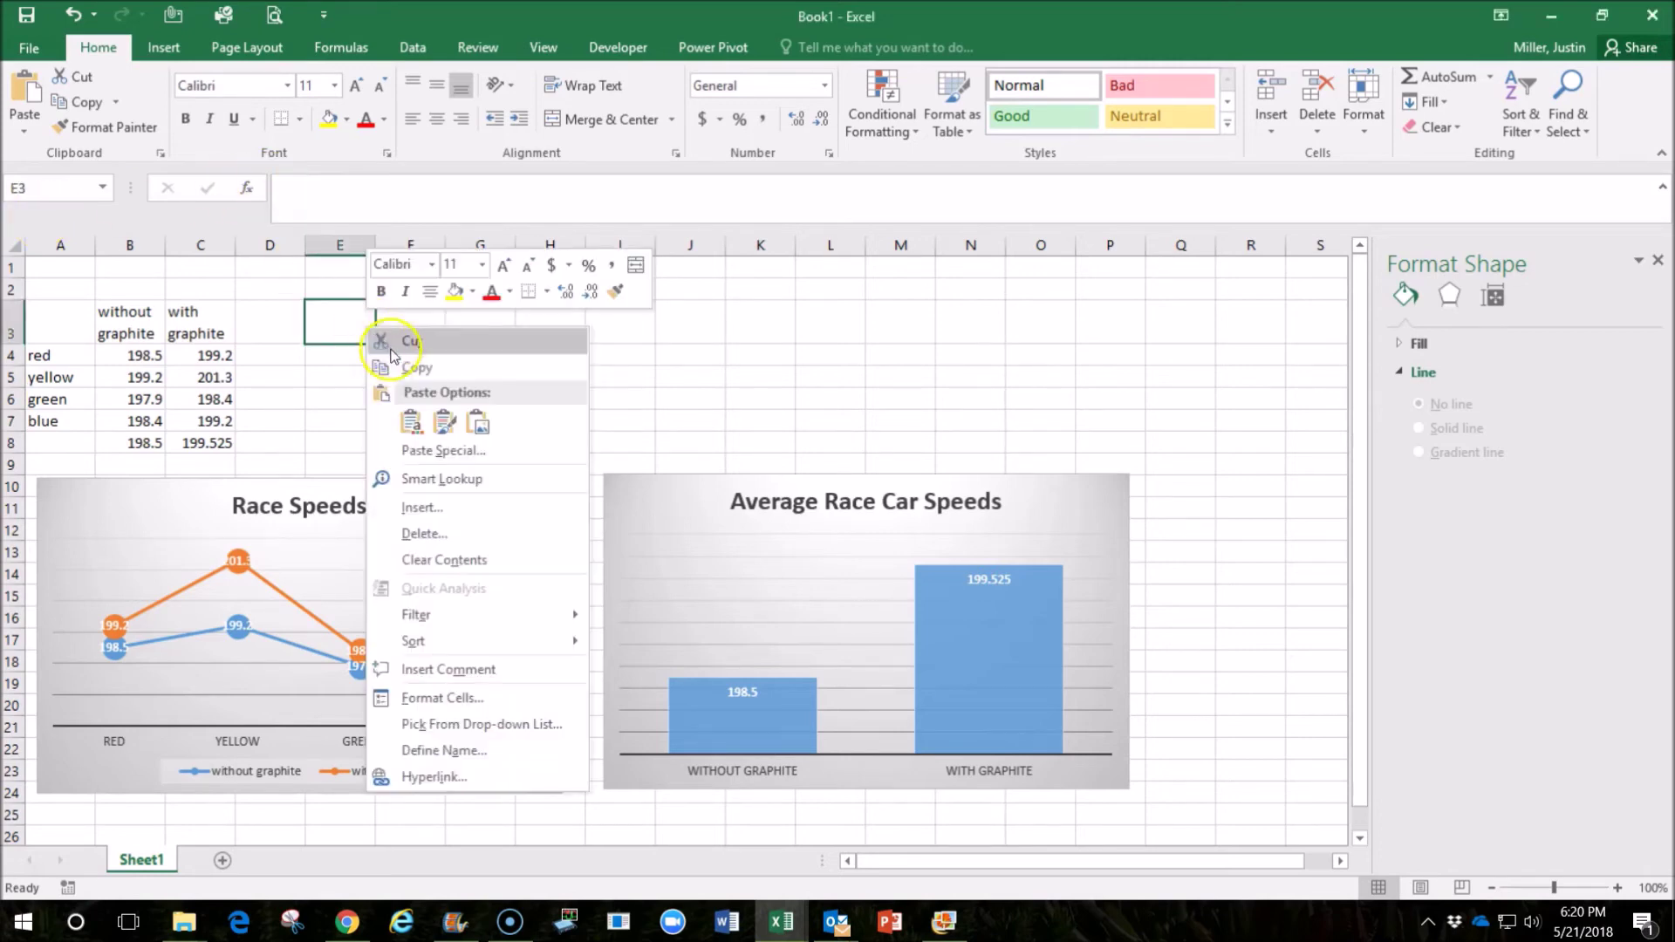
left_click(410, 422)
left_click_drag(419, 404, 534, 363)
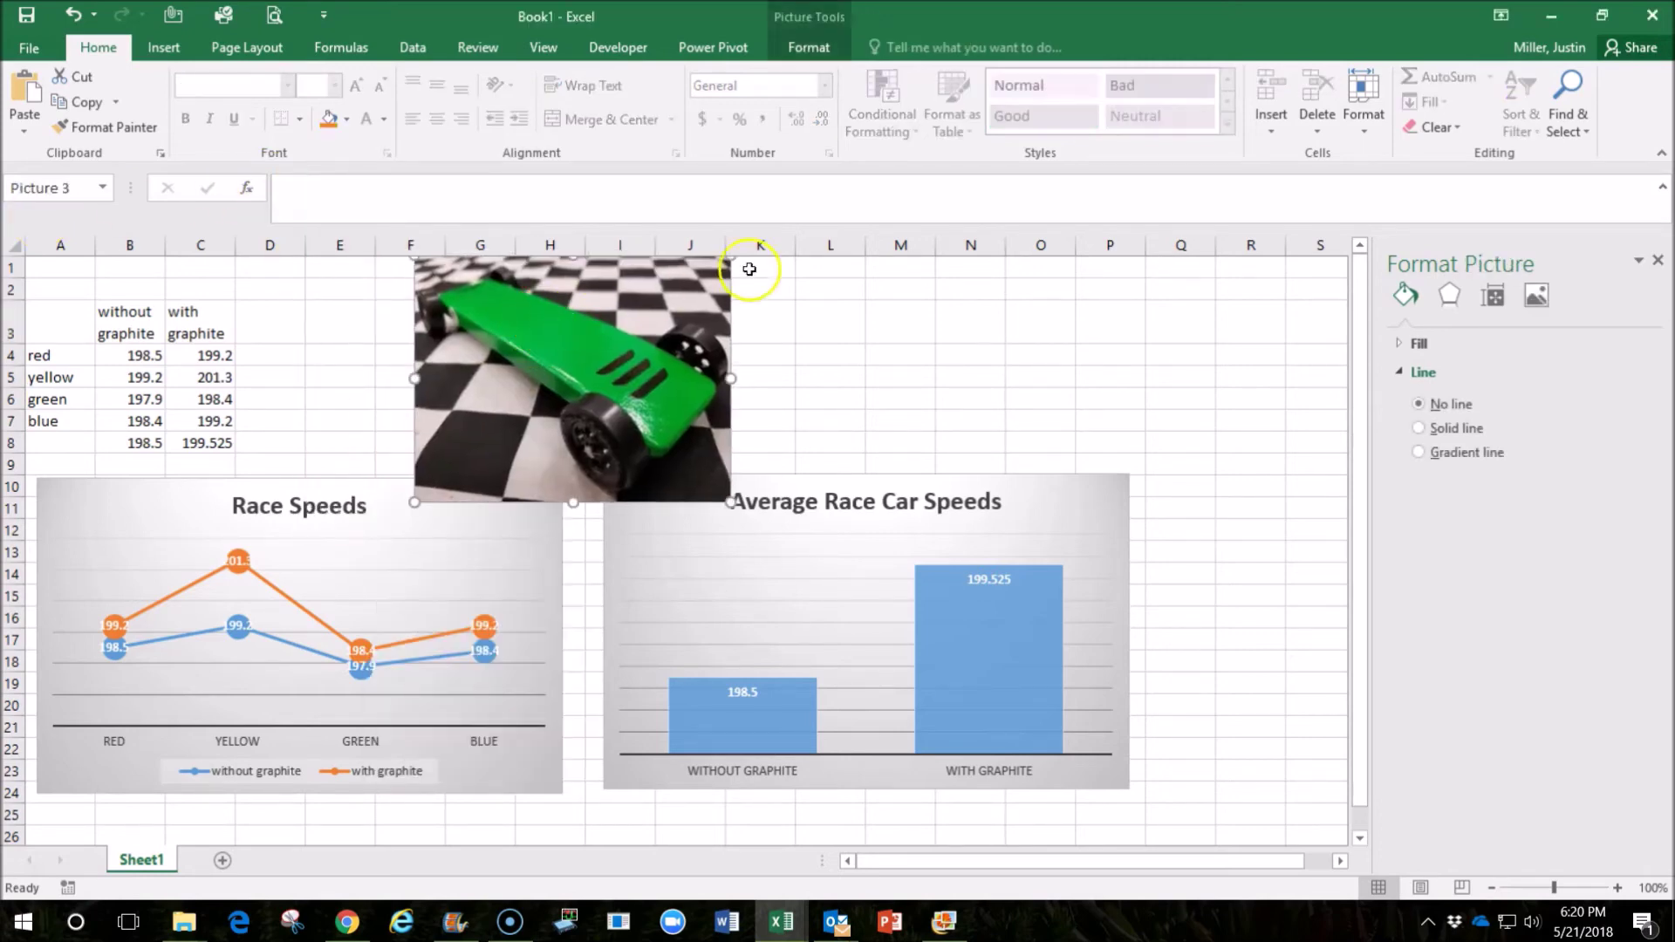
left_click_drag(730, 503, 617, 389)
left_click_drag(540, 309, 480, 332)
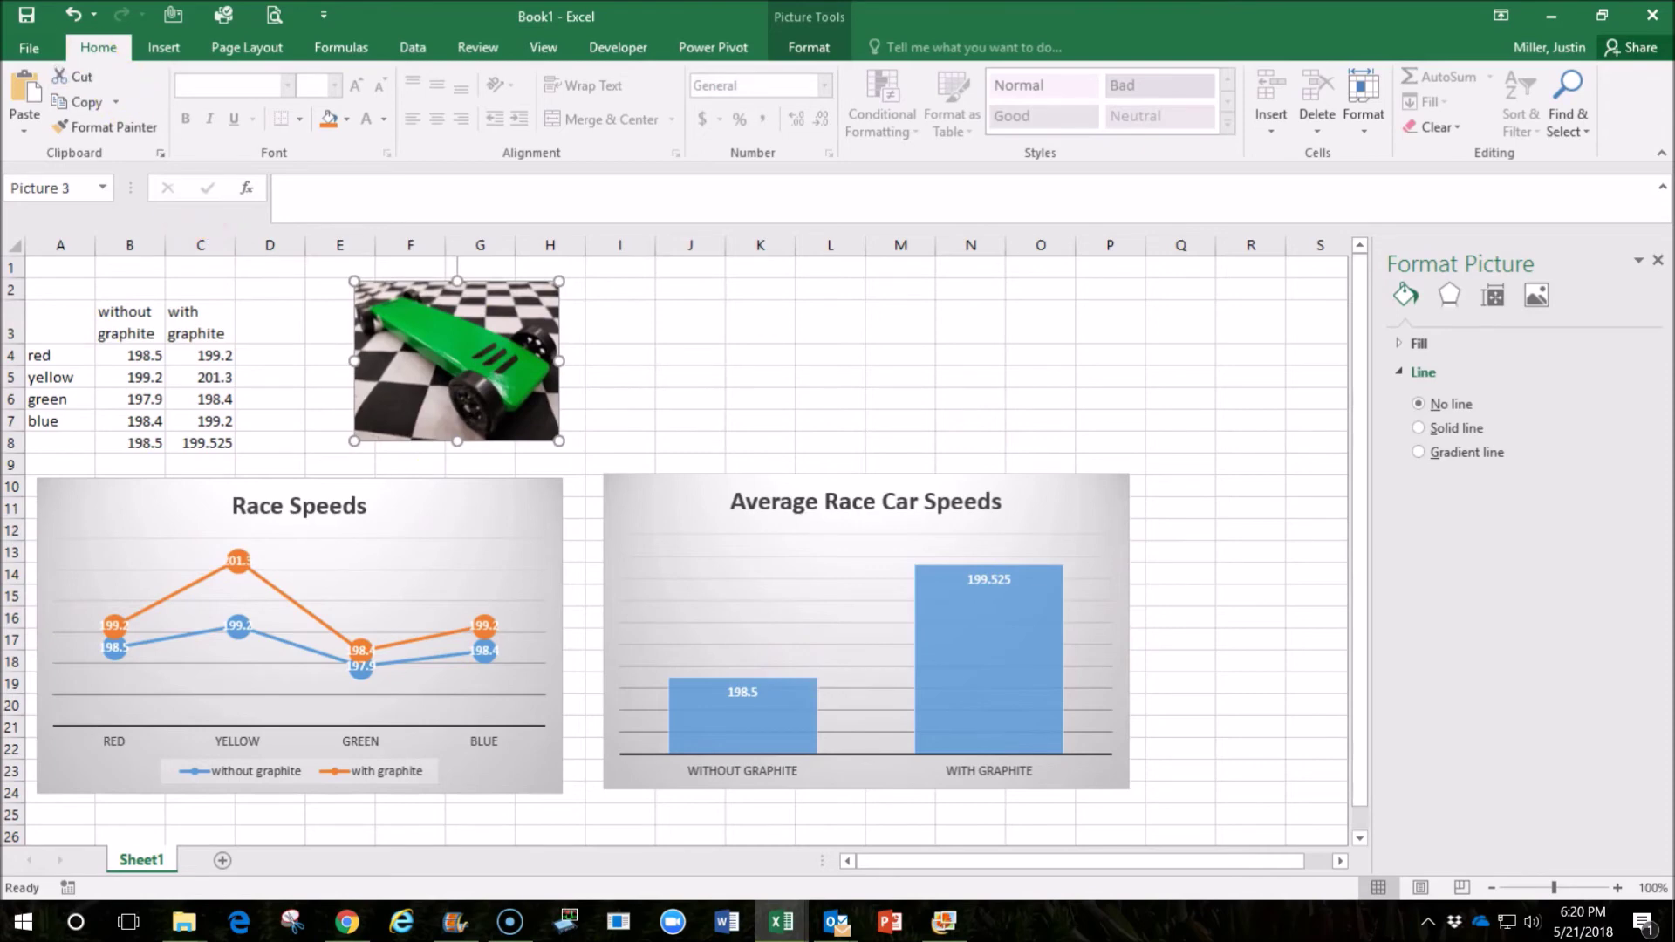
left_click(35, 47)
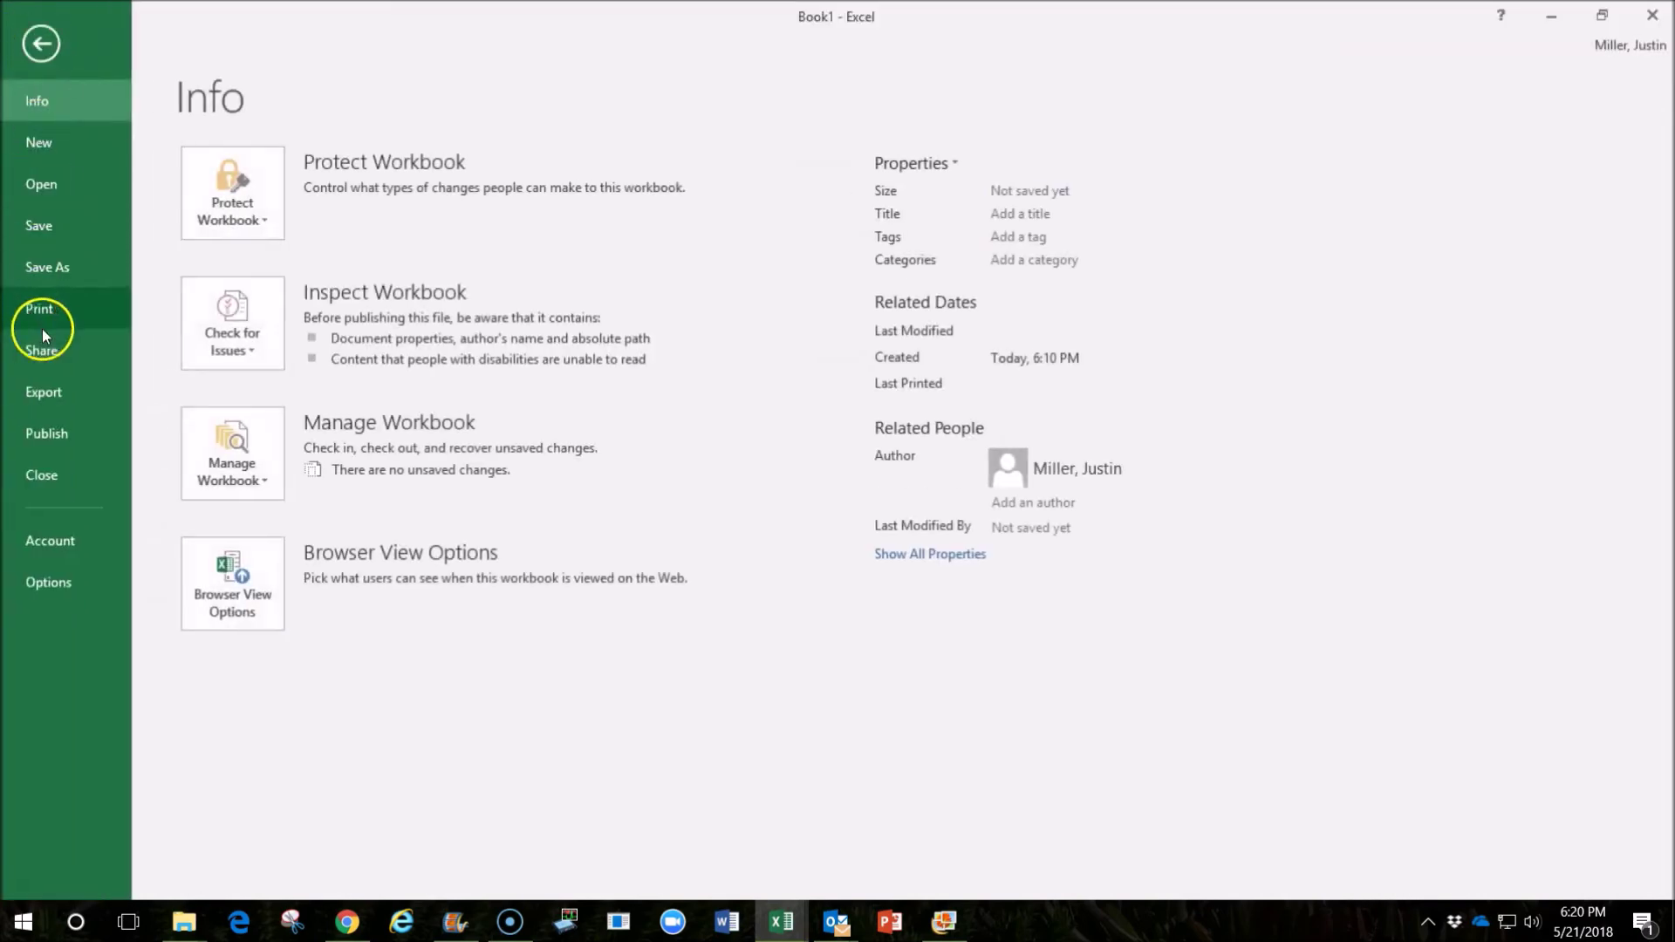
left_click(61, 310)
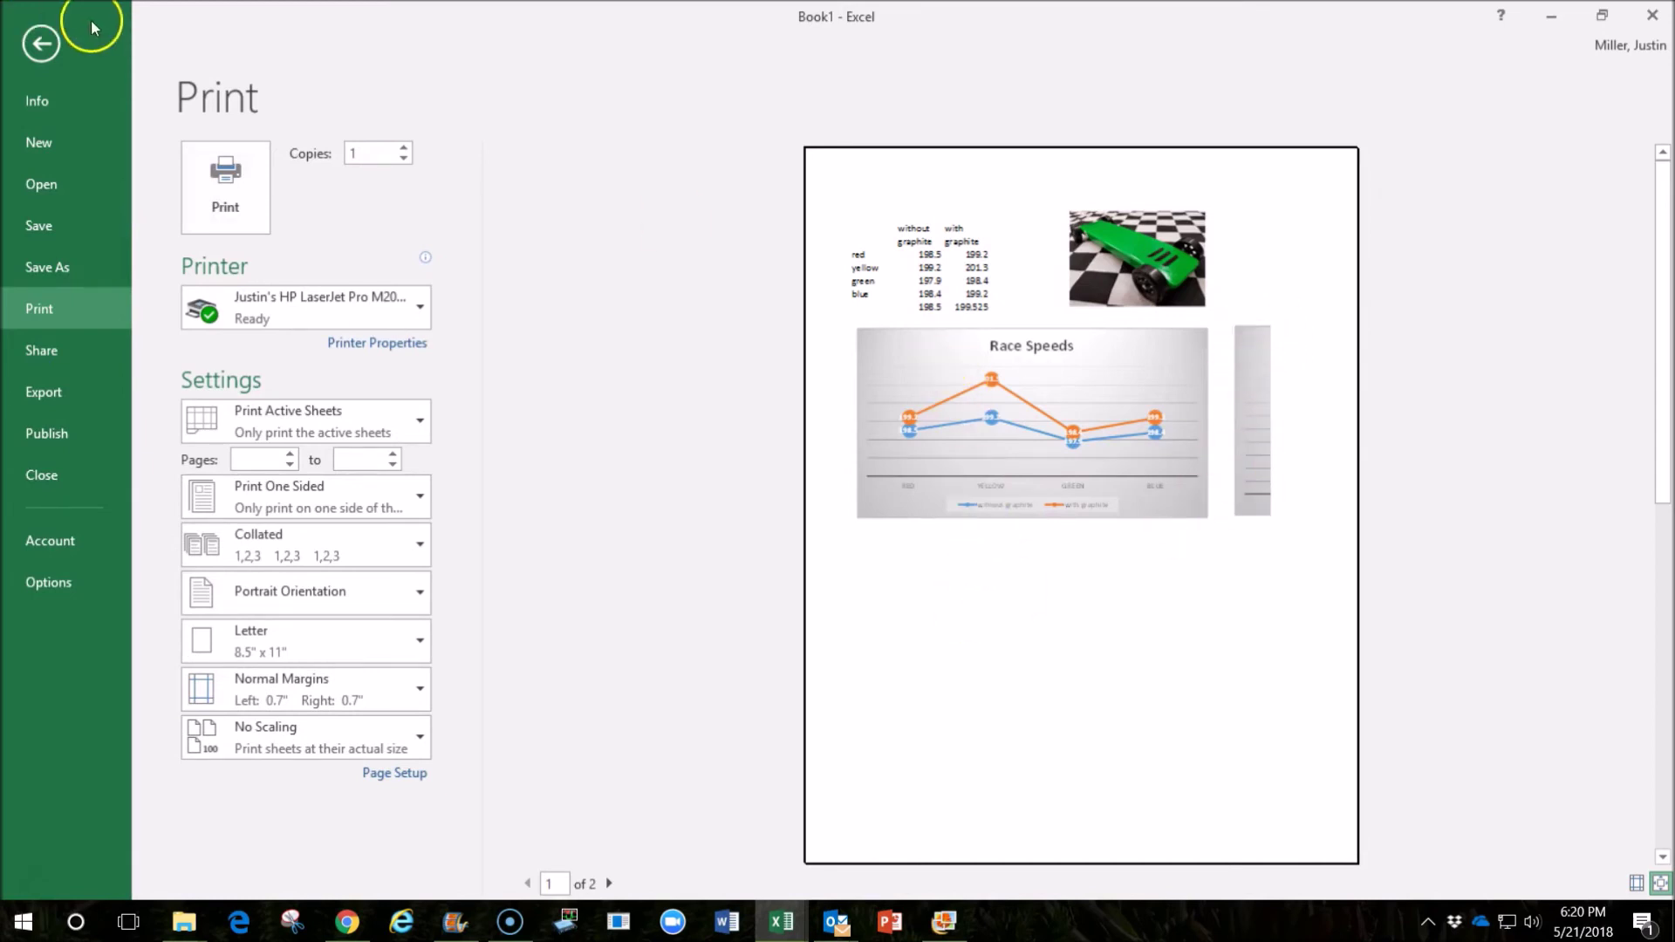
left_click(40, 45)
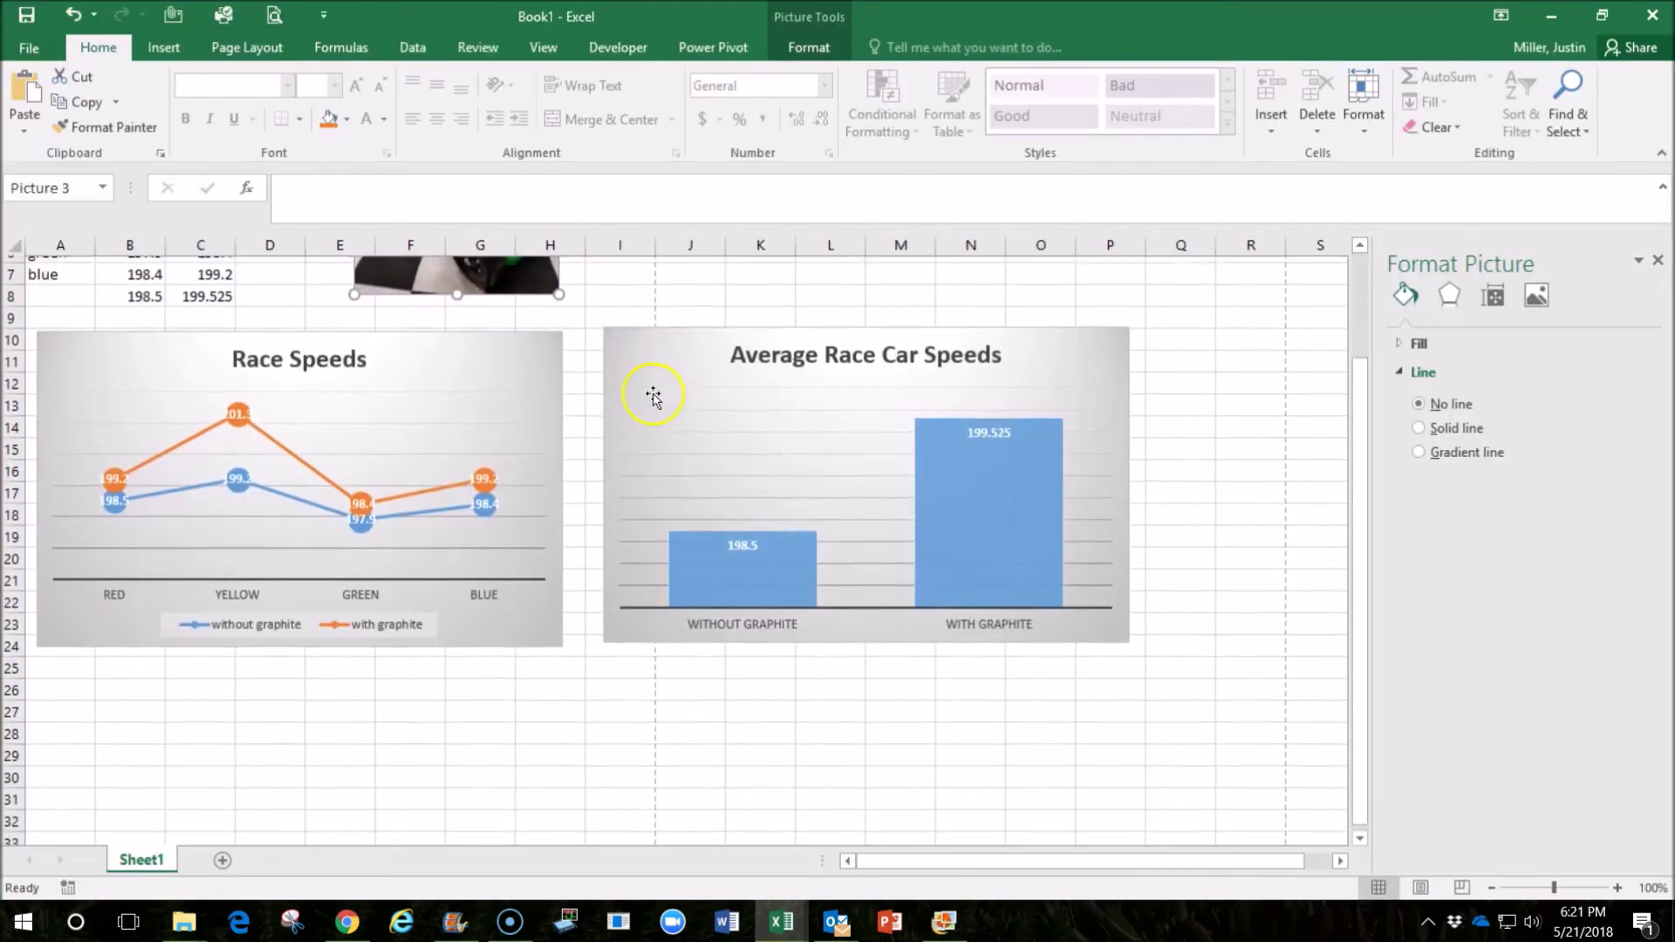
scroll(653, 397, "down", 1)
Move the Average Race Car Speeds chart beneath the Race Speeds chart, then select A1:I1.
left_click_drag(684, 285, 123, 616)
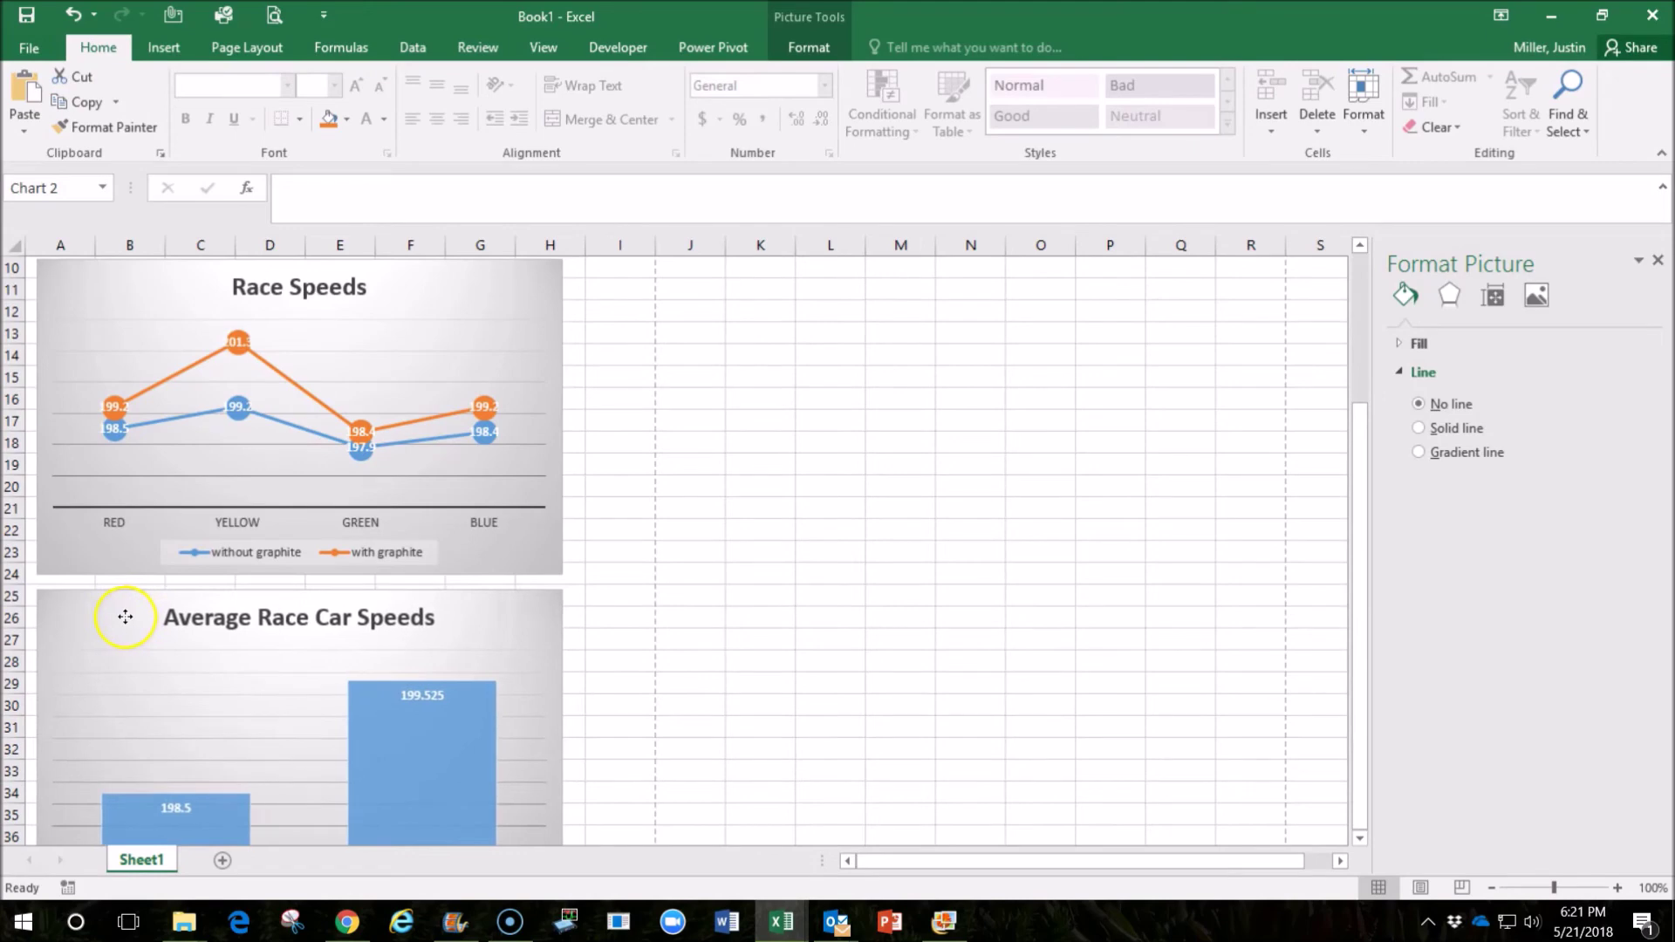
scroll(453, 476, "up", 3)
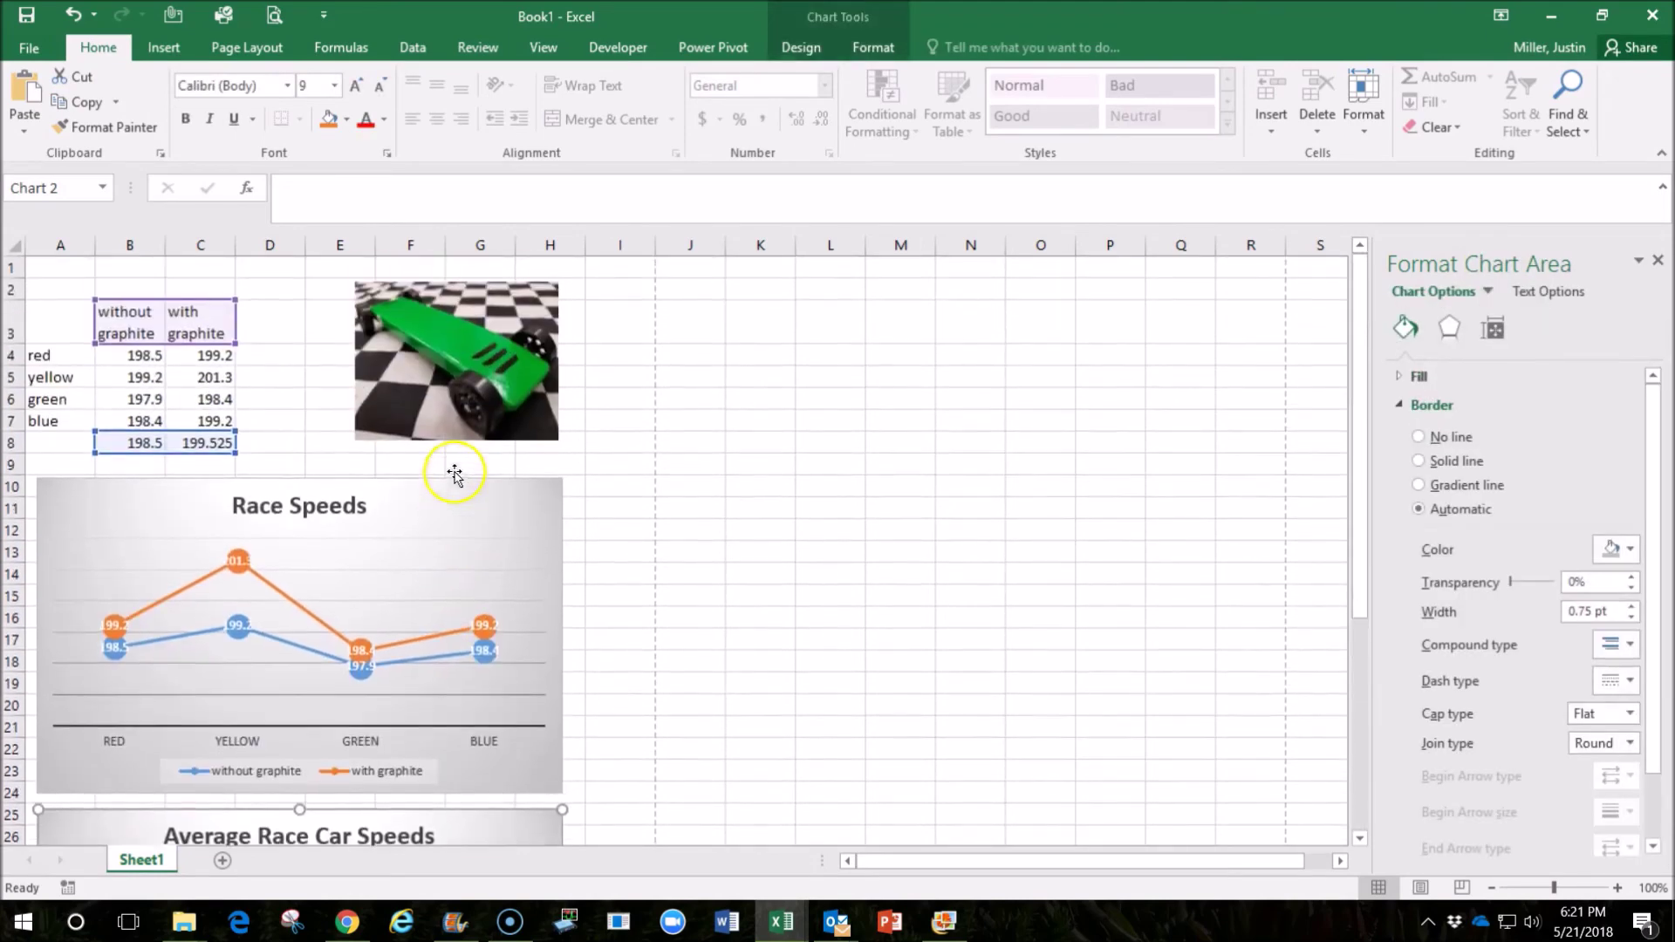
left_click(389, 336)
left_click_drag(62, 268, 650, 268)
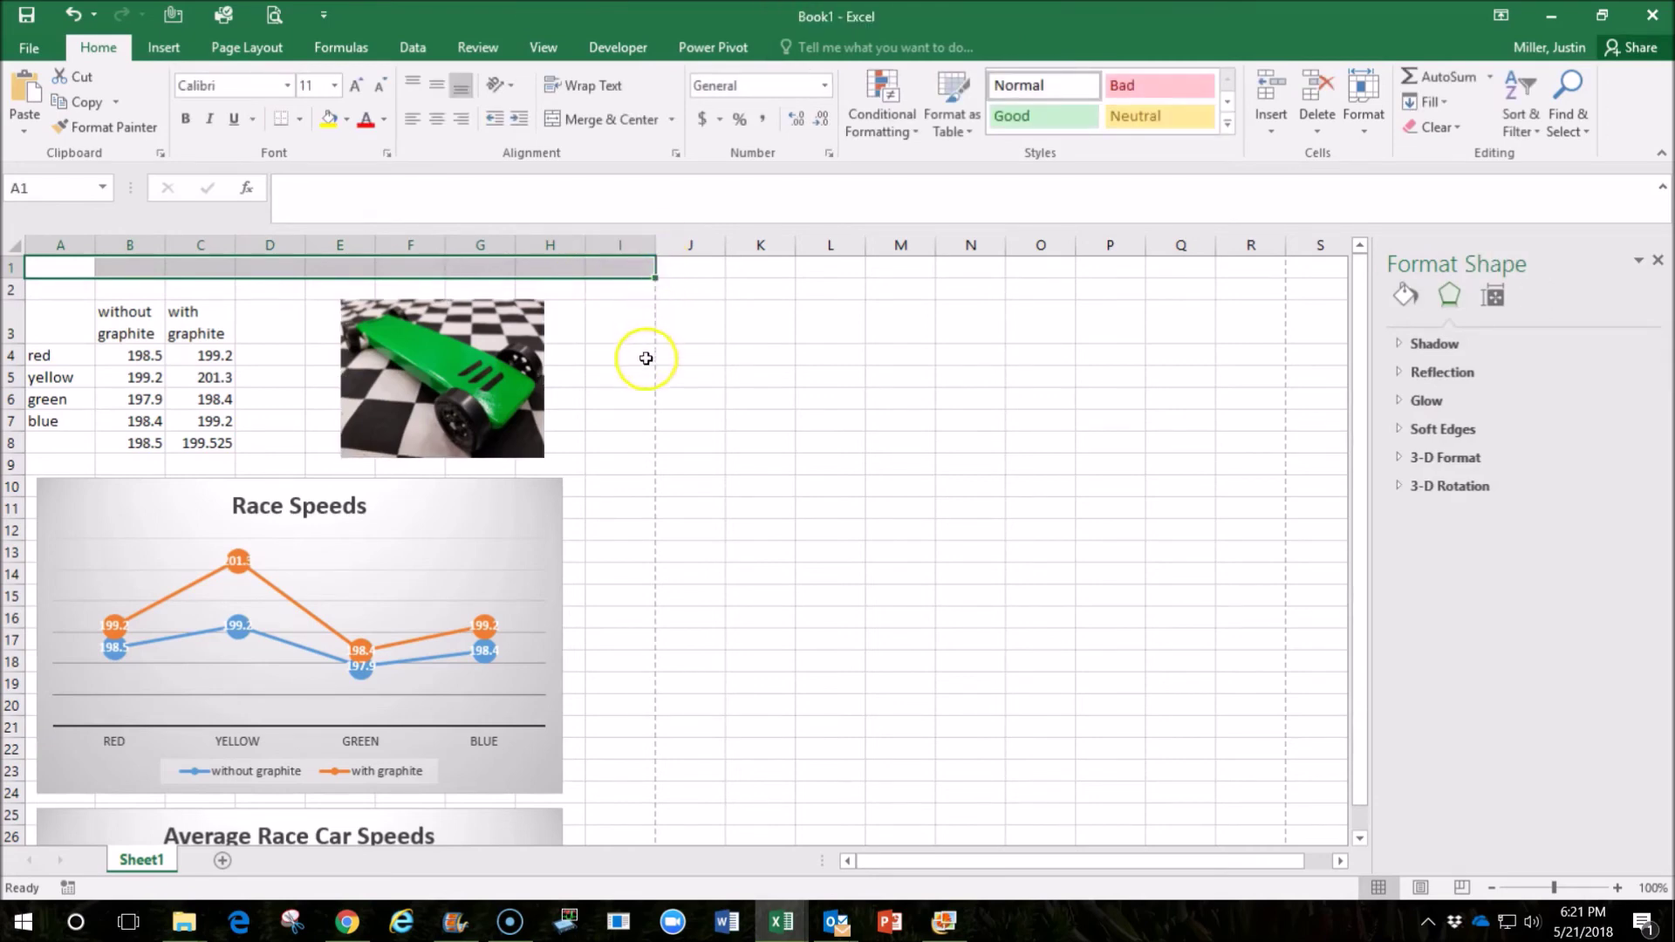
scroll(662, 624, "down", 8)
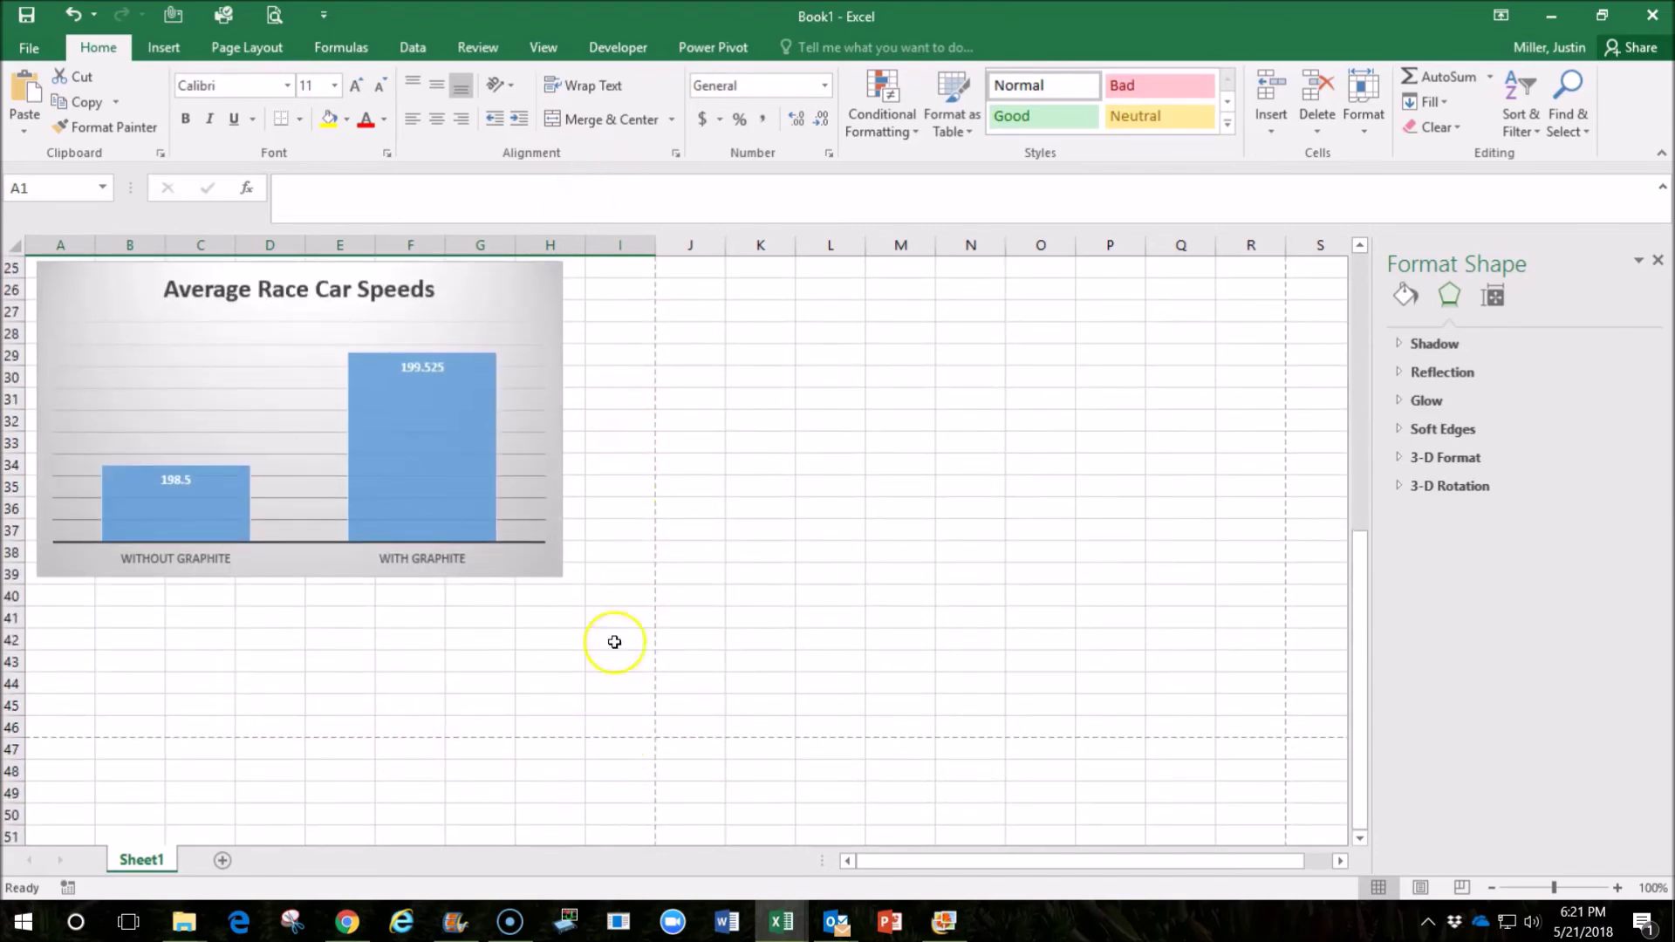
scroll(617, 646, "up", 8)
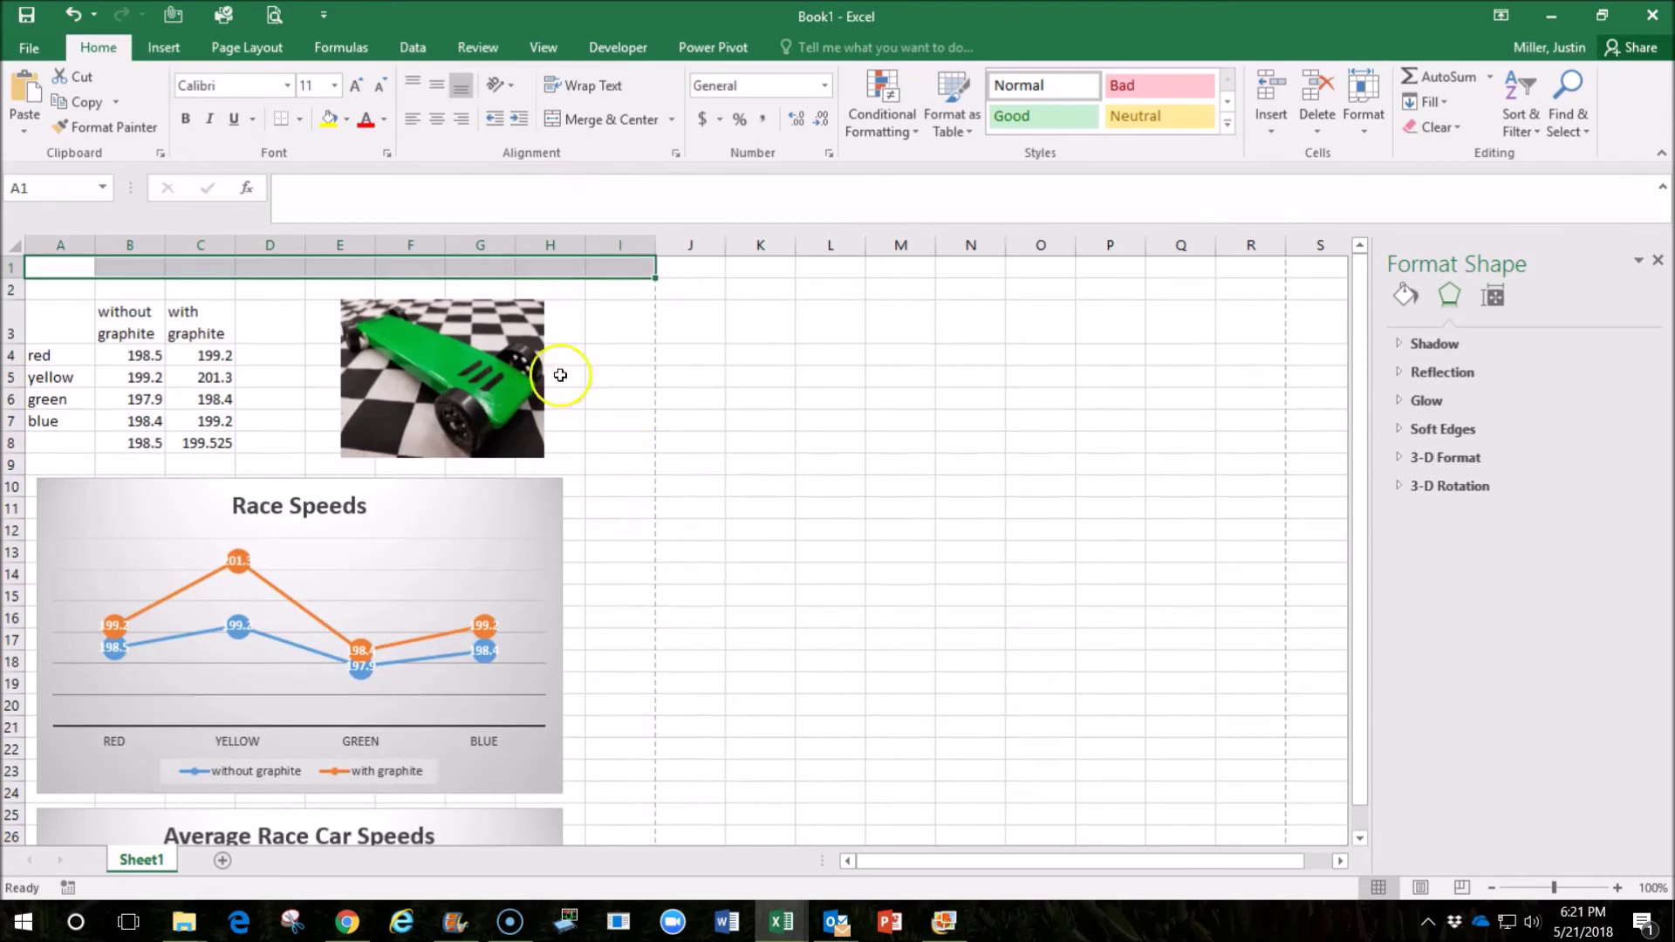
Merge A1:I1 and enter the title 'Race Car Speeds With and Without Graphite'.
left_click(623, 122)
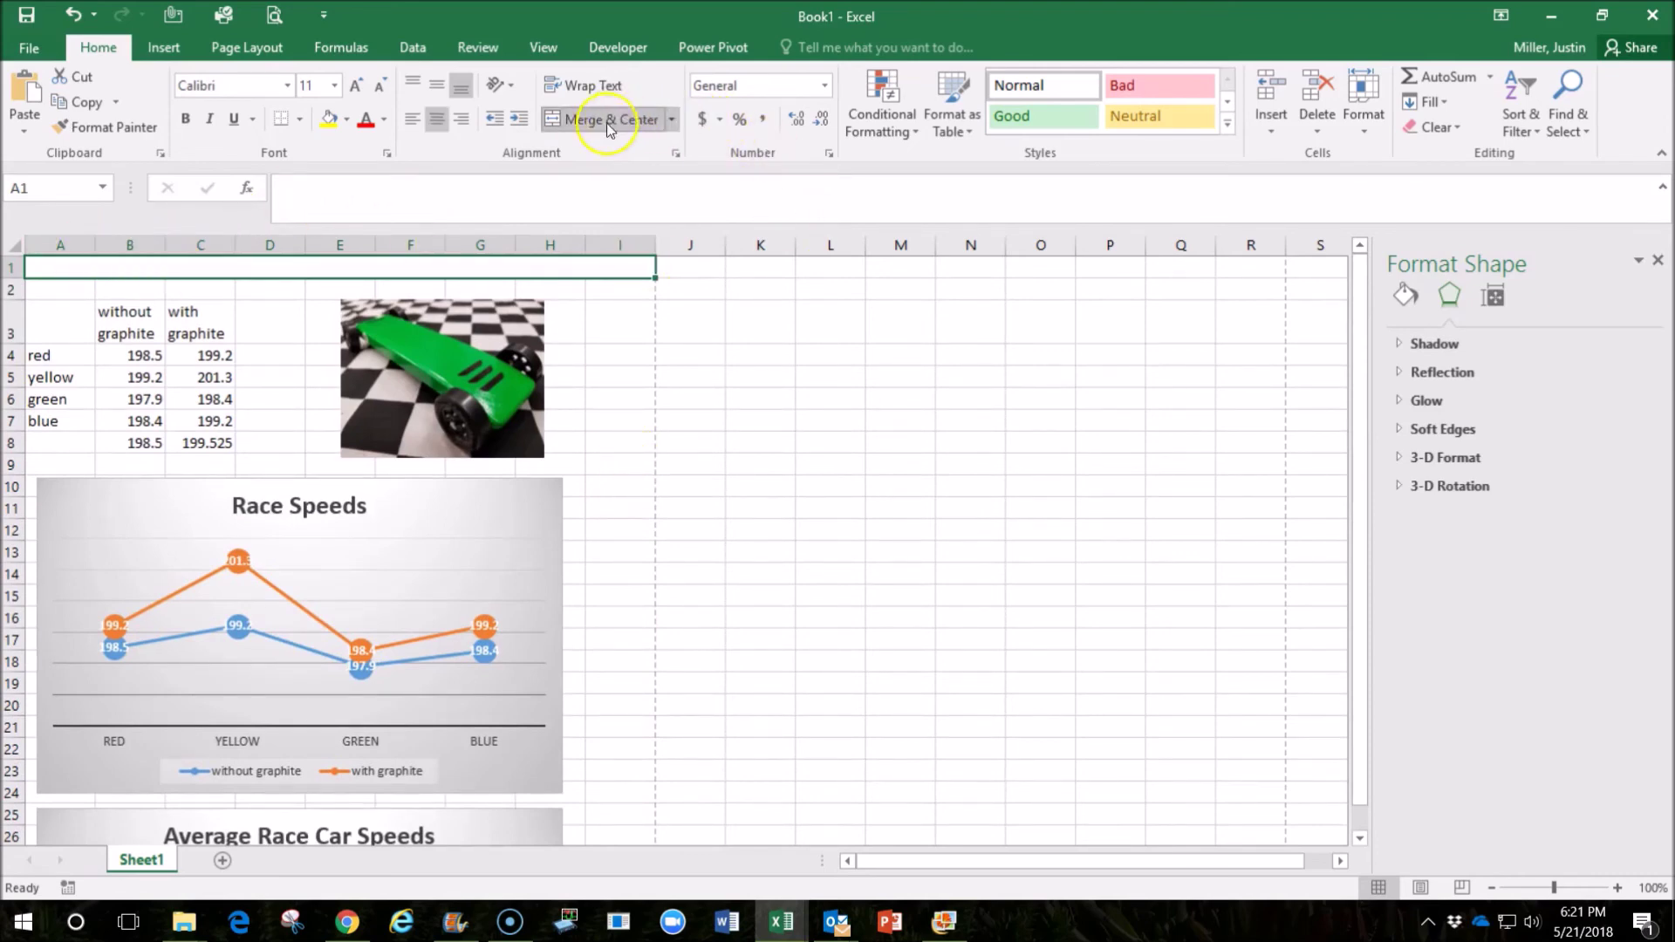
left_click_drag(13, 278, 12, 295)
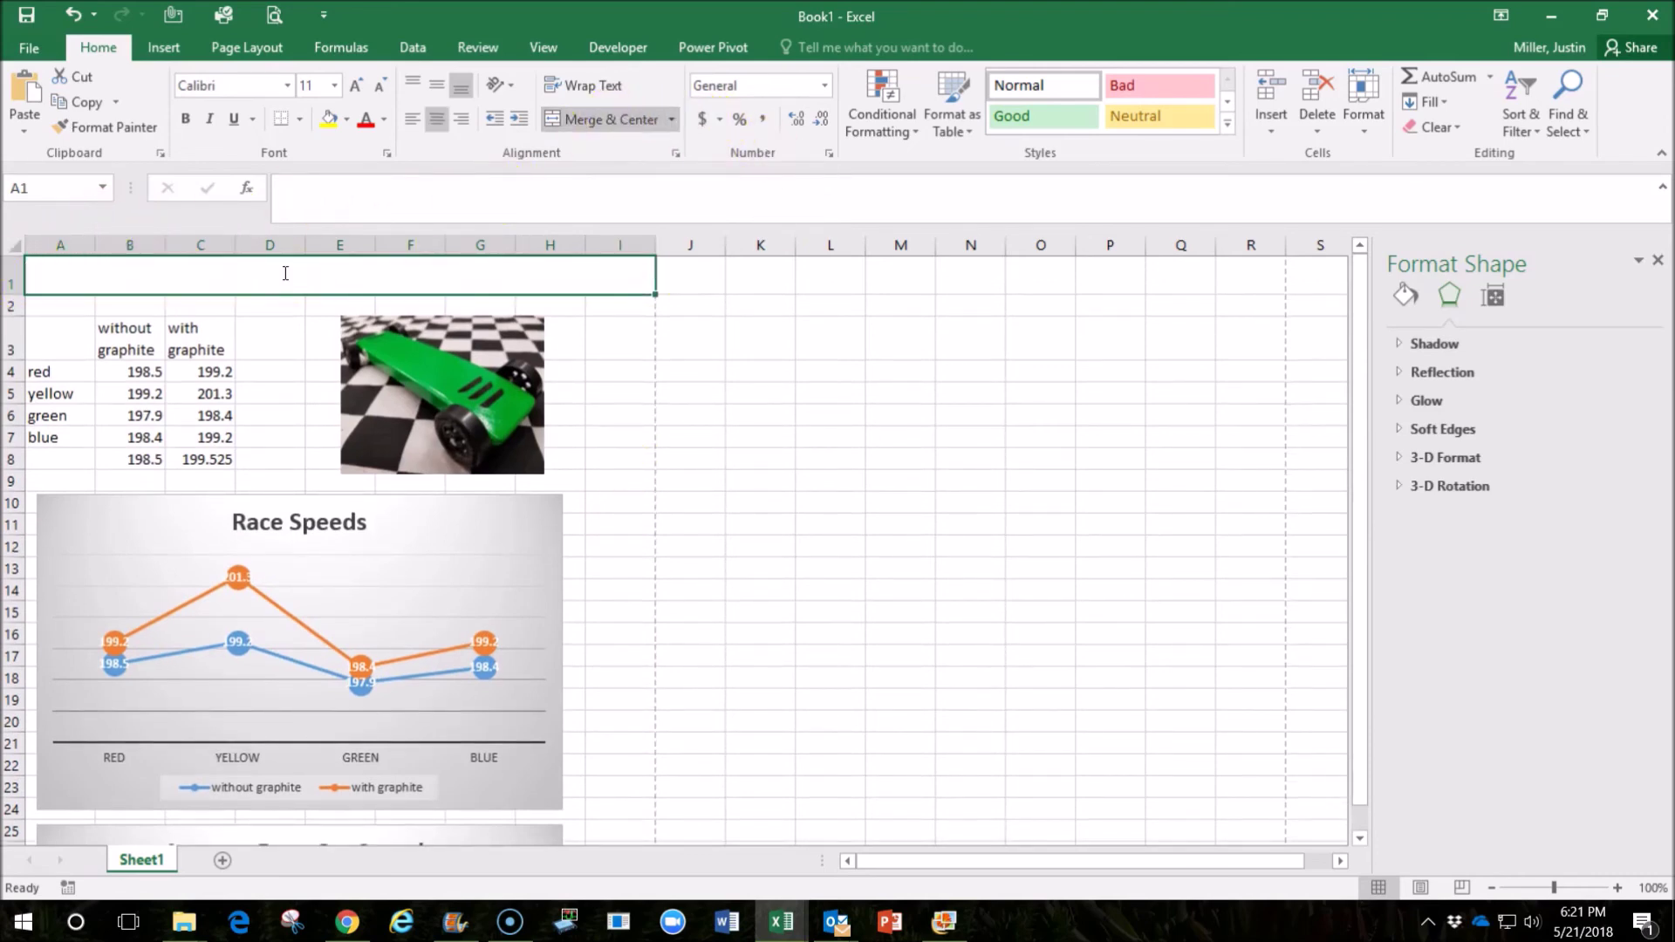
type("Race ")
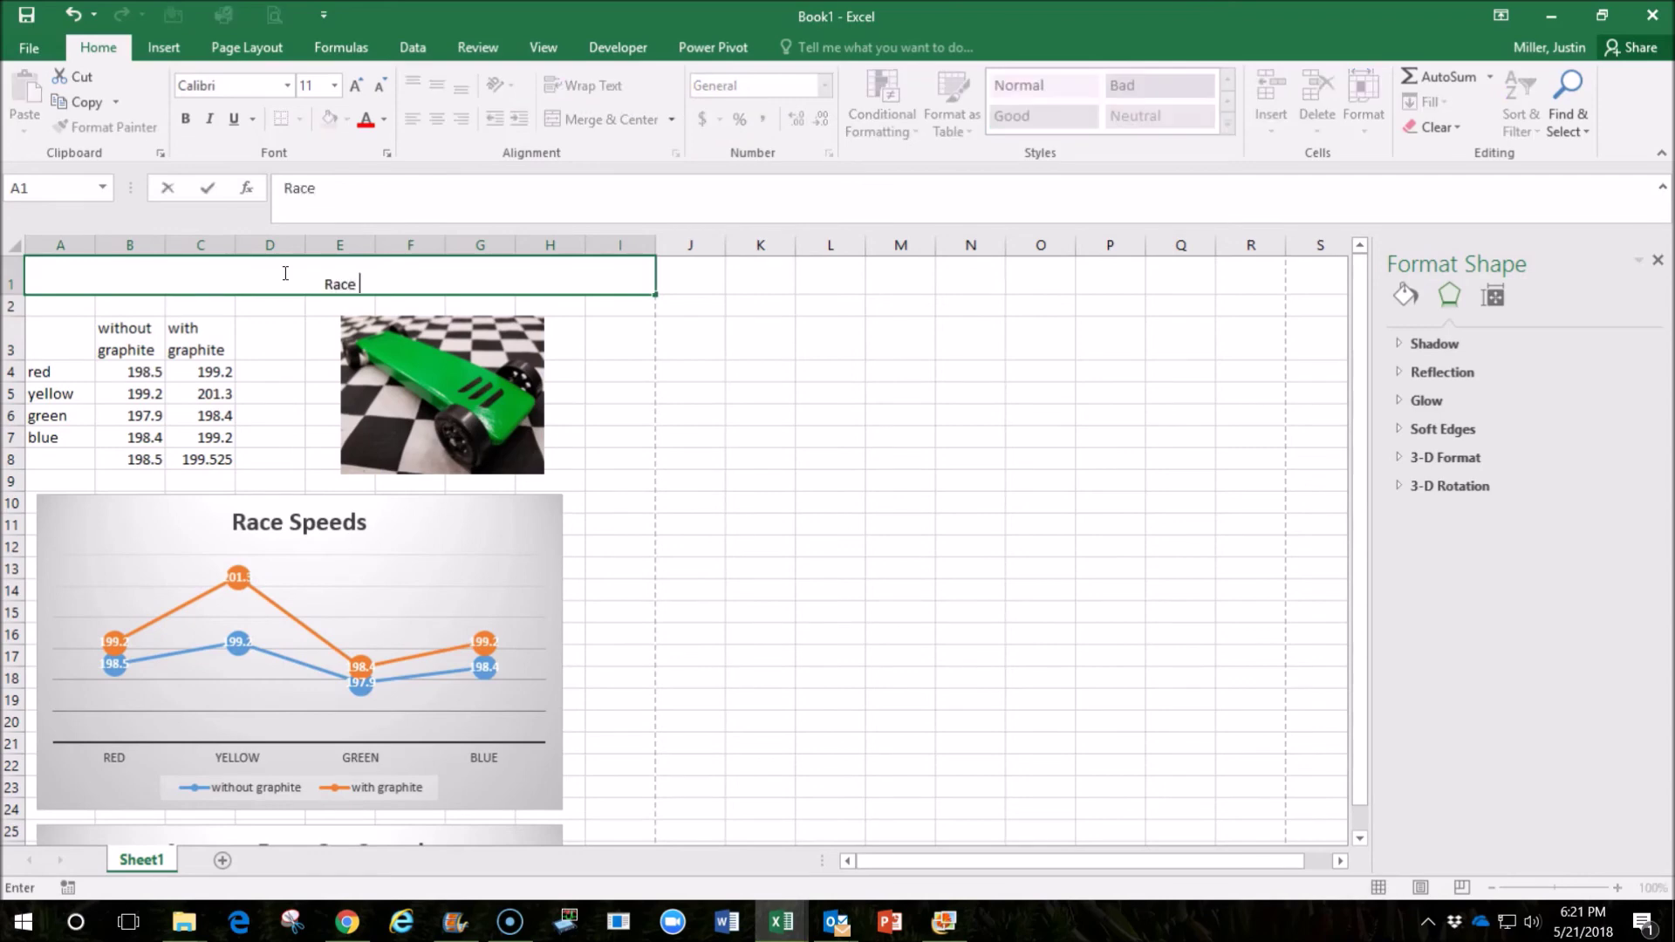
type("Car Speeds With and Wit")
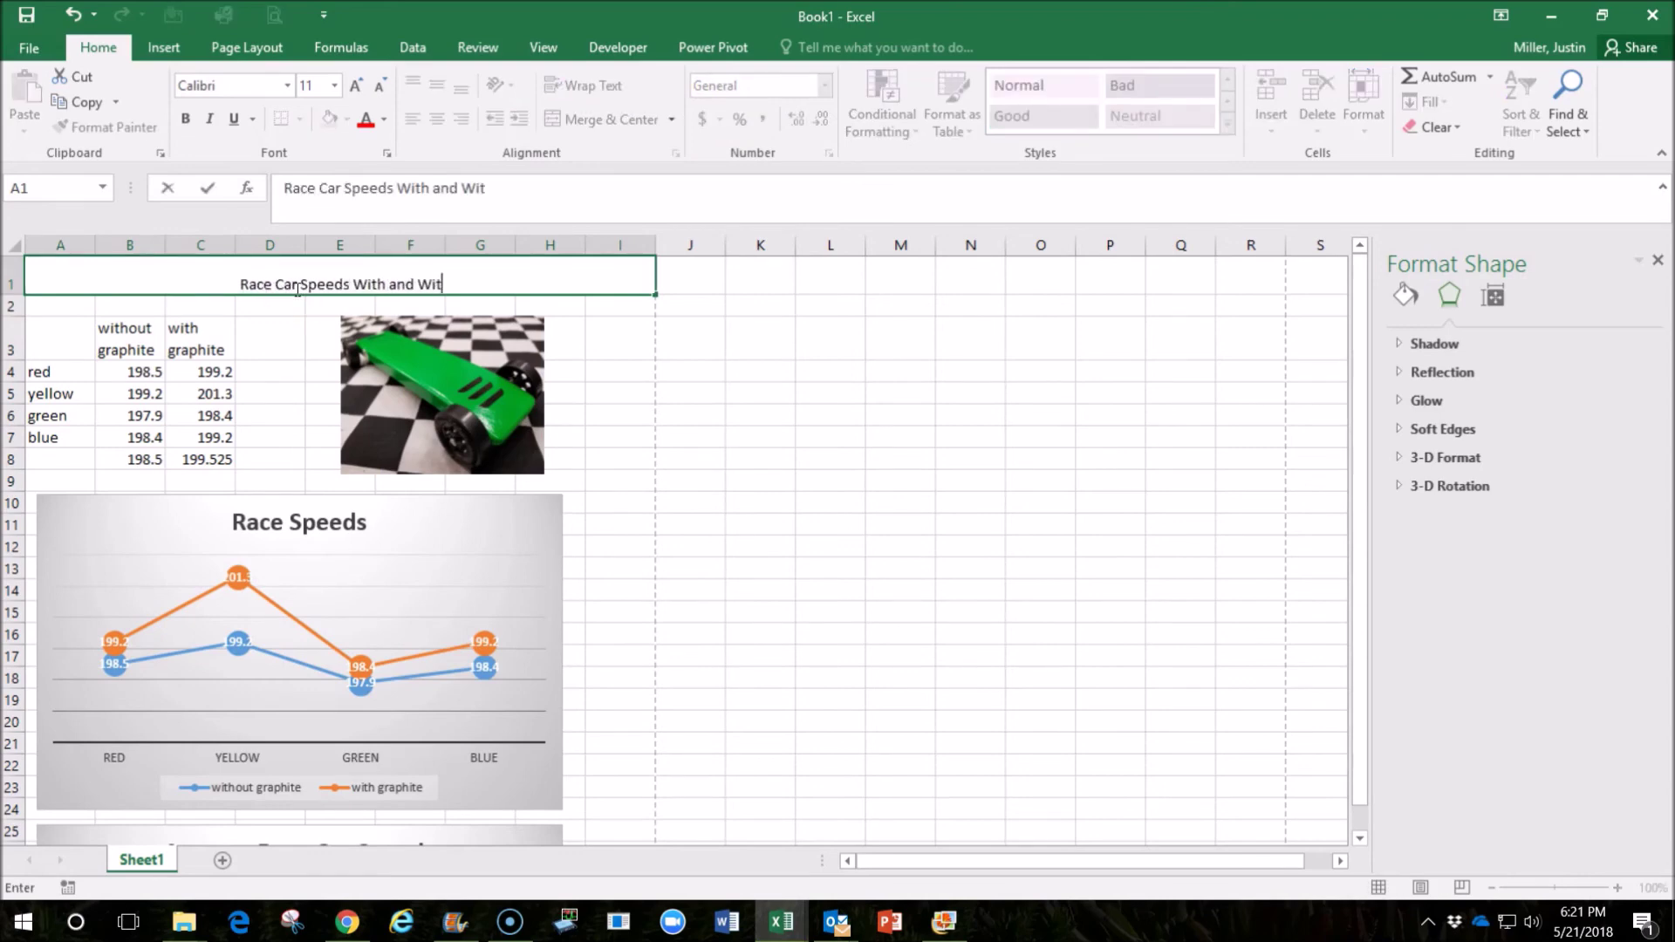
type("hout Graphite")
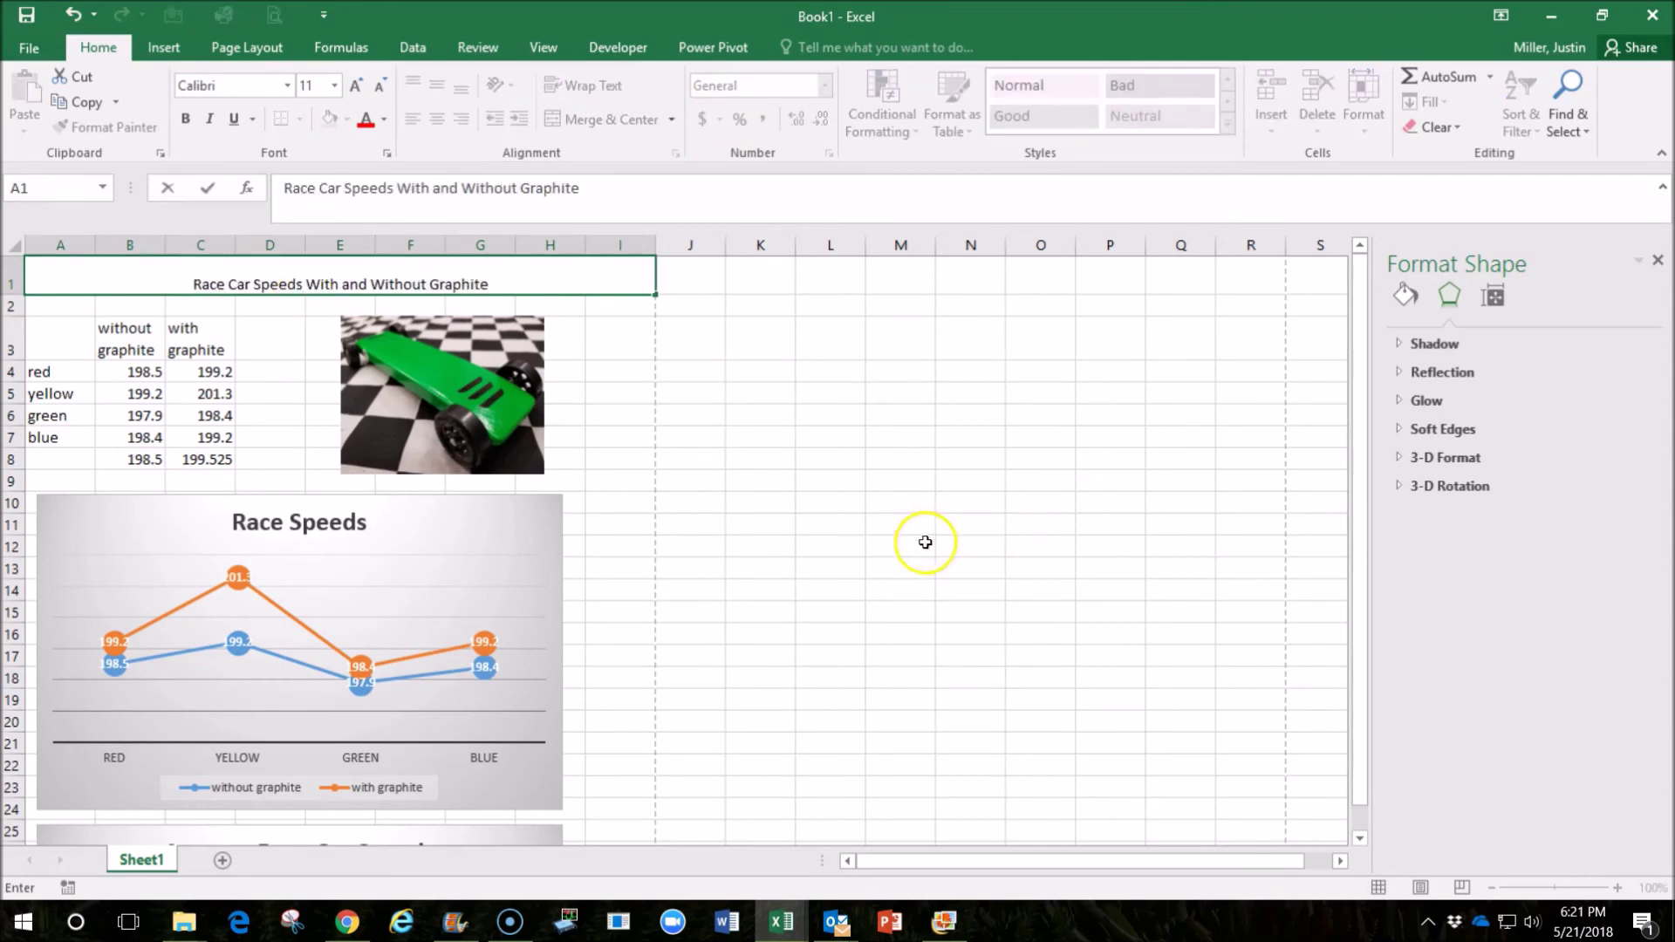
left_click(440, 397)
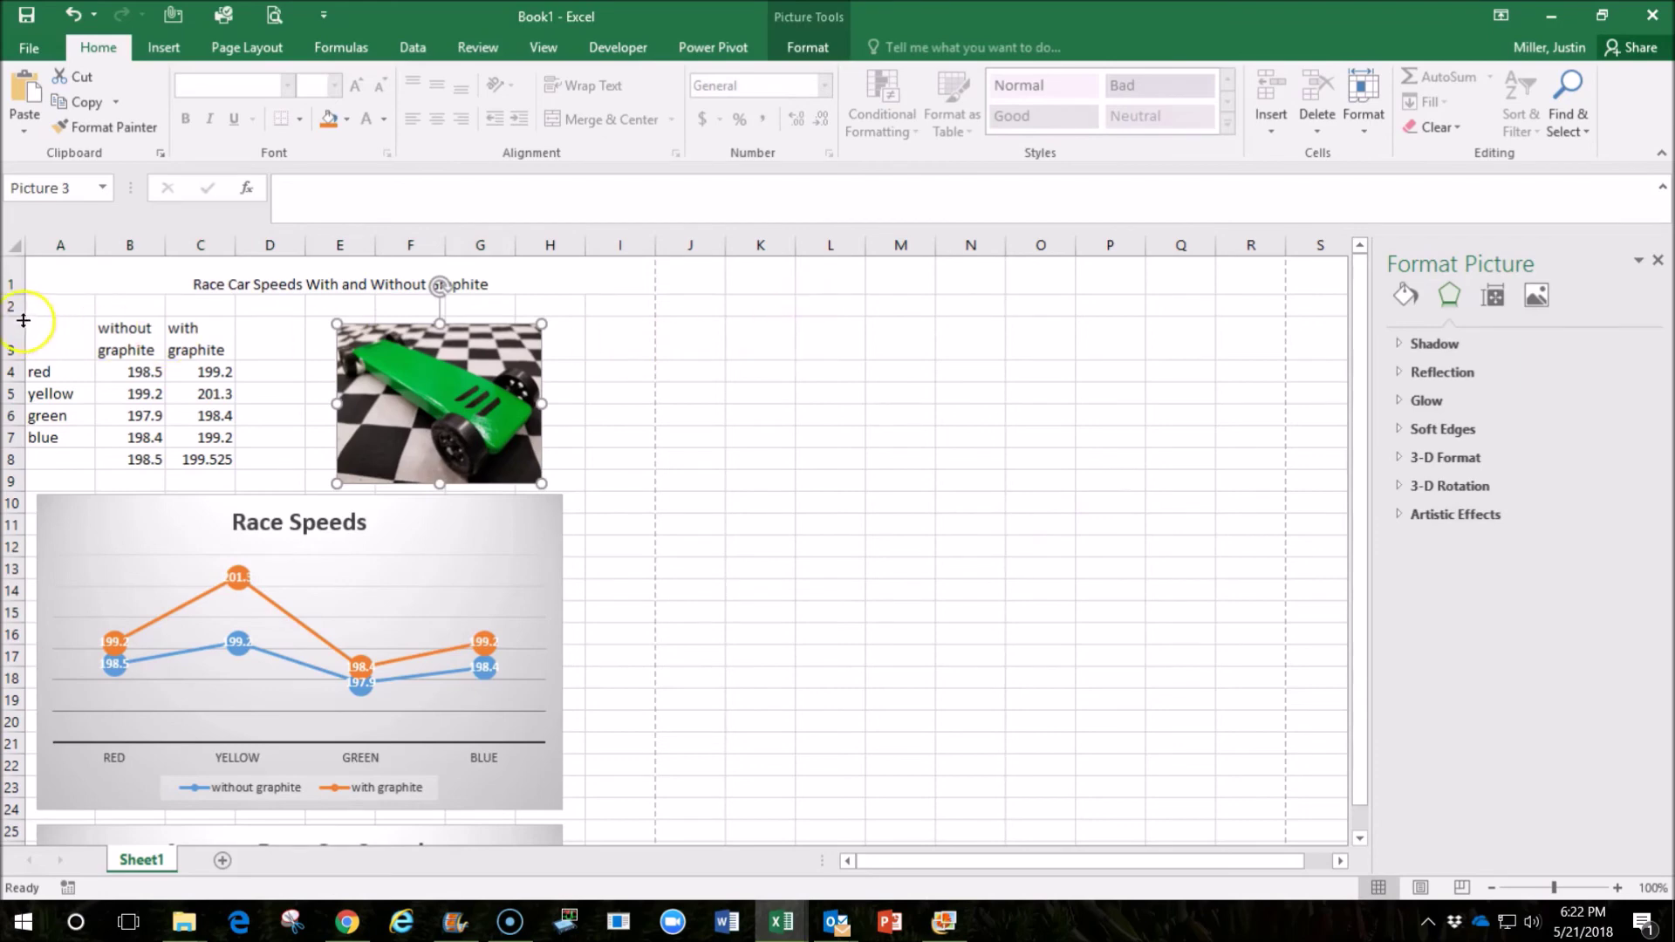
Make row 2 a taller merged, wrapped cell reading 'Description: . . . .', then start 'Average' in A8.
left_click_drag(6, 317, 615, 344)
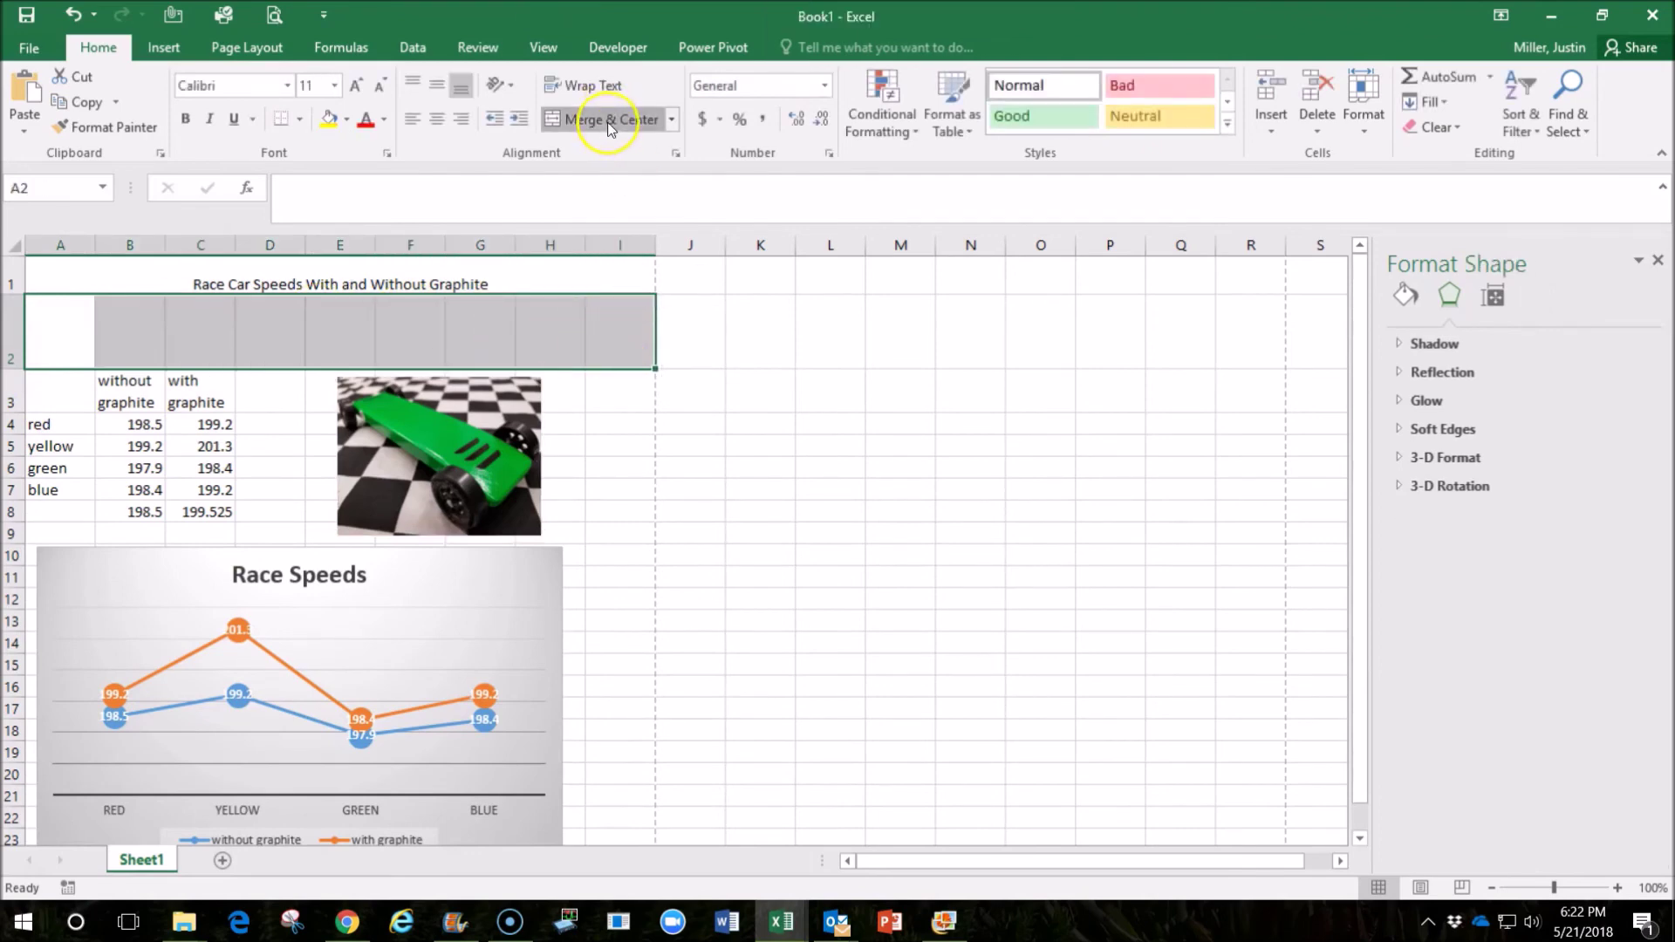
left_click(602, 119)
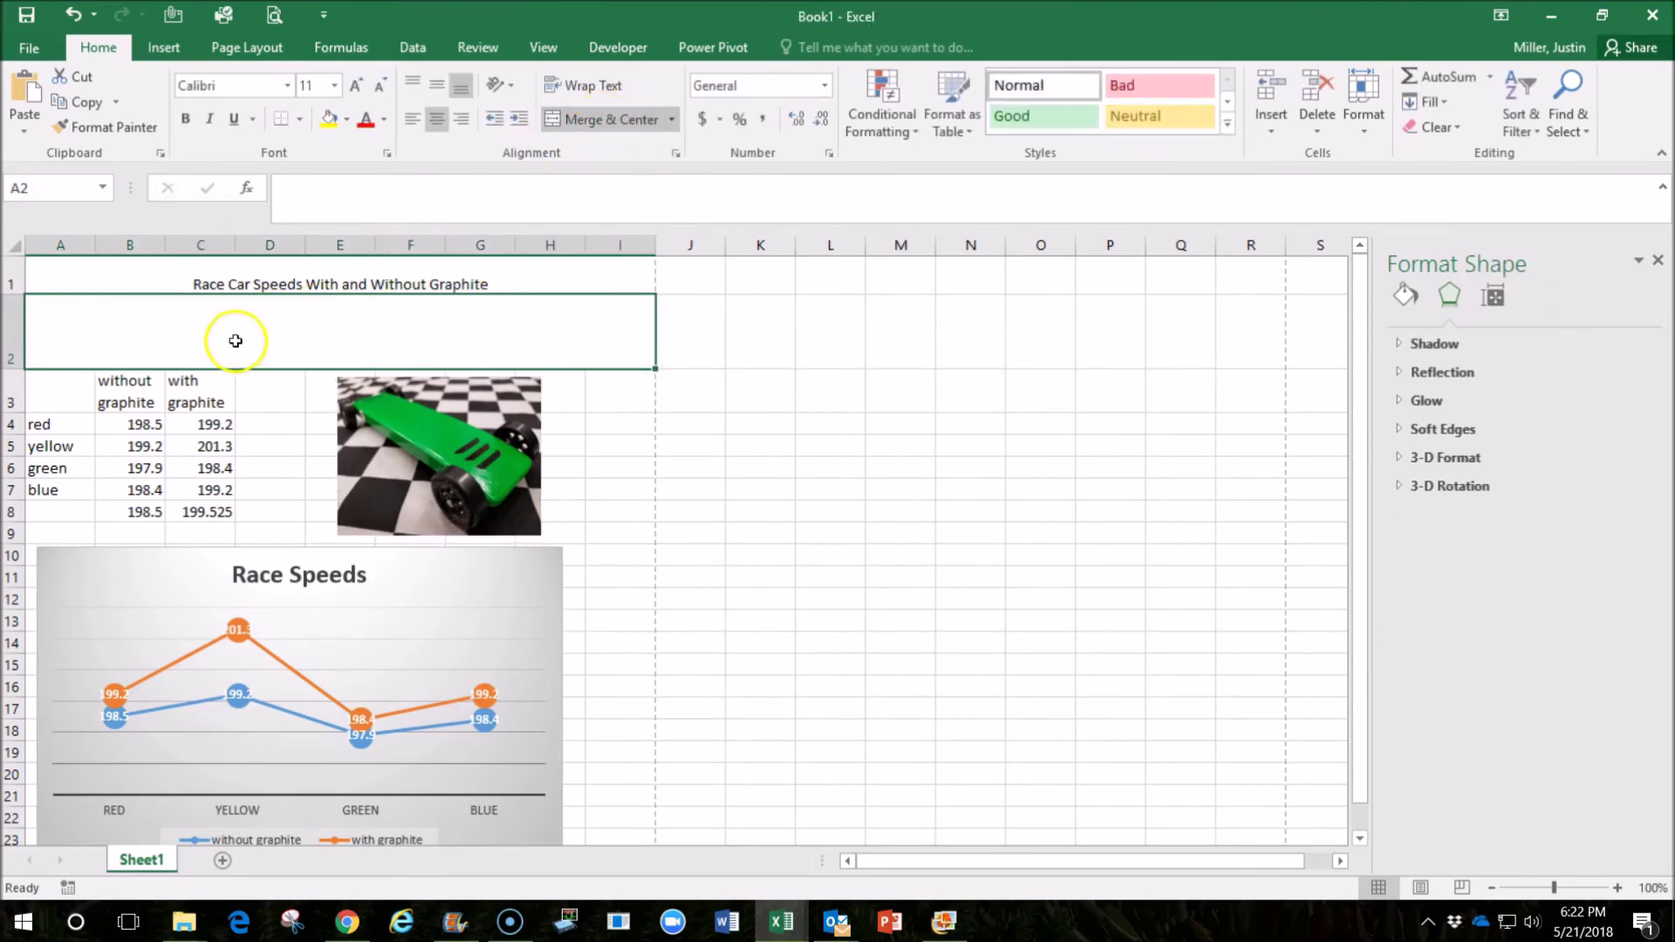
left_click(596, 88)
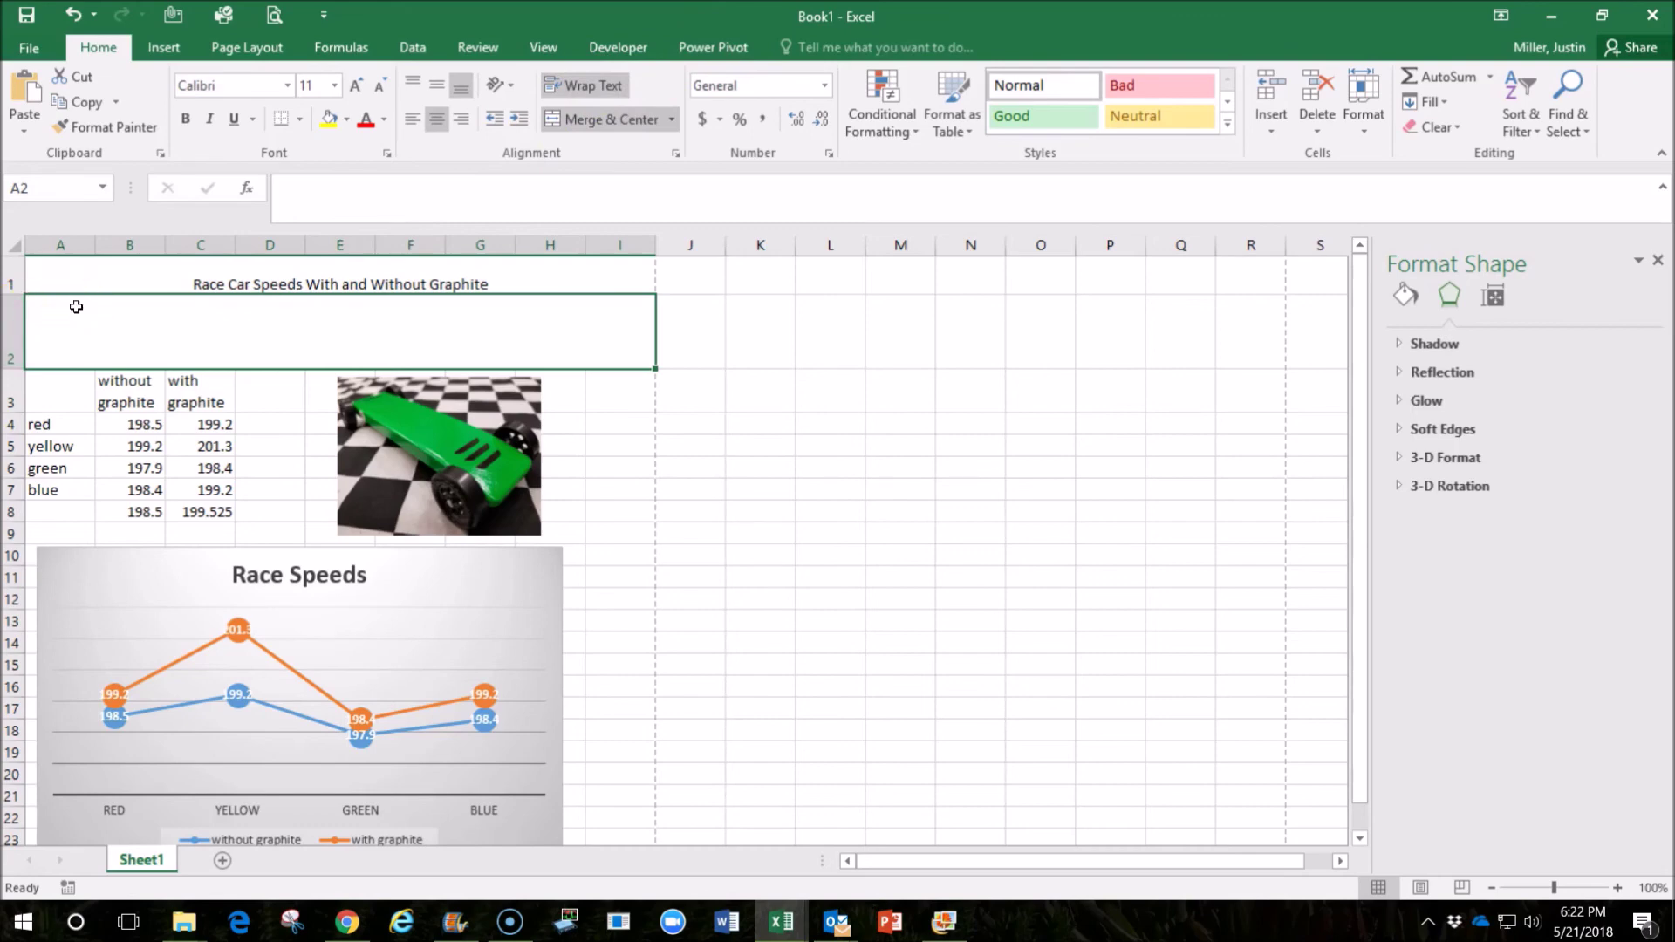
type("Description: .")
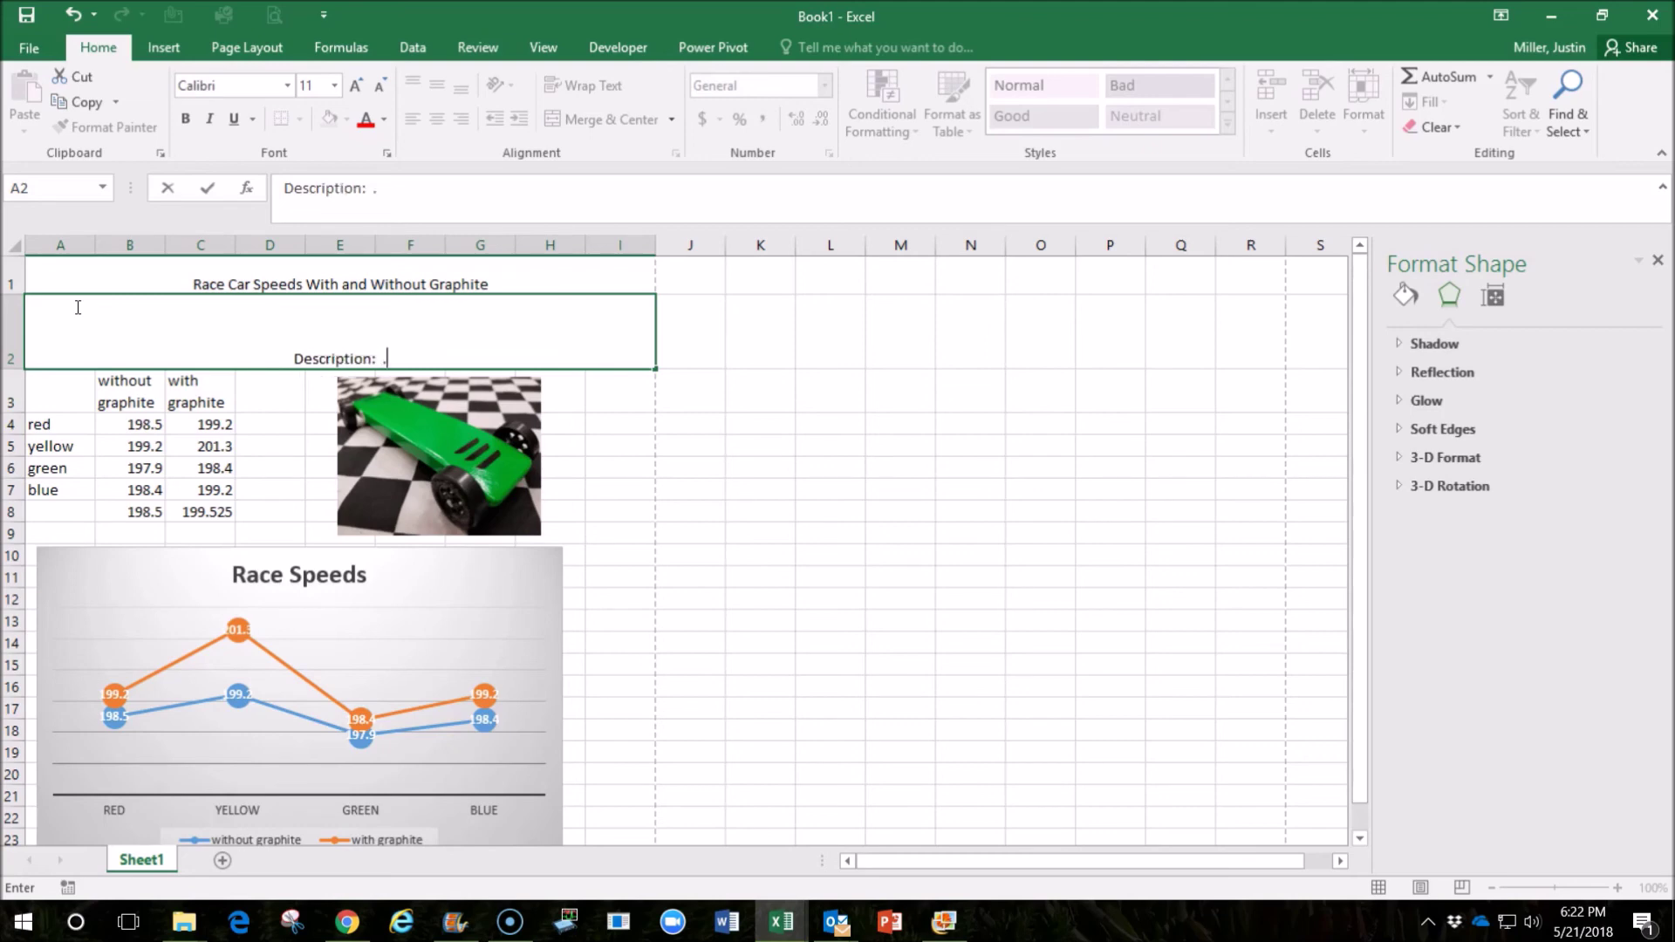
type(" . . .")
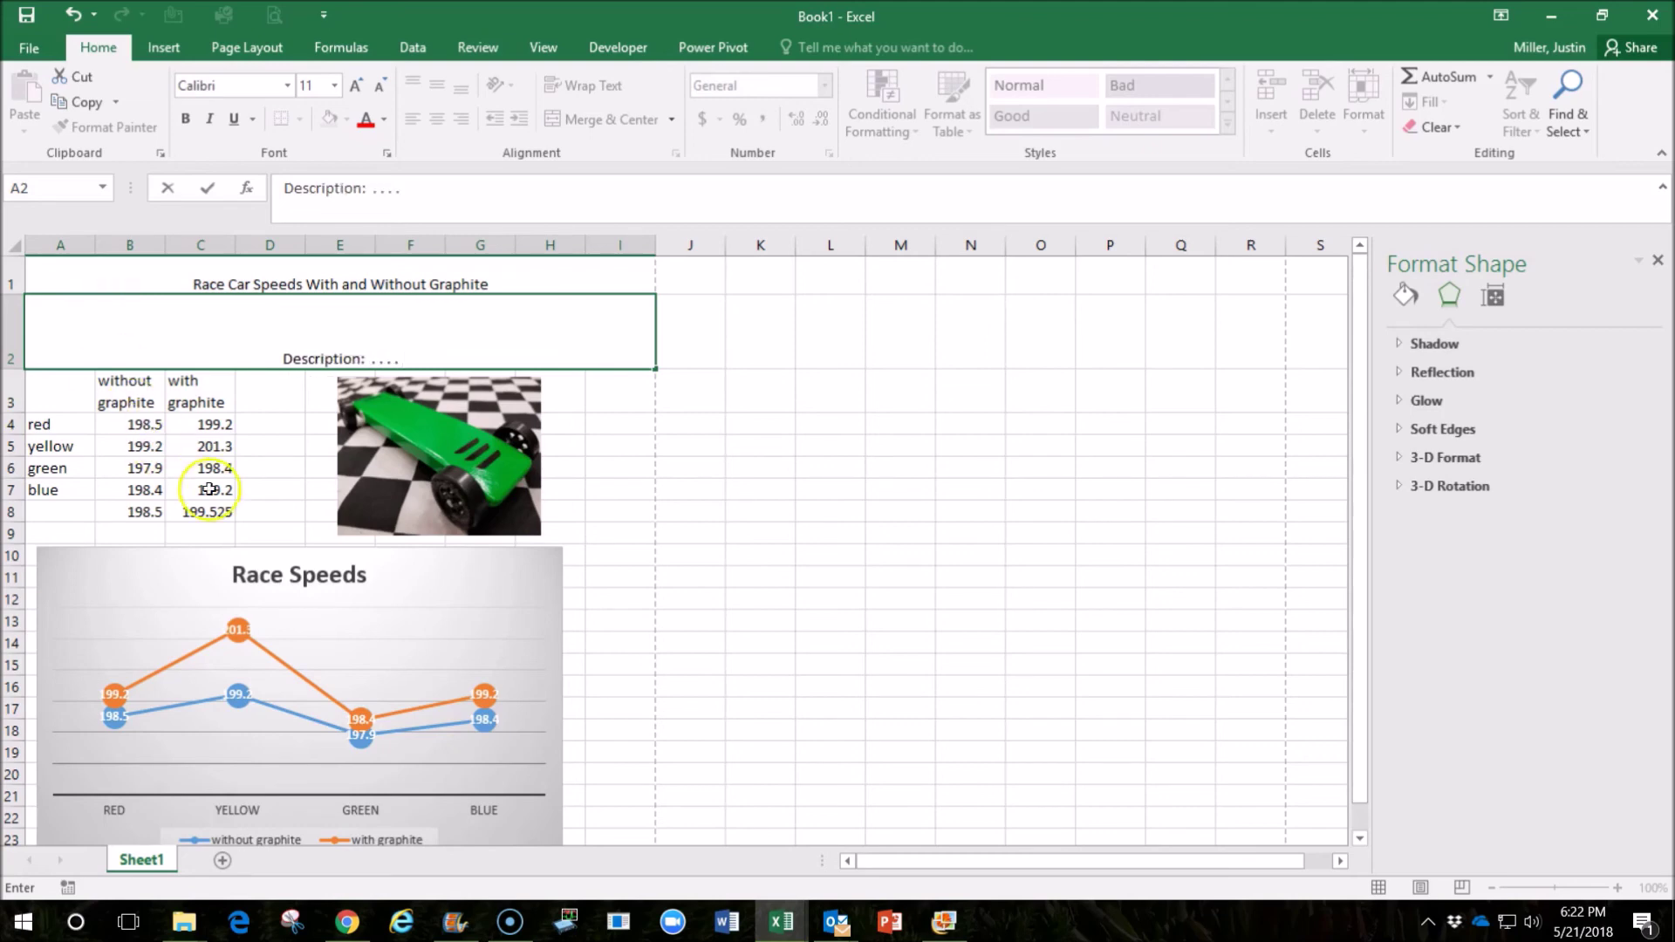
left_click(54, 515)
type("Average")
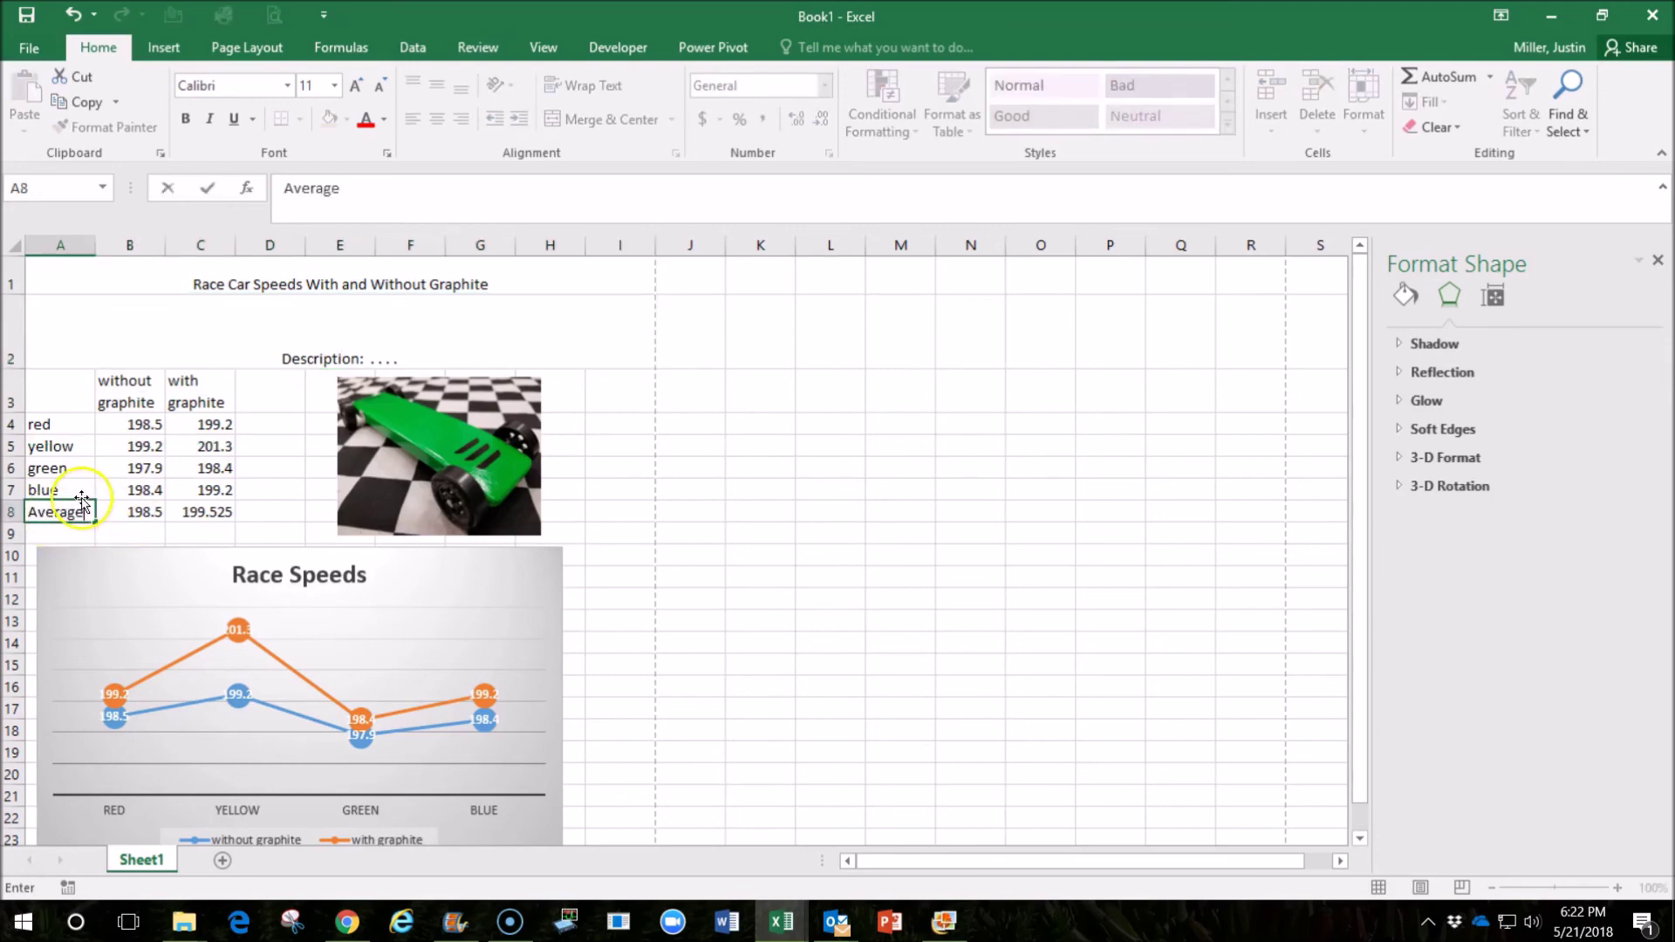
Bold the Average row, column headers and colour labels, and give A3:C8 all borders.
left_click(52, 551)
left_click_drag(130, 513, 205, 512)
left_click(183, 116)
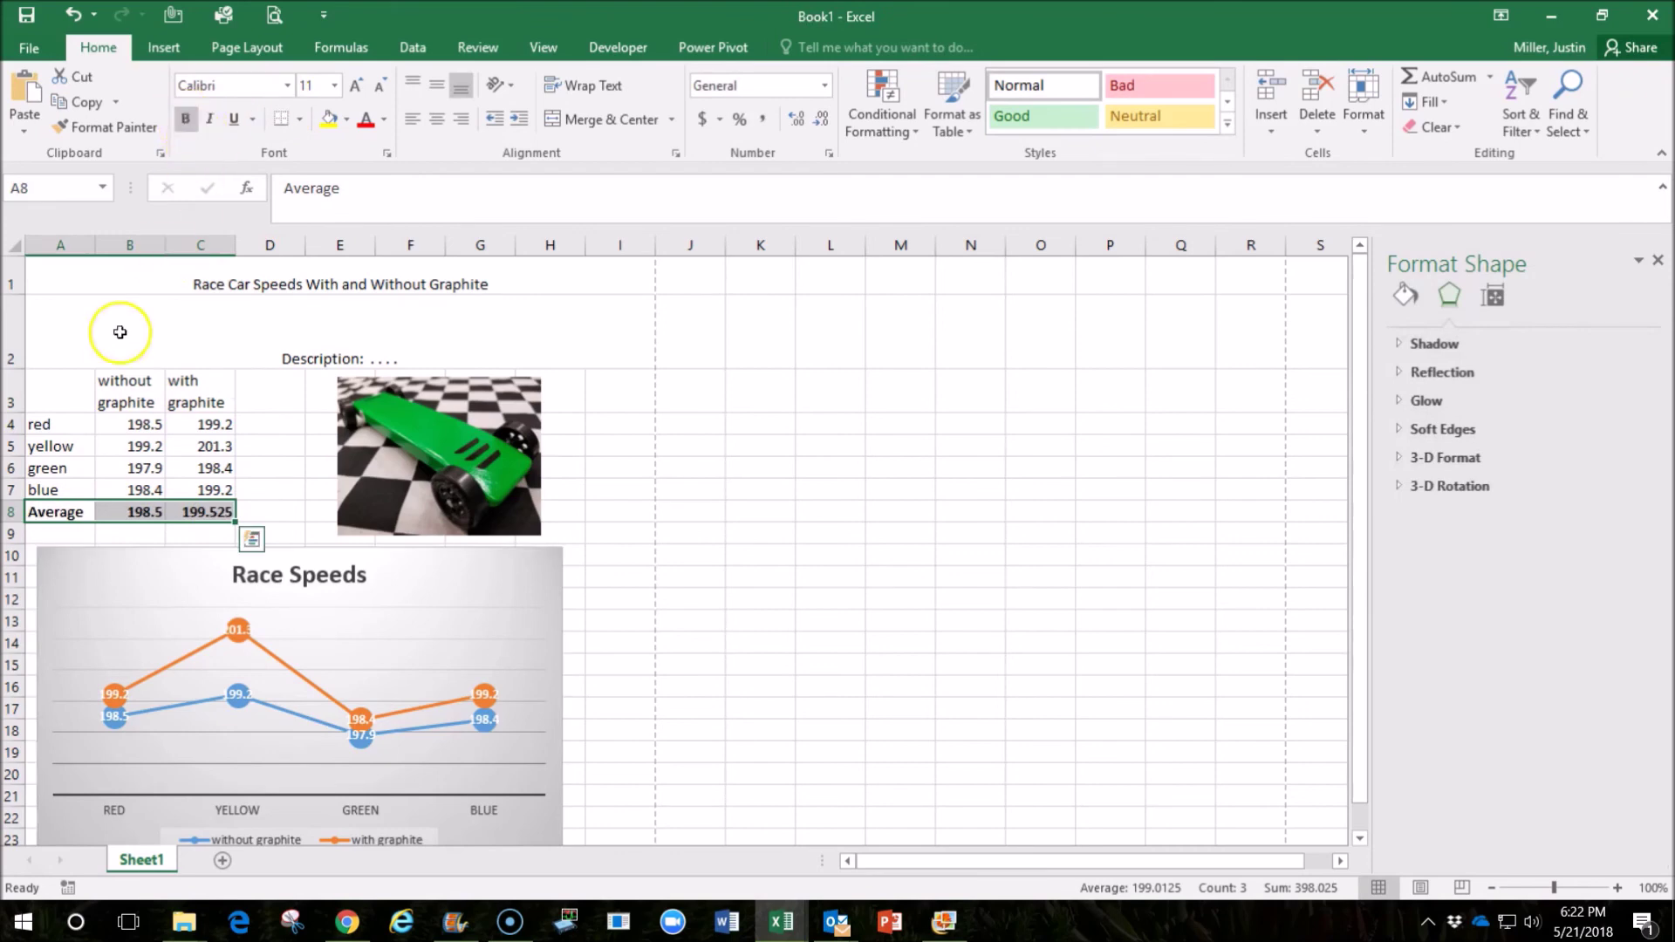
left_click_drag(123, 384, 185, 387)
left_click(184, 120)
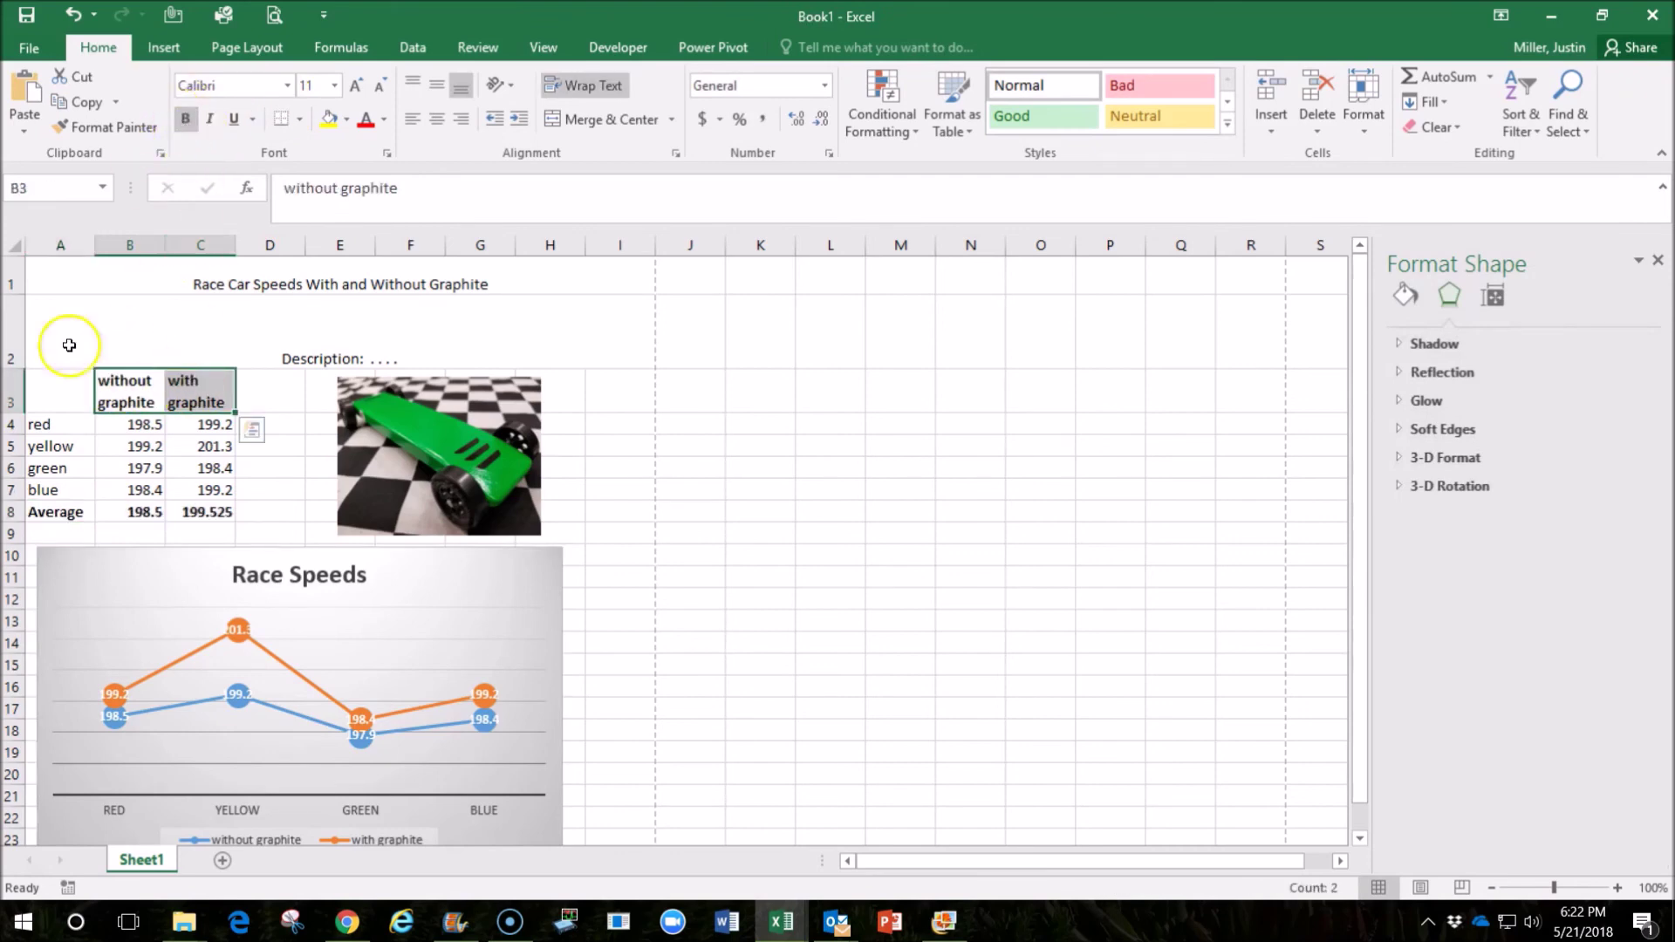
left_click_drag(62, 424, 61, 490)
left_click(185, 118)
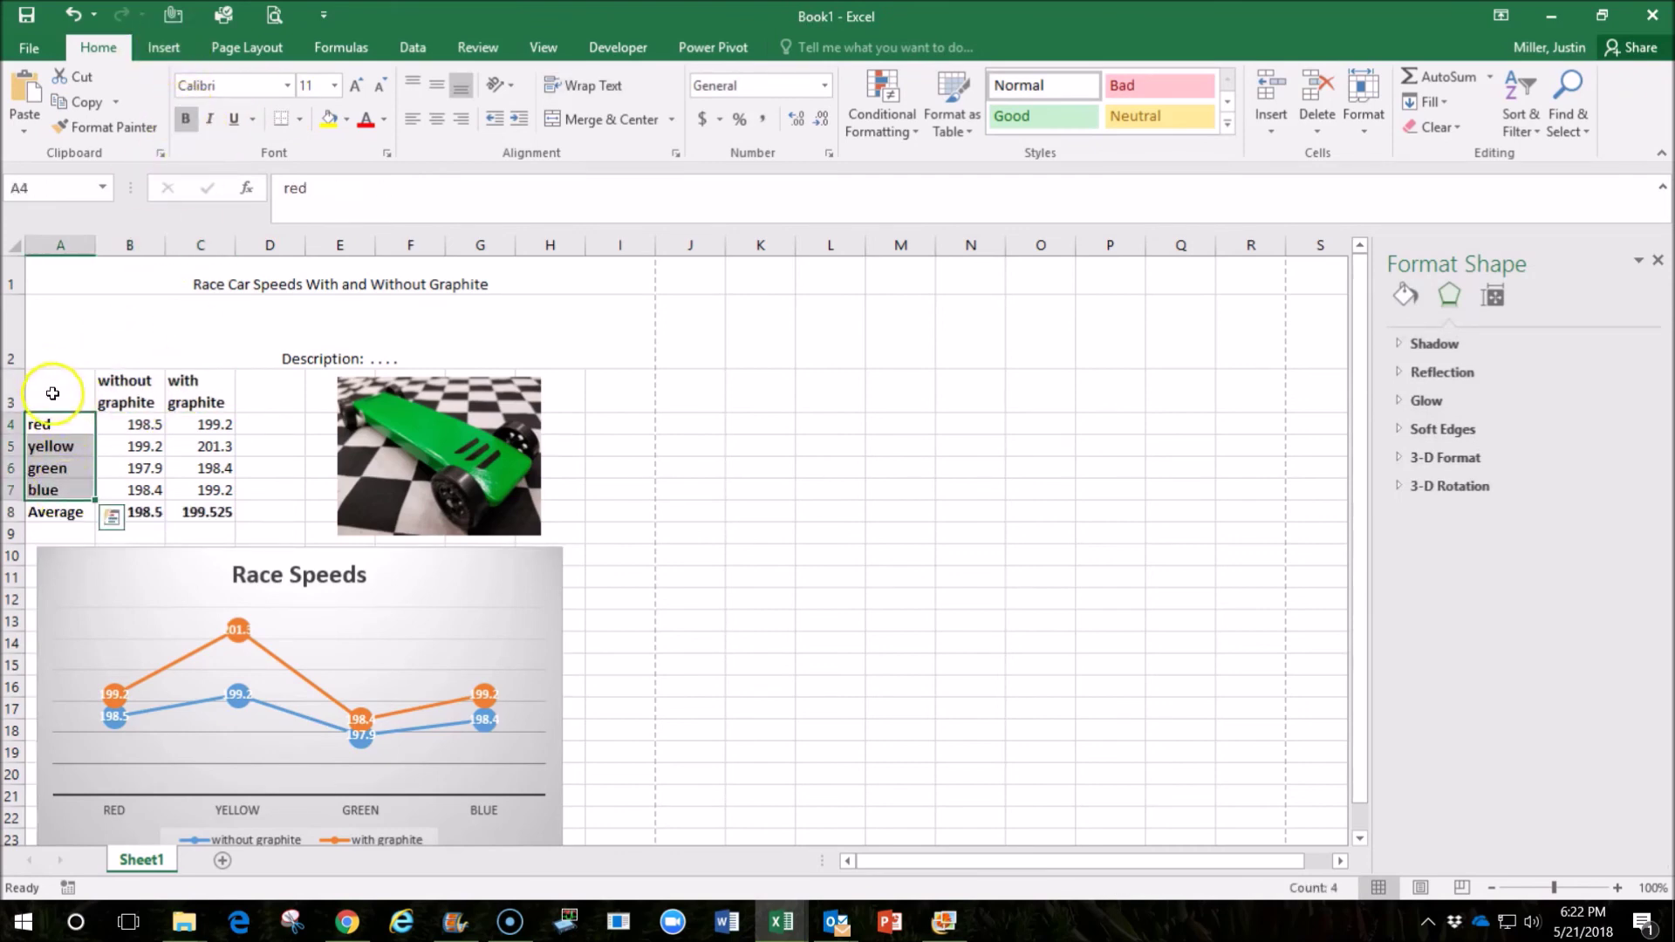
left_click_drag(48, 389, 214, 514)
left_click(299, 119)
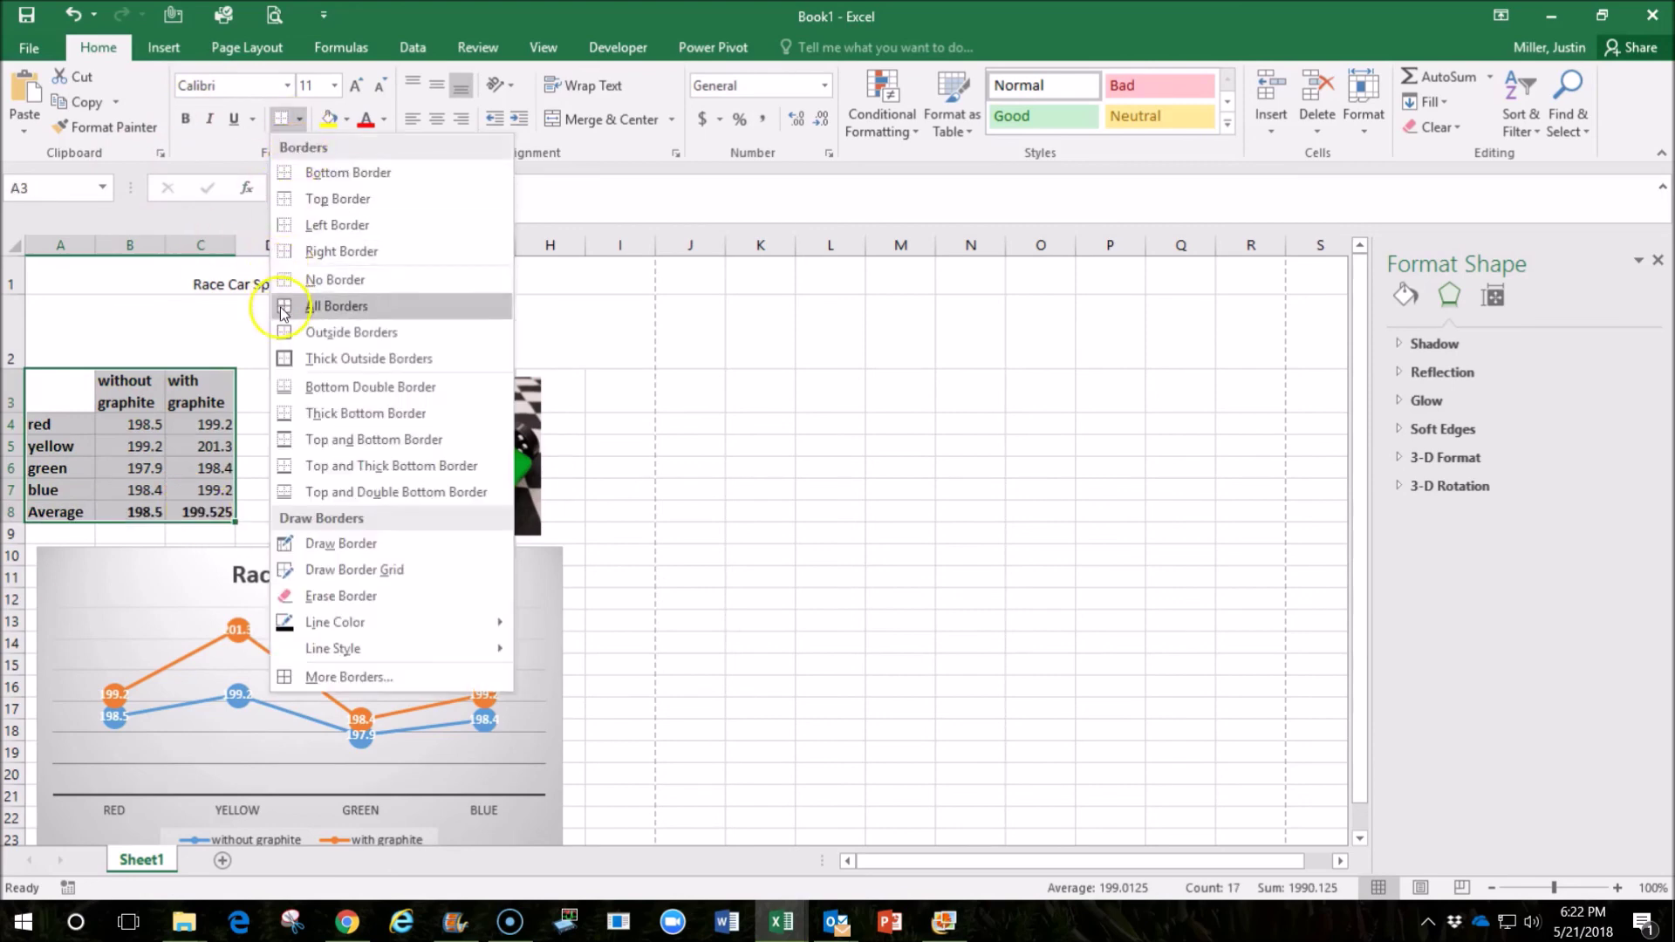
left_click(336, 306)
left_click(775, 464)
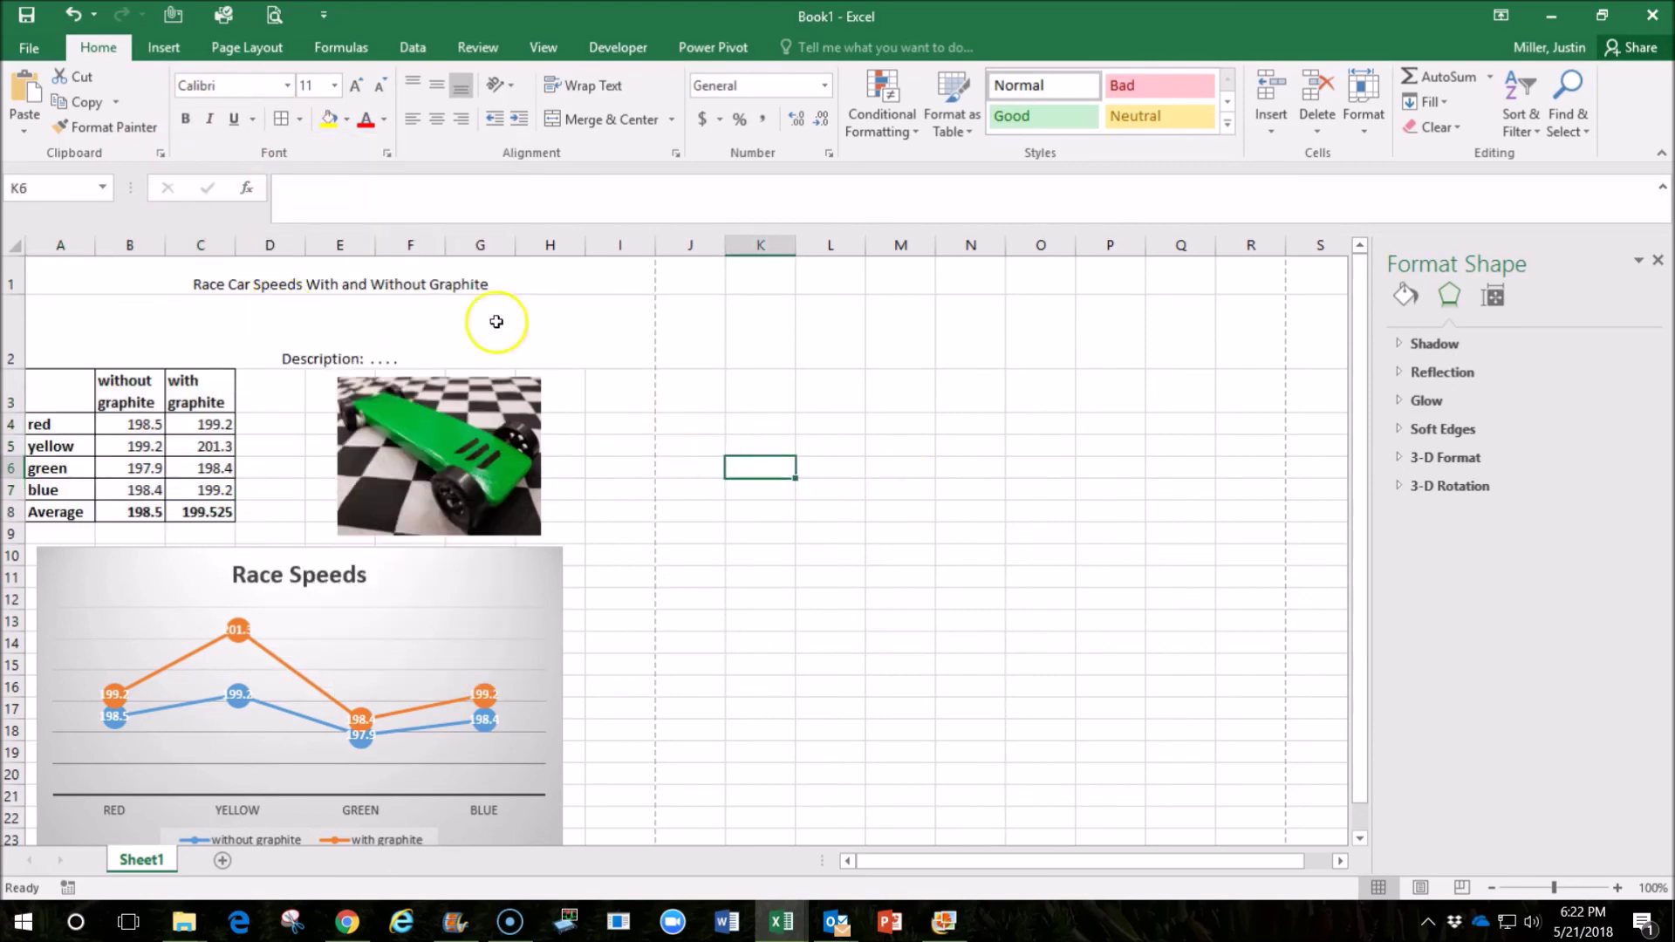
Make the title bold, vertically centred and 18 pt, then check the one-page print preview.
left_click(384, 281)
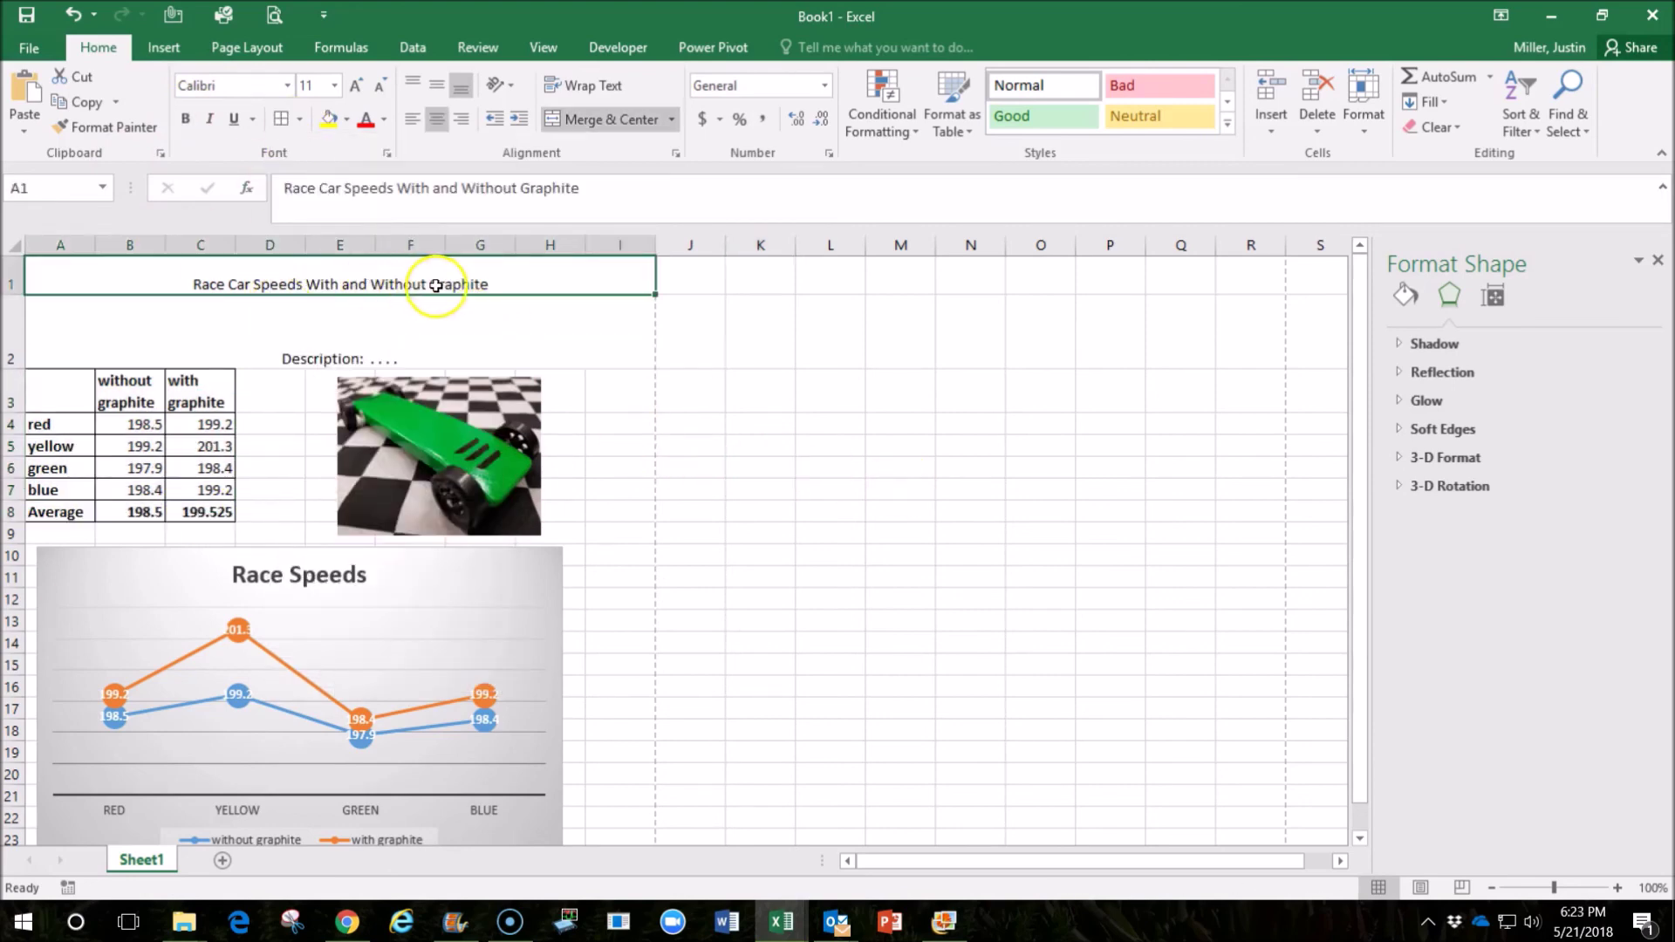
left_click(182, 120)
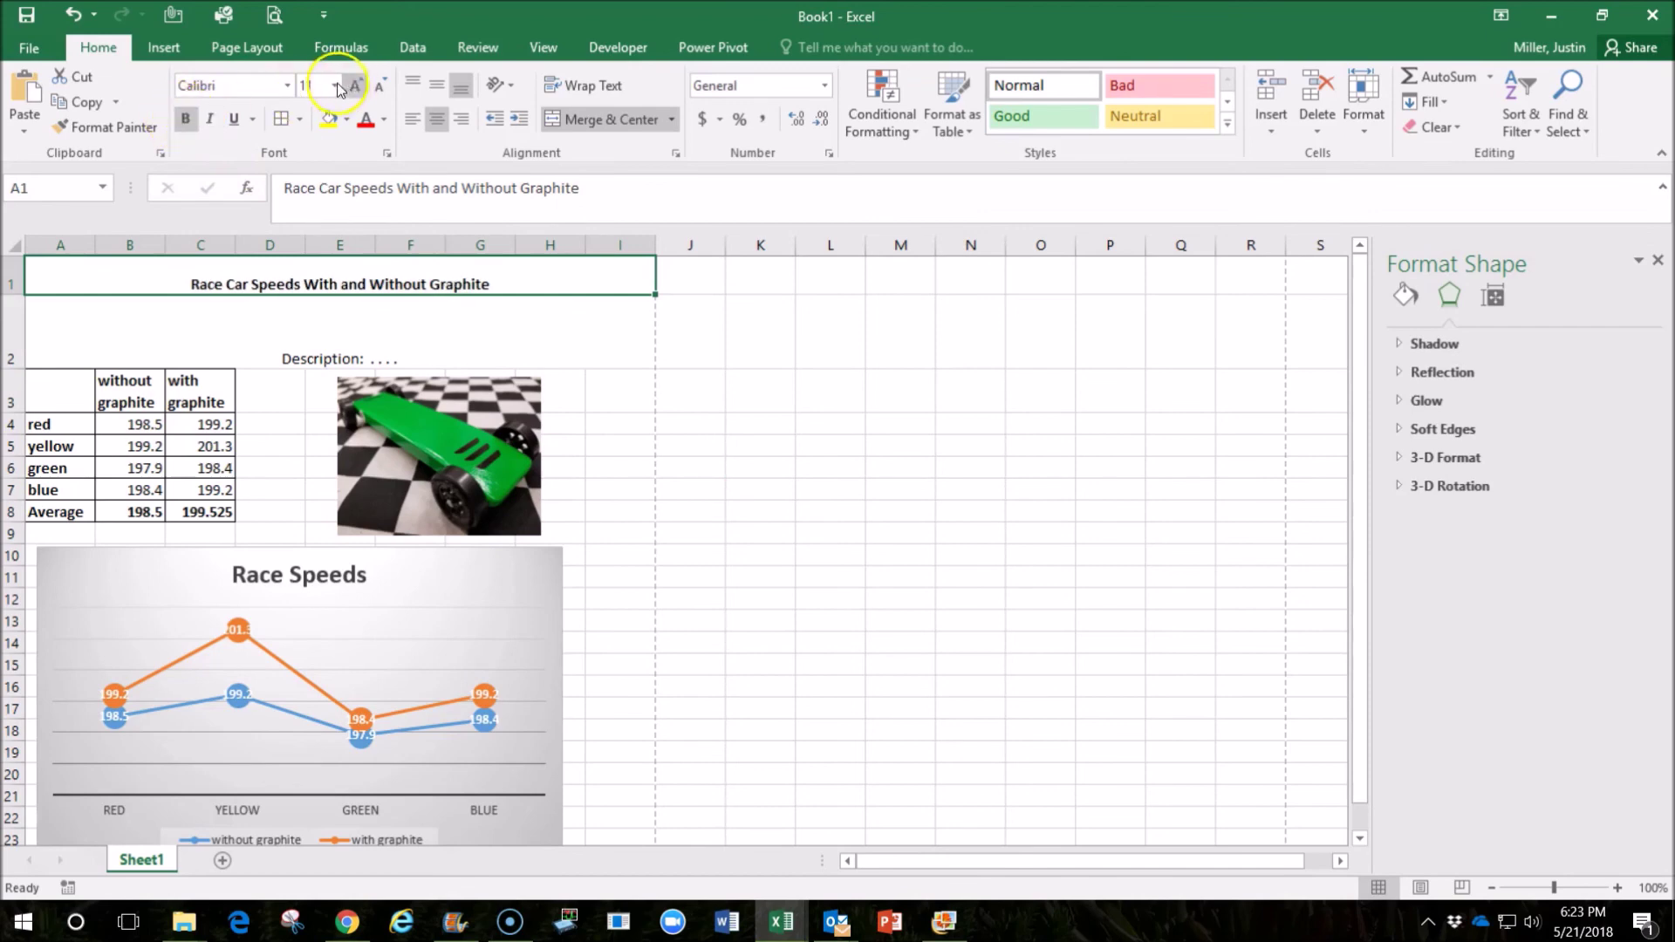
left_click(436, 89)
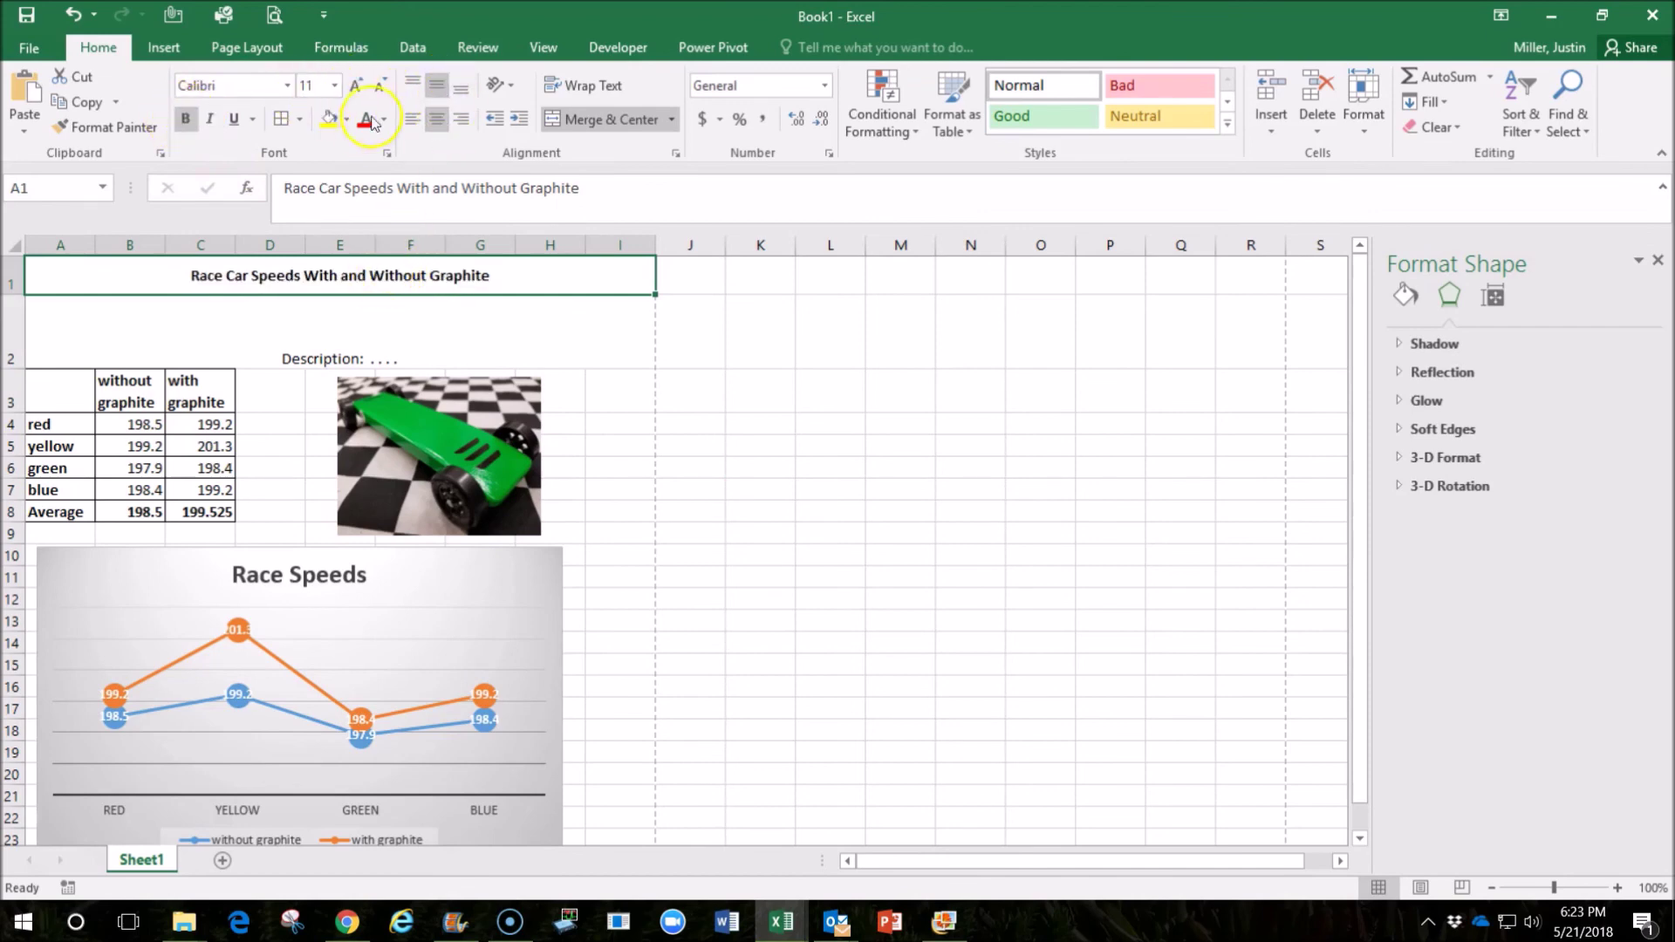
left_click(355, 88)
left_click(355, 88)
left_click(355, 87)
left_click(355, 88)
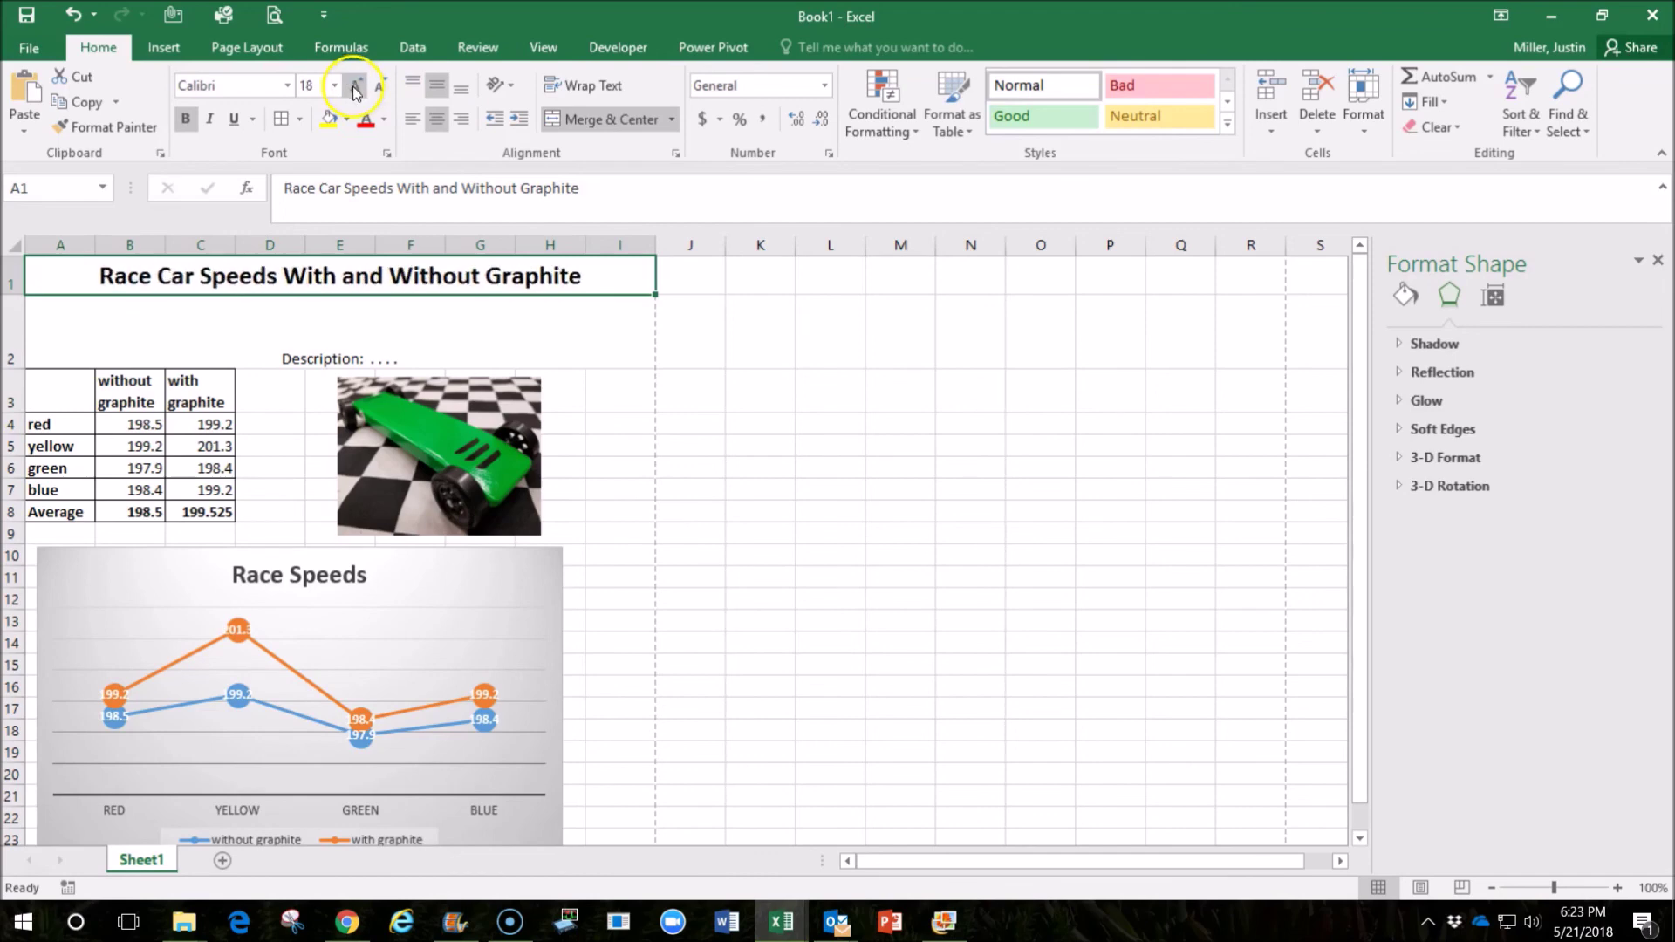
left_click(694, 391)
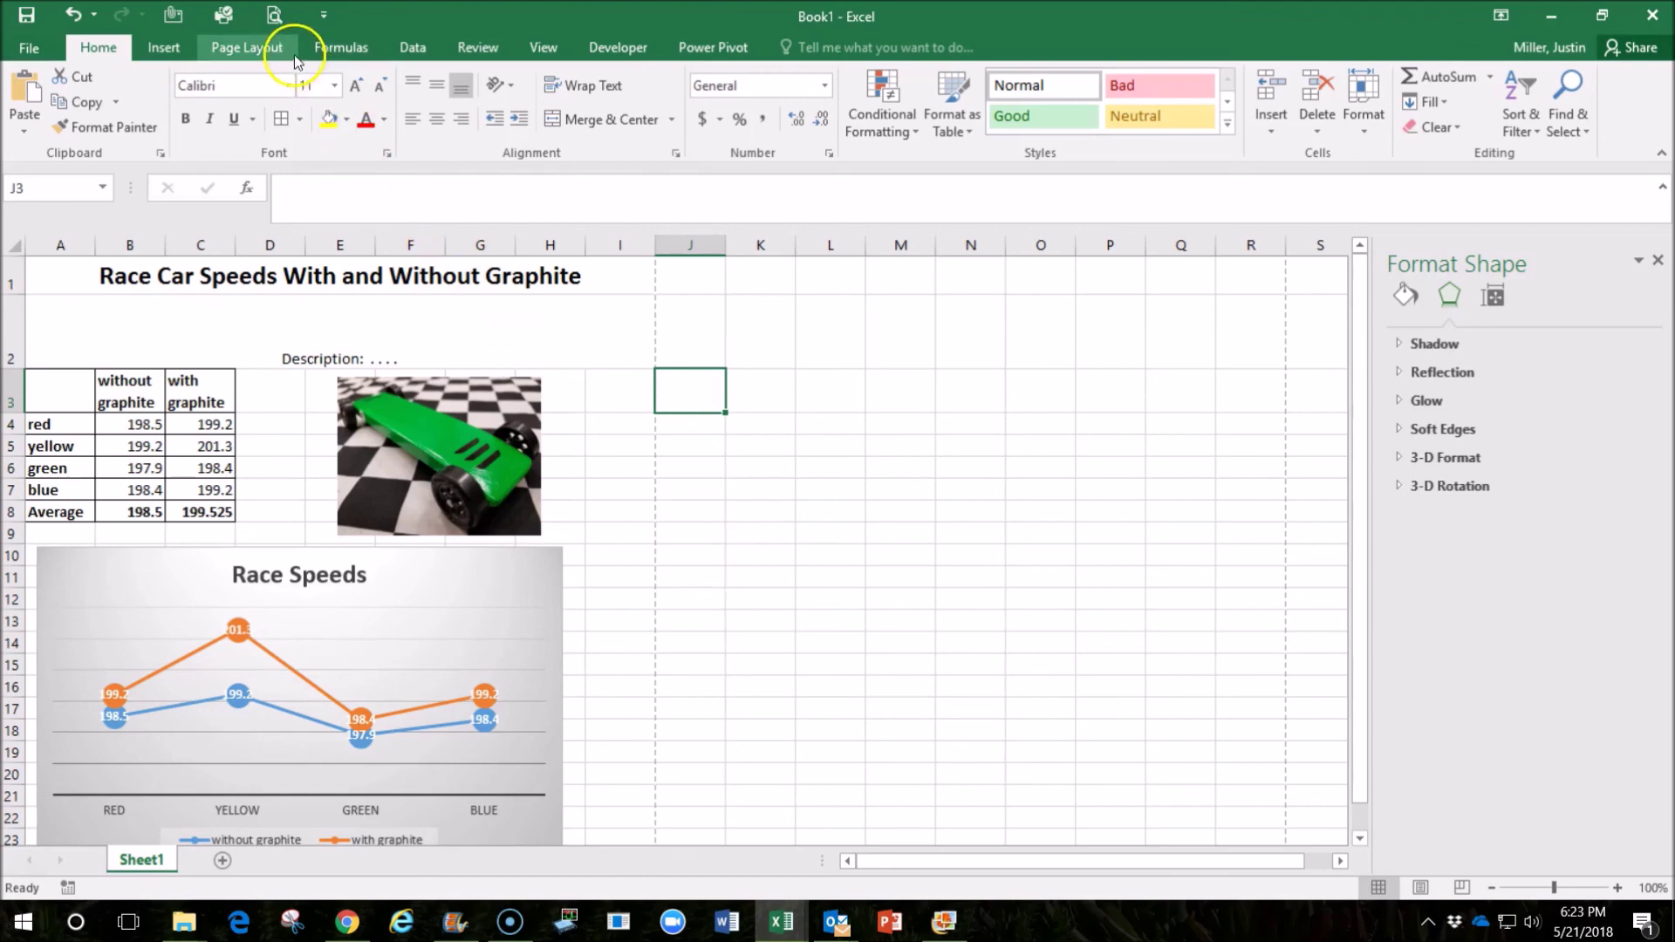
left_click(274, 17)
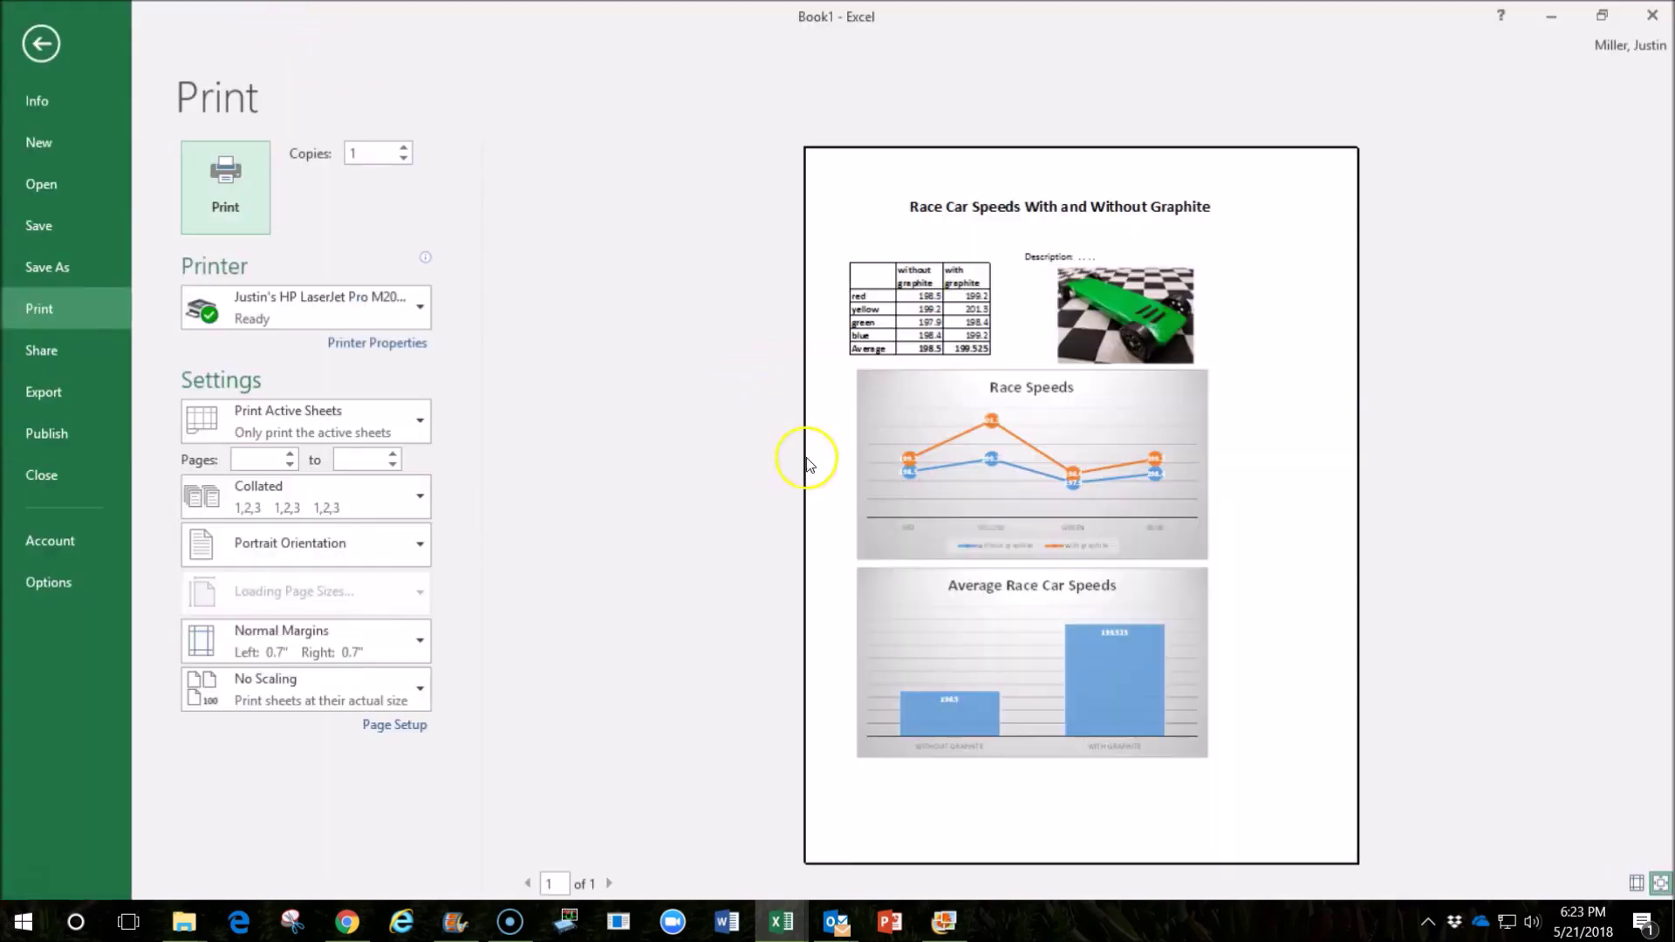